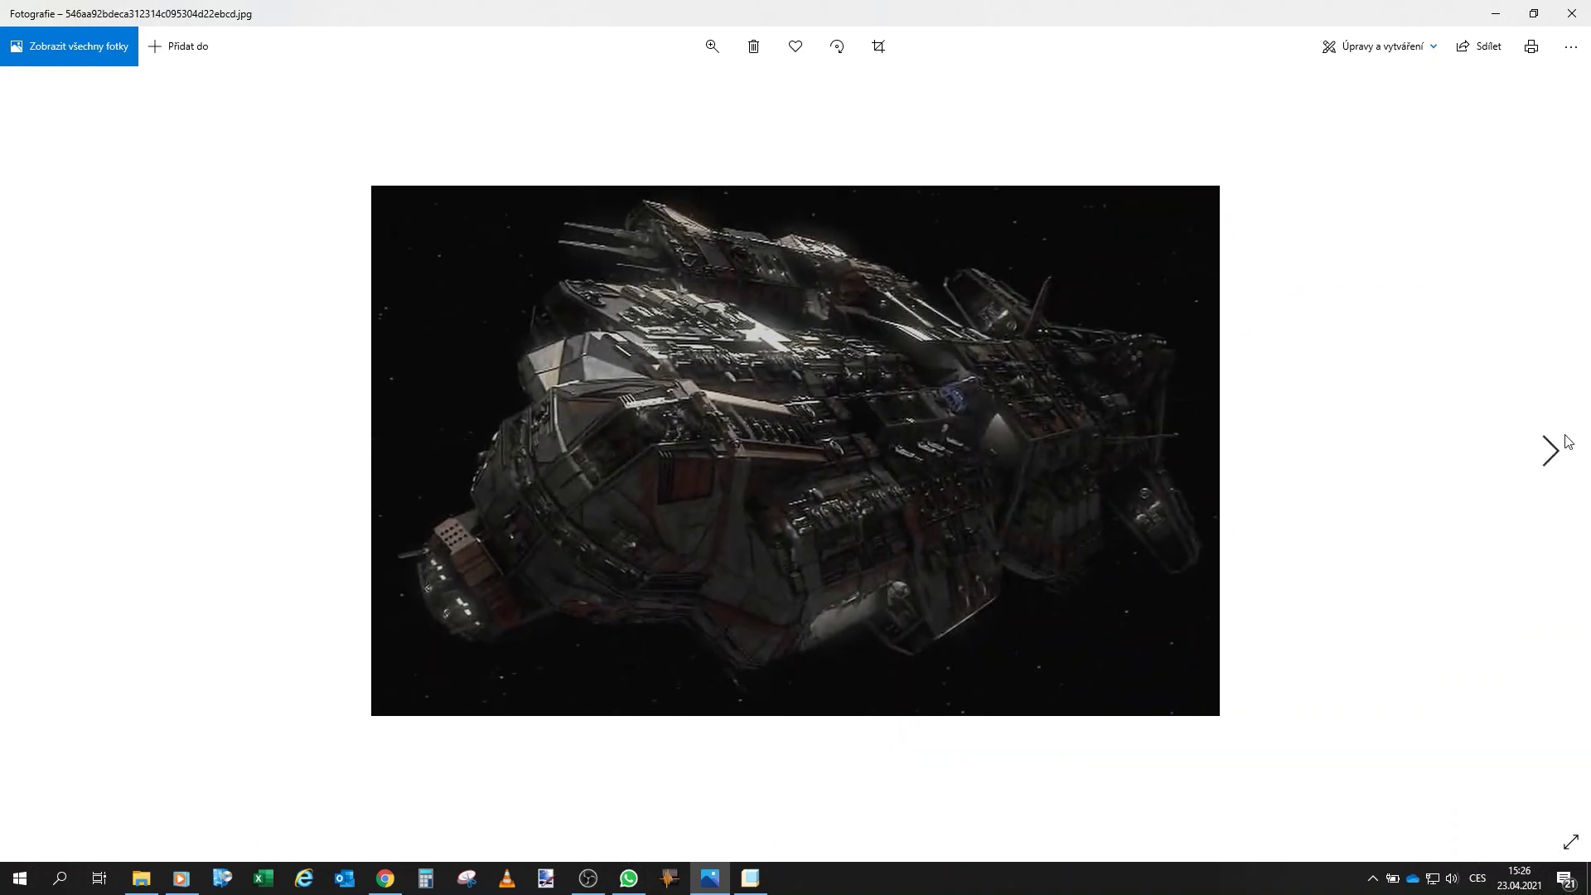
Look through the spaceship reference images, and switch to the AURORA assembly in Creo Parametric.
click(1547, 462)
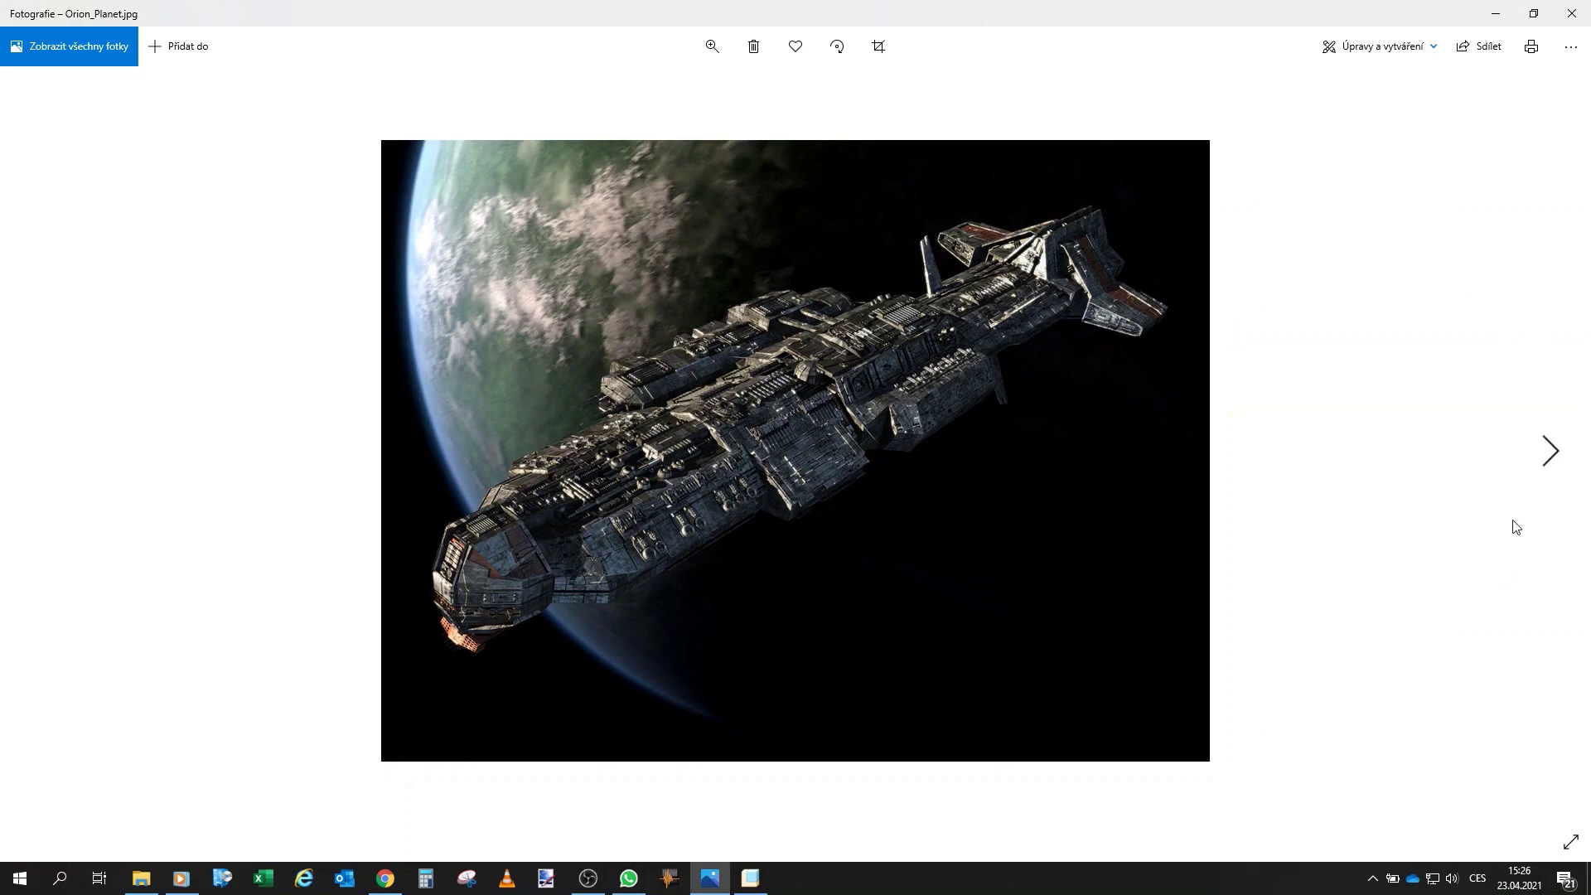
click(1550, 454)
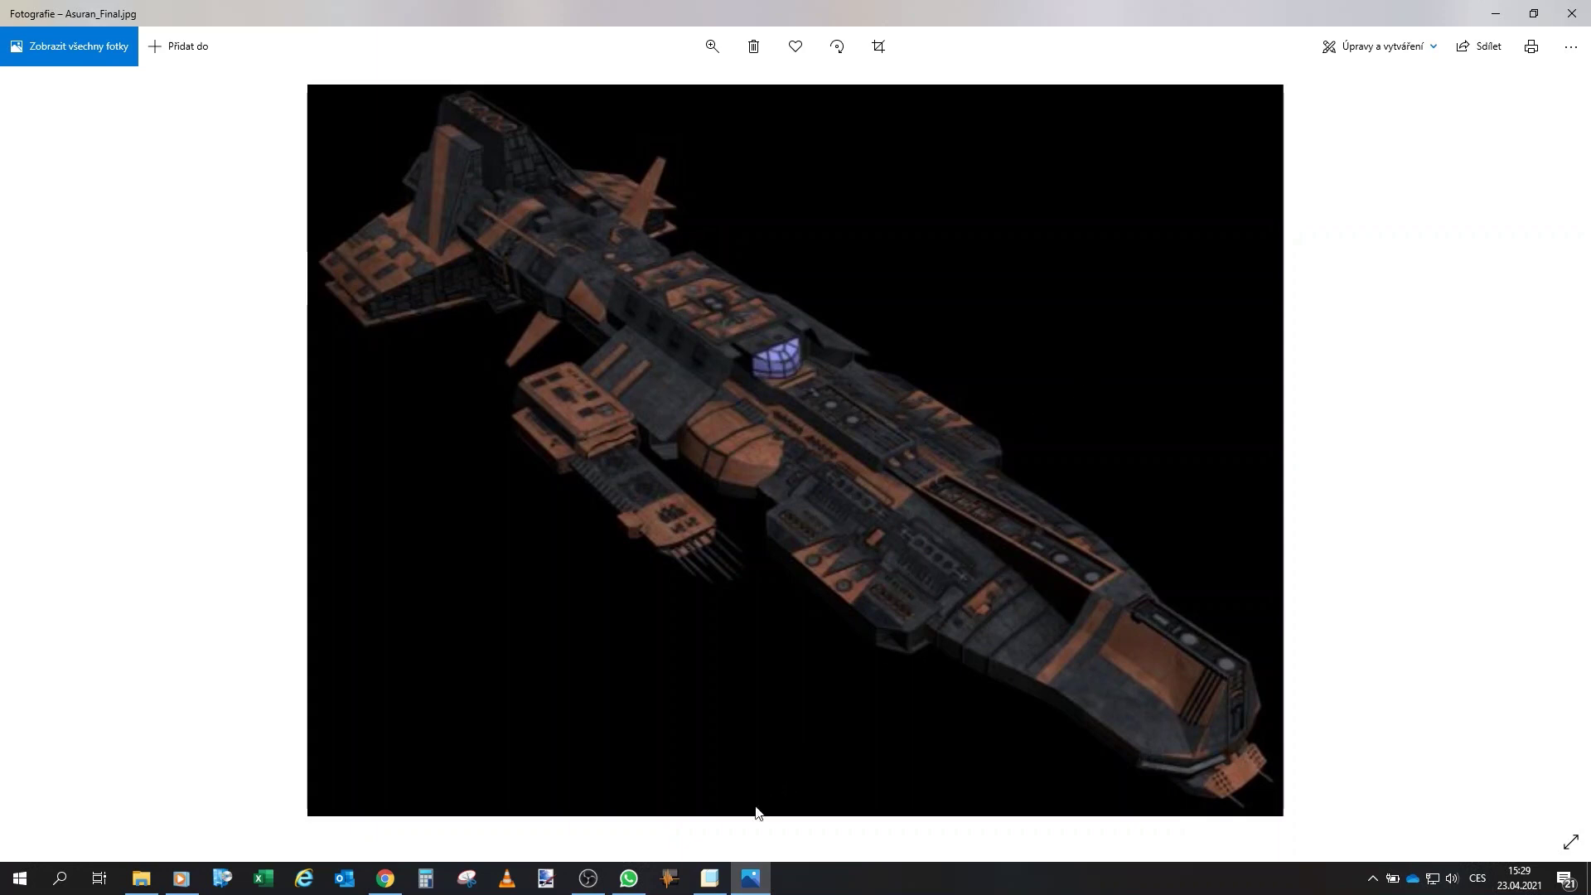
click(711, 877)
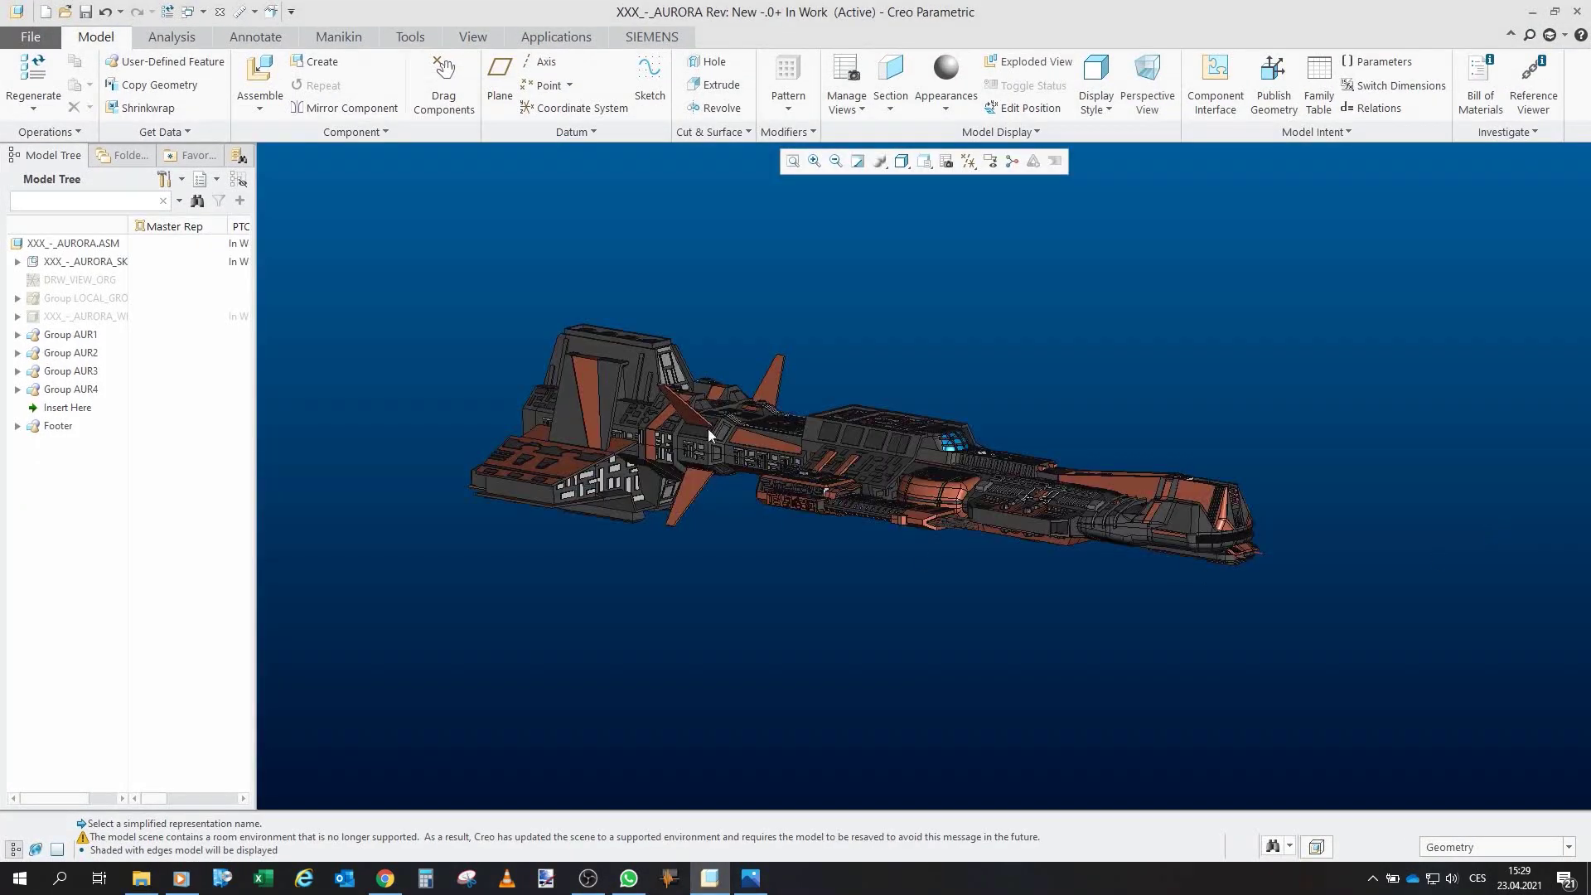
Examine the overall shape of the ship's exterior from the side, from above and from the front quarter.
scroll(712, 435, down, 2)
mouse_move(1068, 499)
middle_down()
mouse_move(1046, 511)
mouse_move(1070, 497)
middle_up()
scroll(531, 448, up, 2)
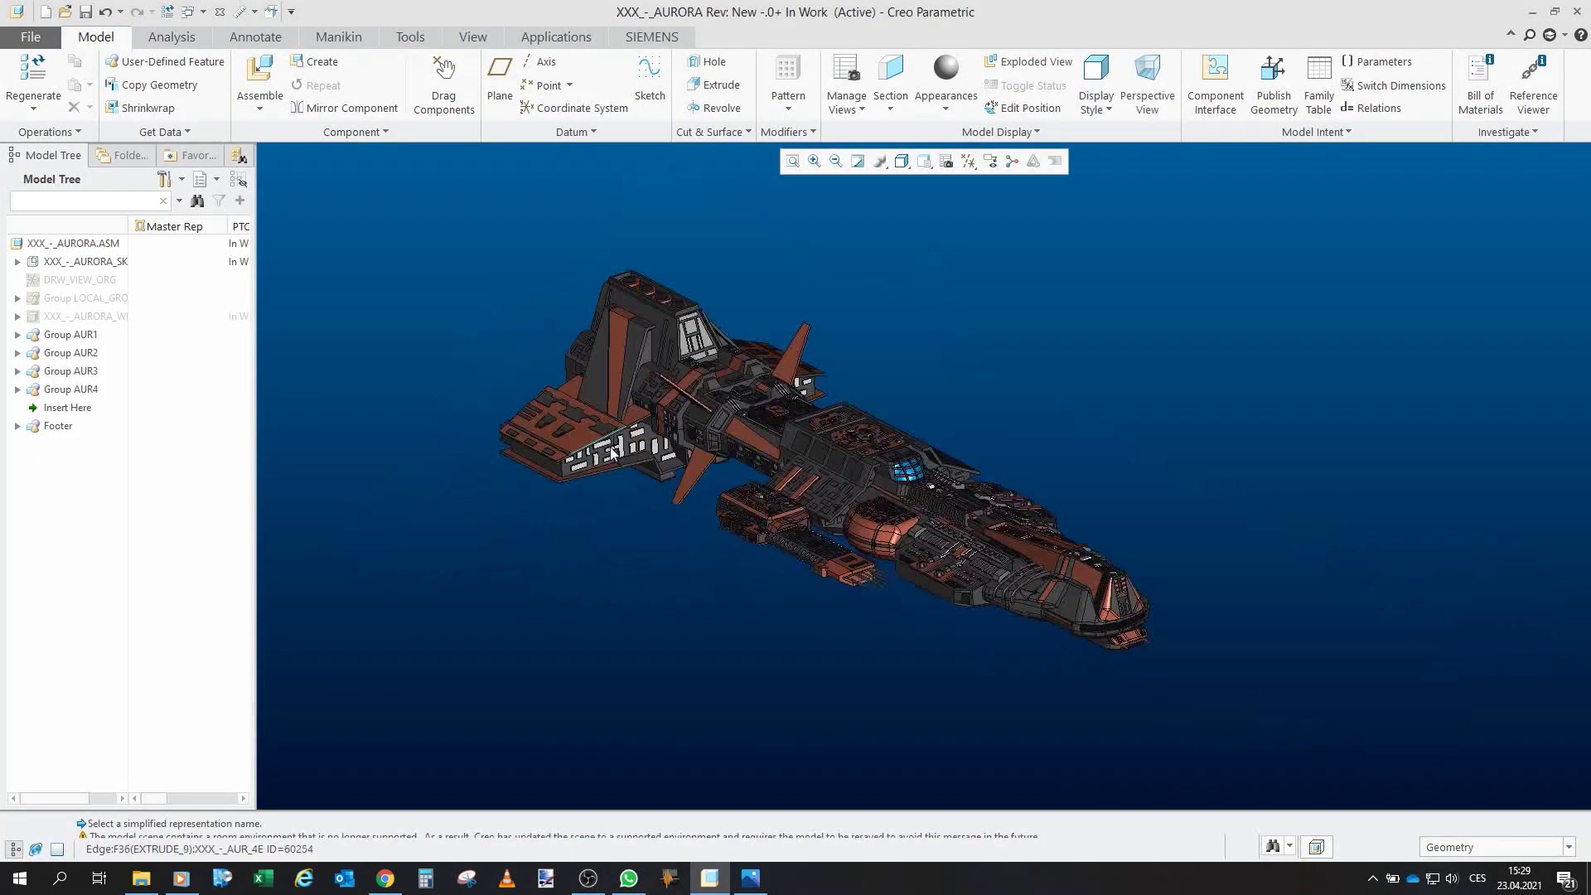
scroll(1103, 539, down, 2)
middle_drag(902, 558, 940, 585)
scroll(1492, 593, up, 2)
scroll(1027, 472, down, 2)
middle_drag(1279, 475, 1275, 437)
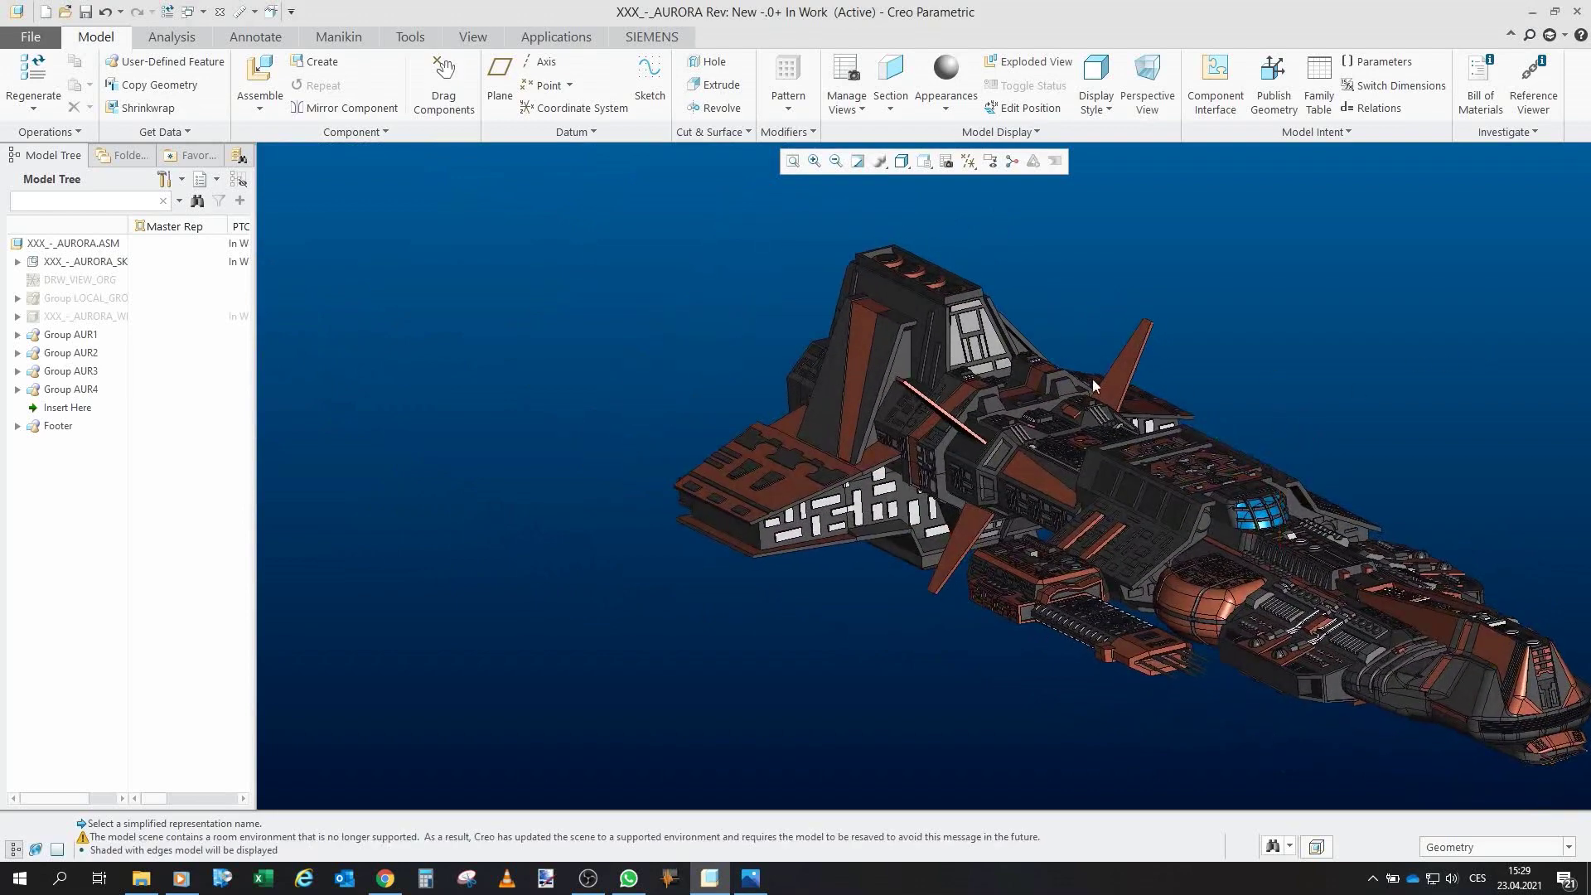
scroll(1095, 384, up, 2)
scroll(1409, 422, down, 1)
middle_drag(1398, 417, 1188, 490)
scroll(1193, 490, up, 2)
mouse_move(1513, 375)
middle_down()
mouse_move(1318, 476)
mouse_move(1137, 465)
mouse_move(501, 519)
mouse_move(1082, 497)
middle_up()
scroll(1222, 718, up, 3)
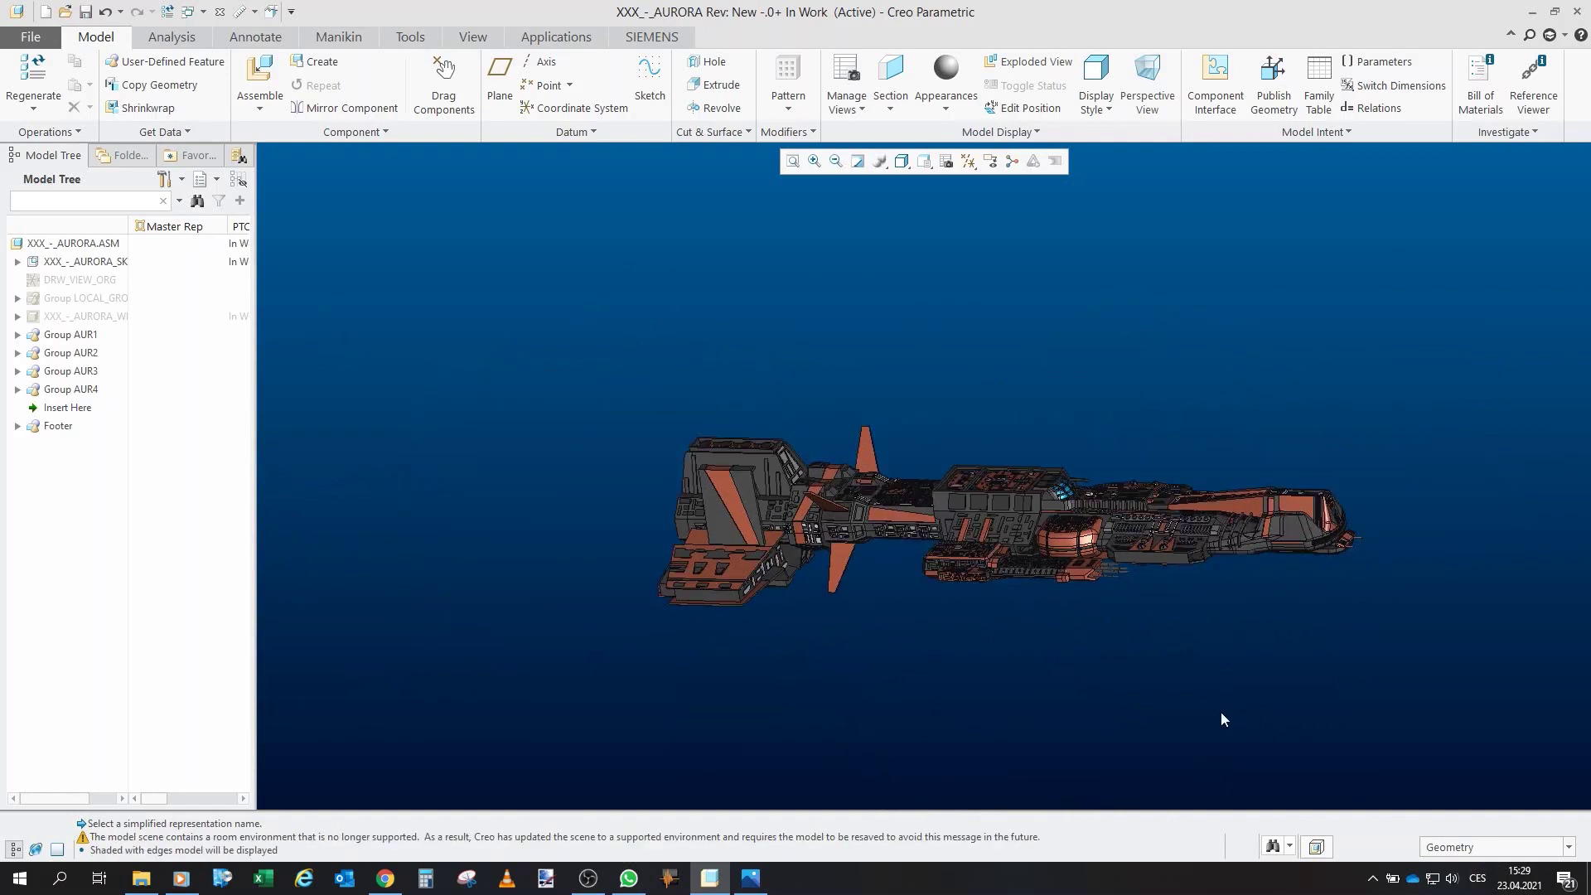
scroll(1272, 614, down, 1)
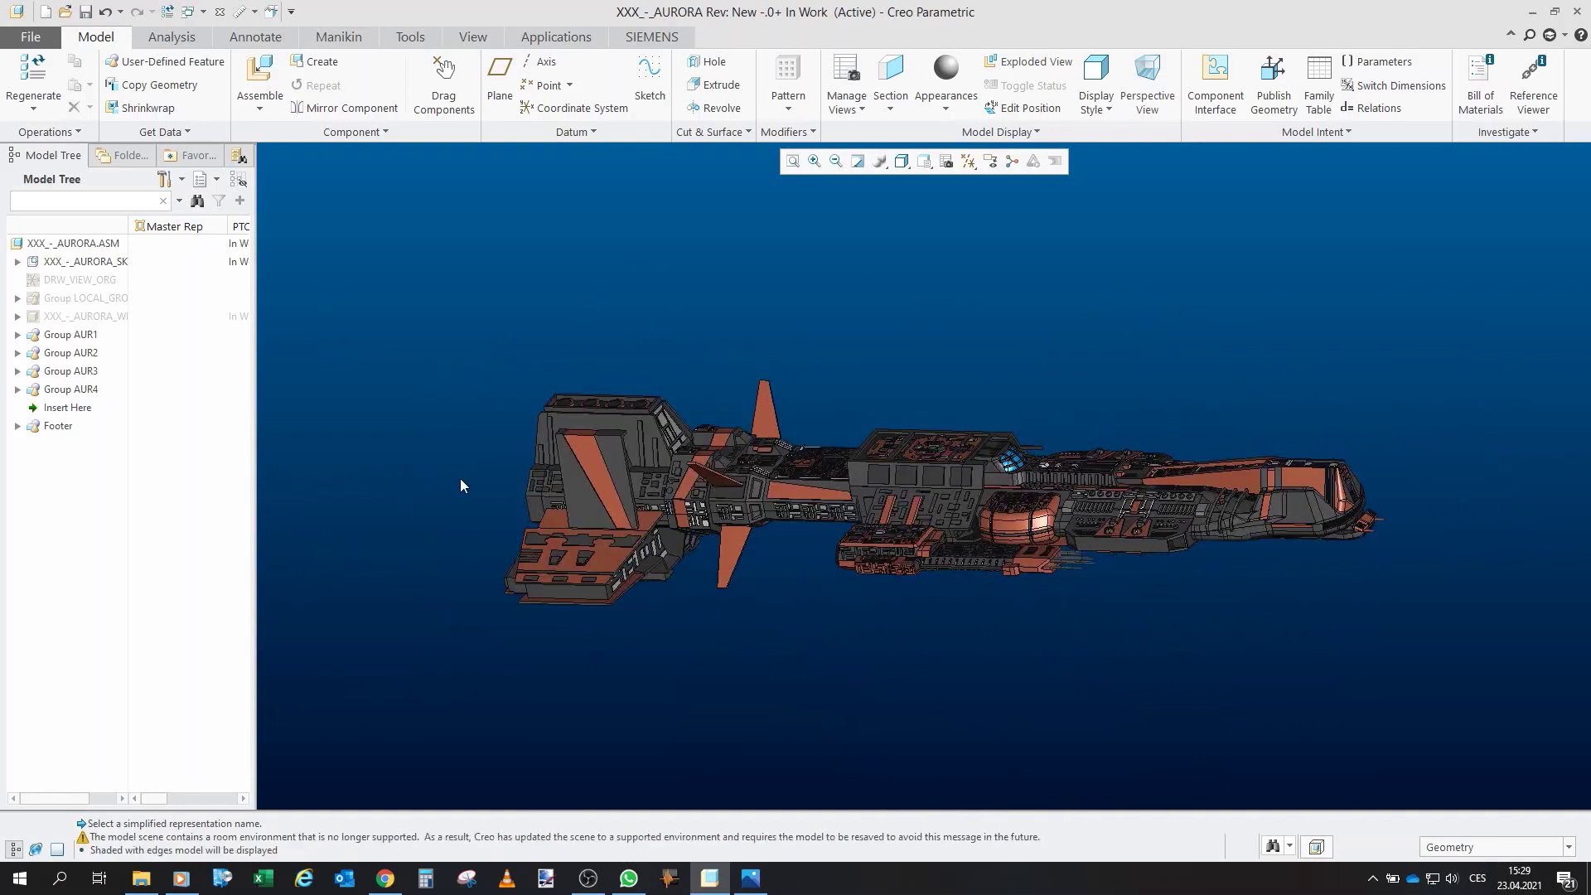
mouse_move(965, 605)
middle_down()
mouse_move(767, 662)
mouse_move(1188, 699)
mouse_move(1219, 675)
mouse_move(1166, 704)
mouse_move(1202, 728)
middle_up()
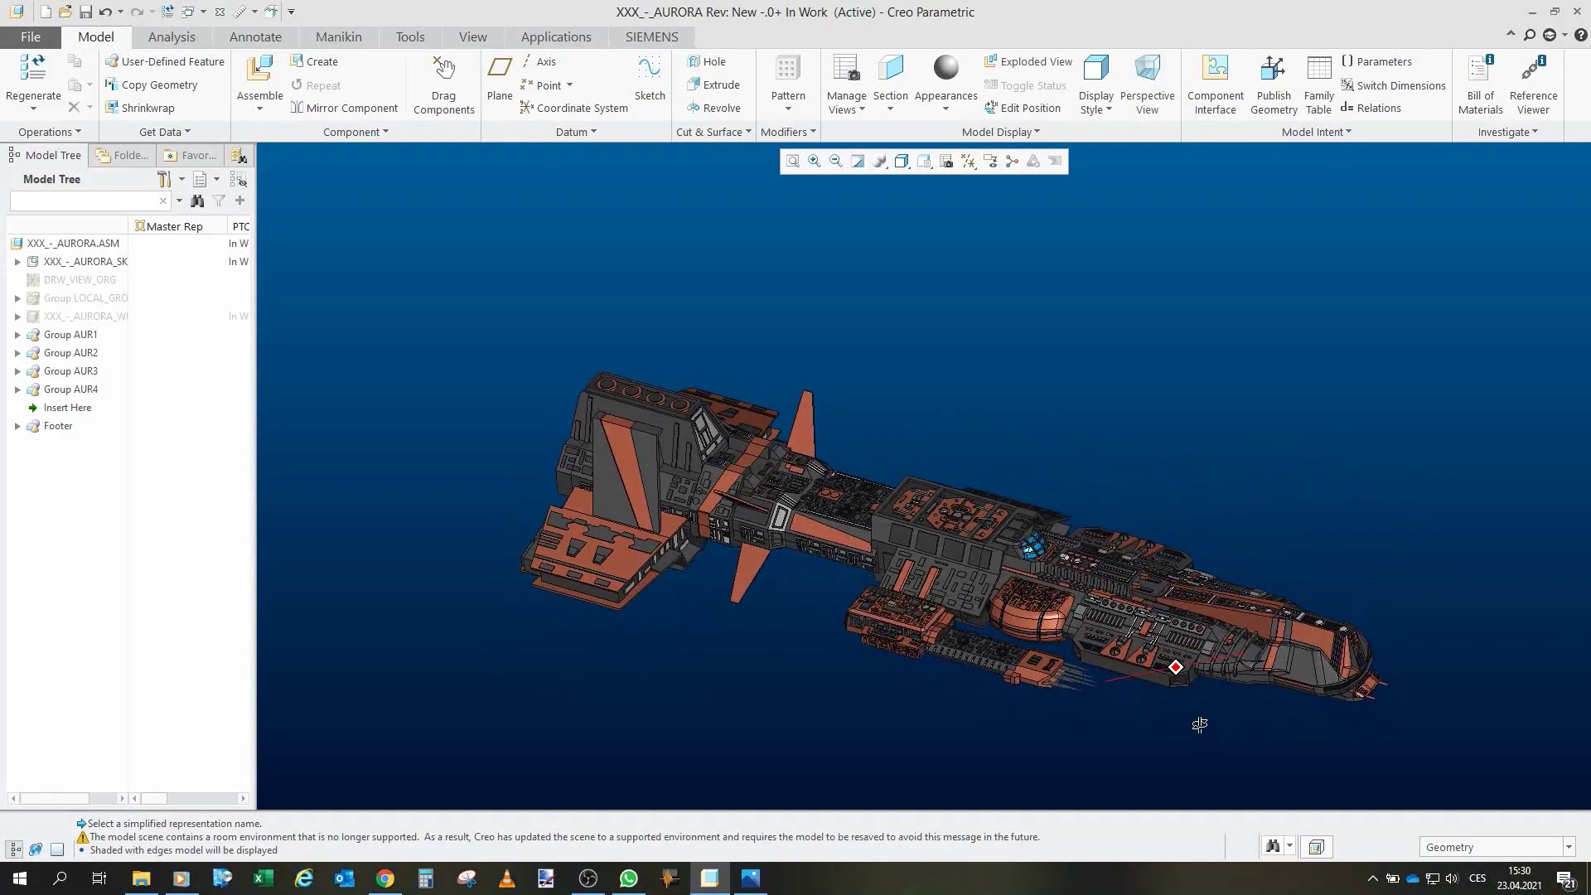
scroll(1200, 743, up, 3)
scroll(1156, 614, down, 5)
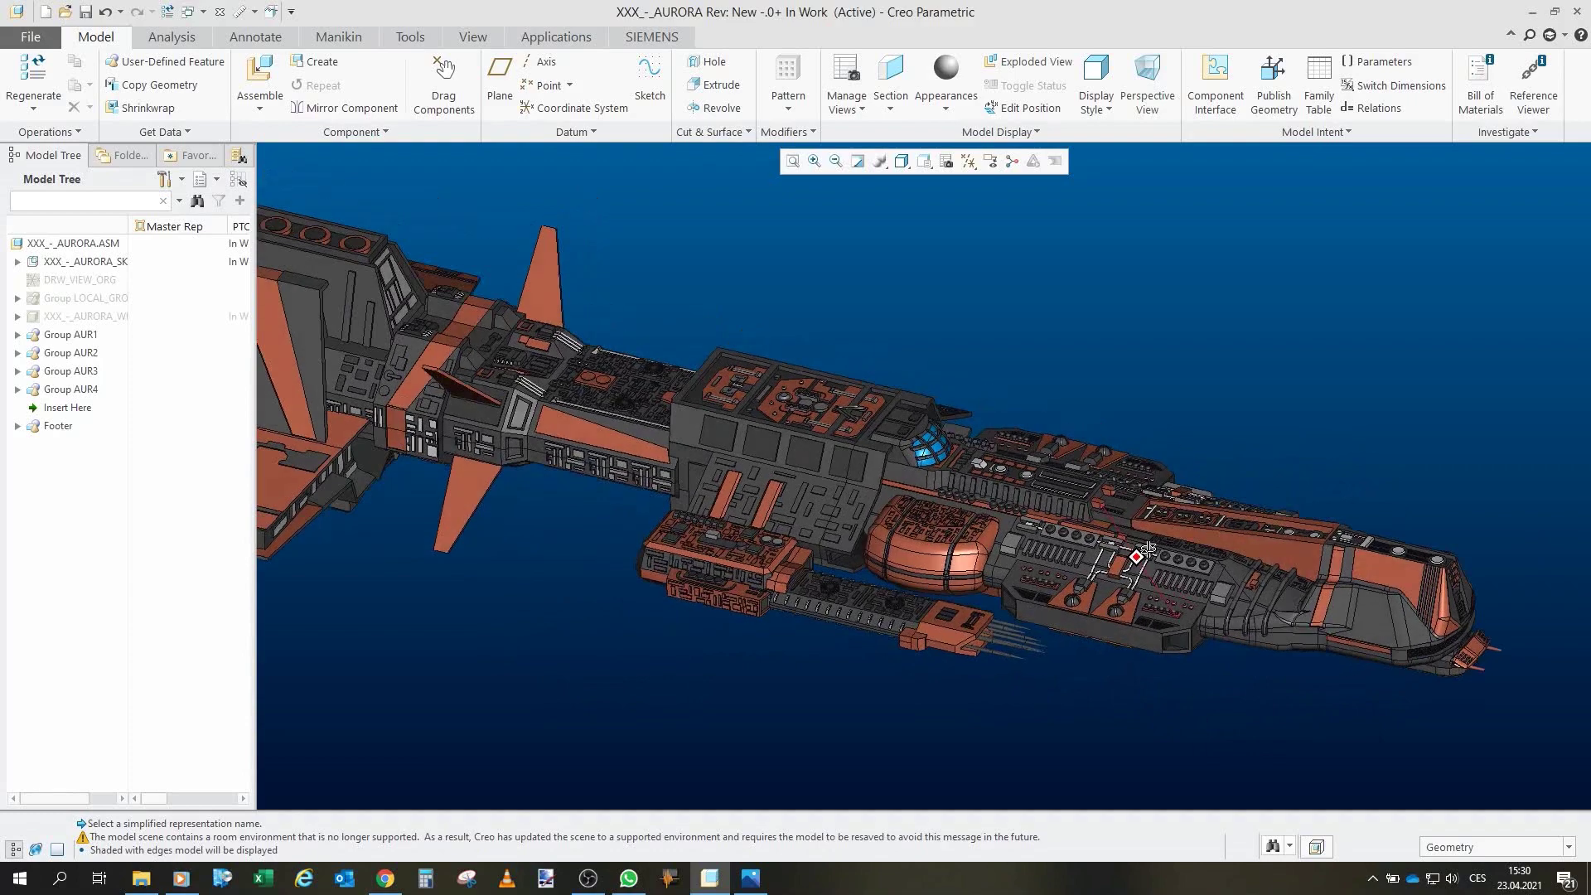
scroll(1034, 518, up, 2)
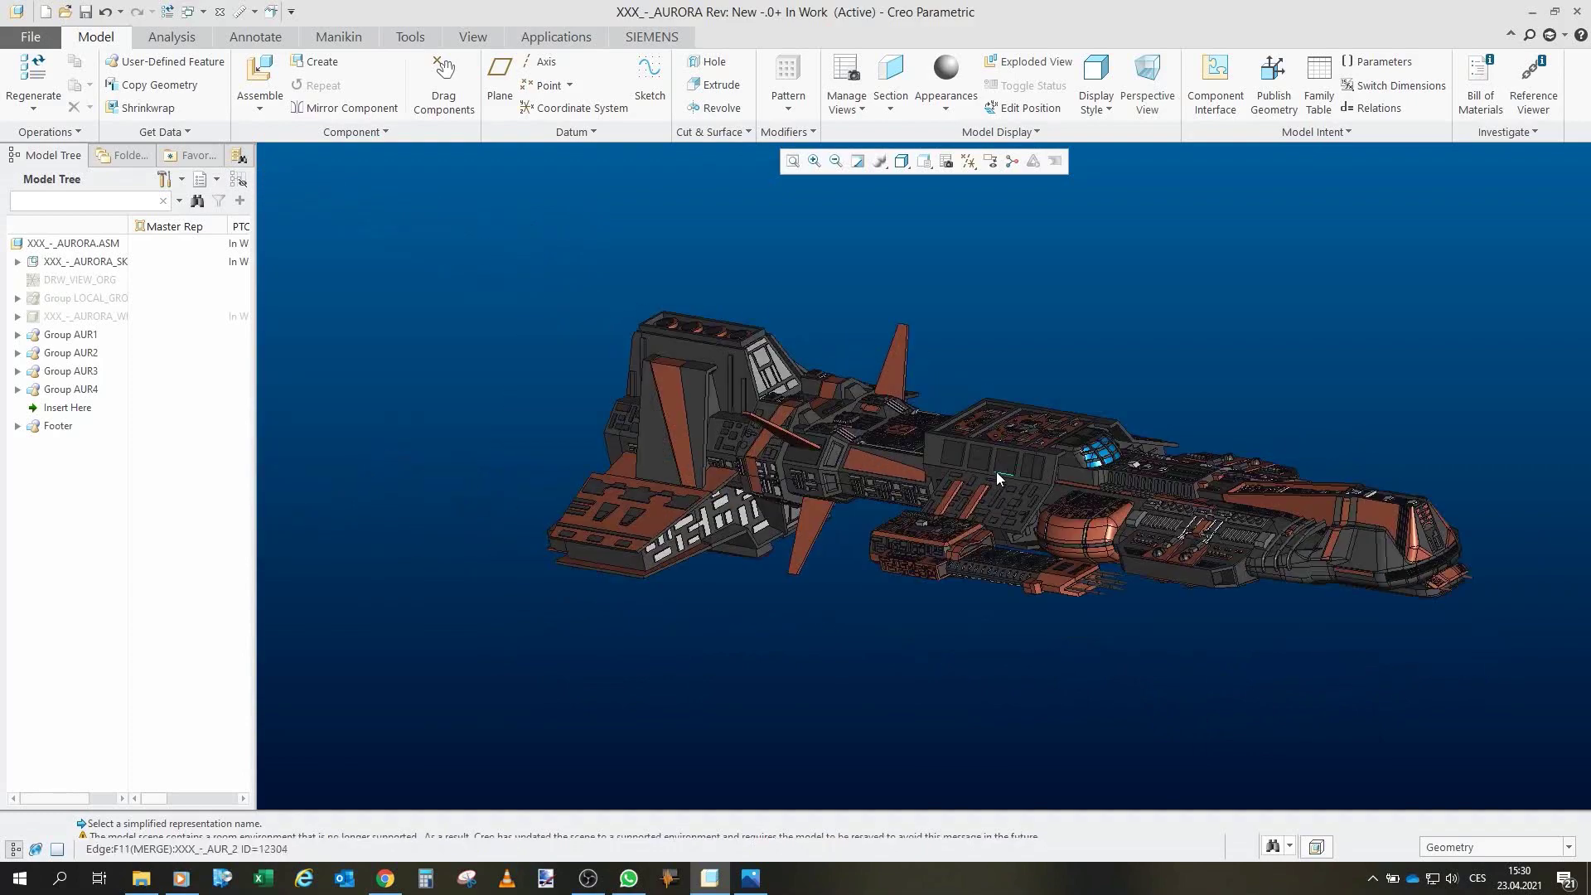
middle_drag(998, 498, 874, 472)
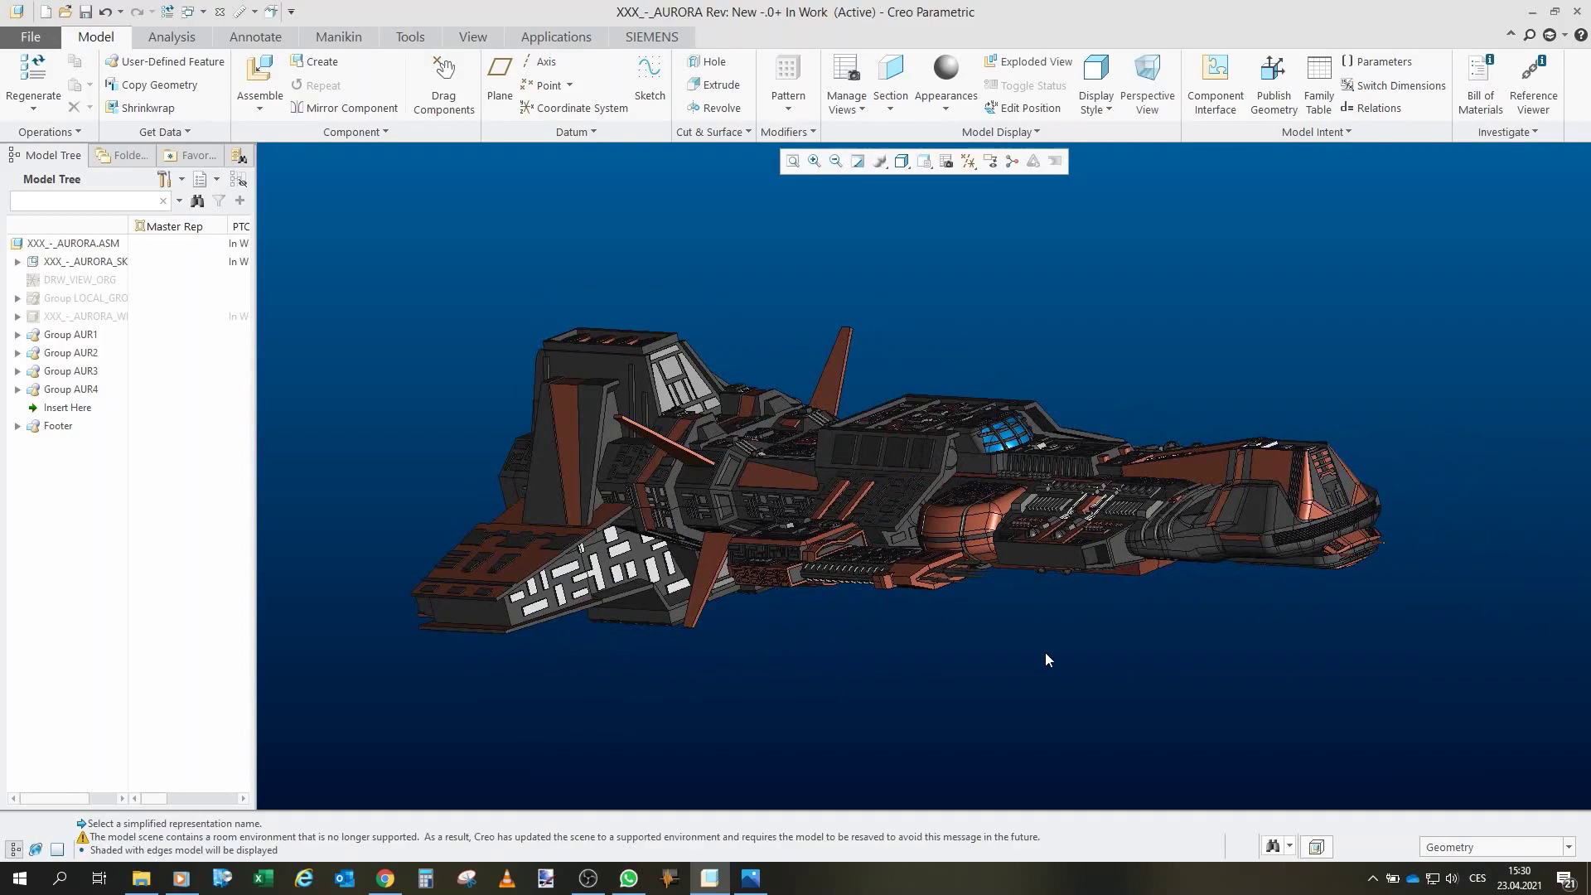
scroll(1003, 514, up, 3)
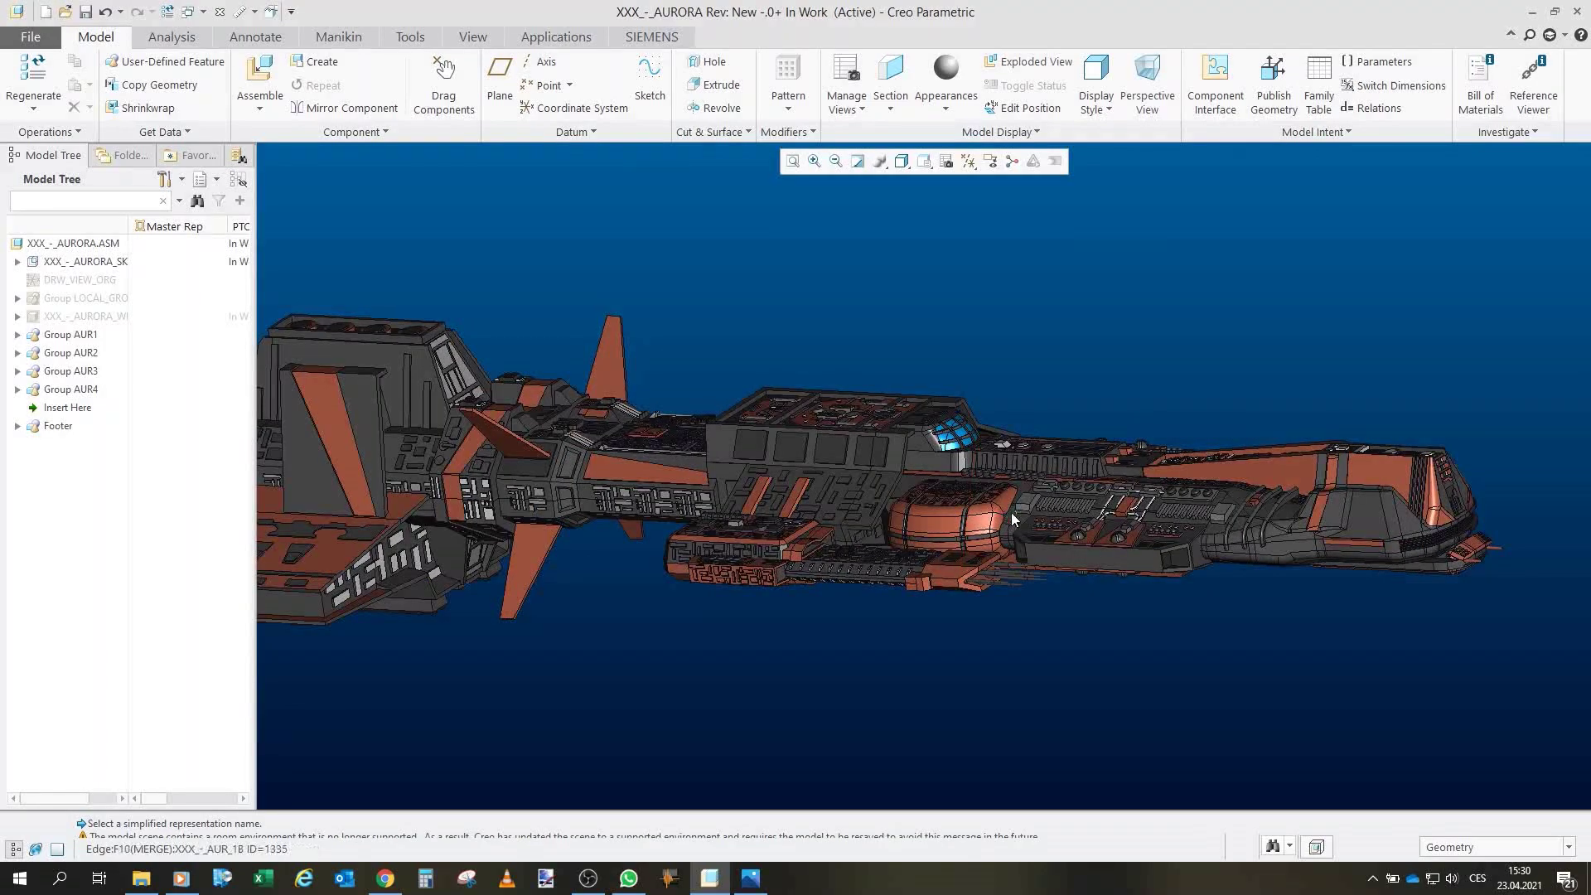
Inspect the small domed details and surrounding hull surfaces beside the rounded orange side pod.
scroll(1011, 512, up, 8)
scroll(721, 426, down, 8)
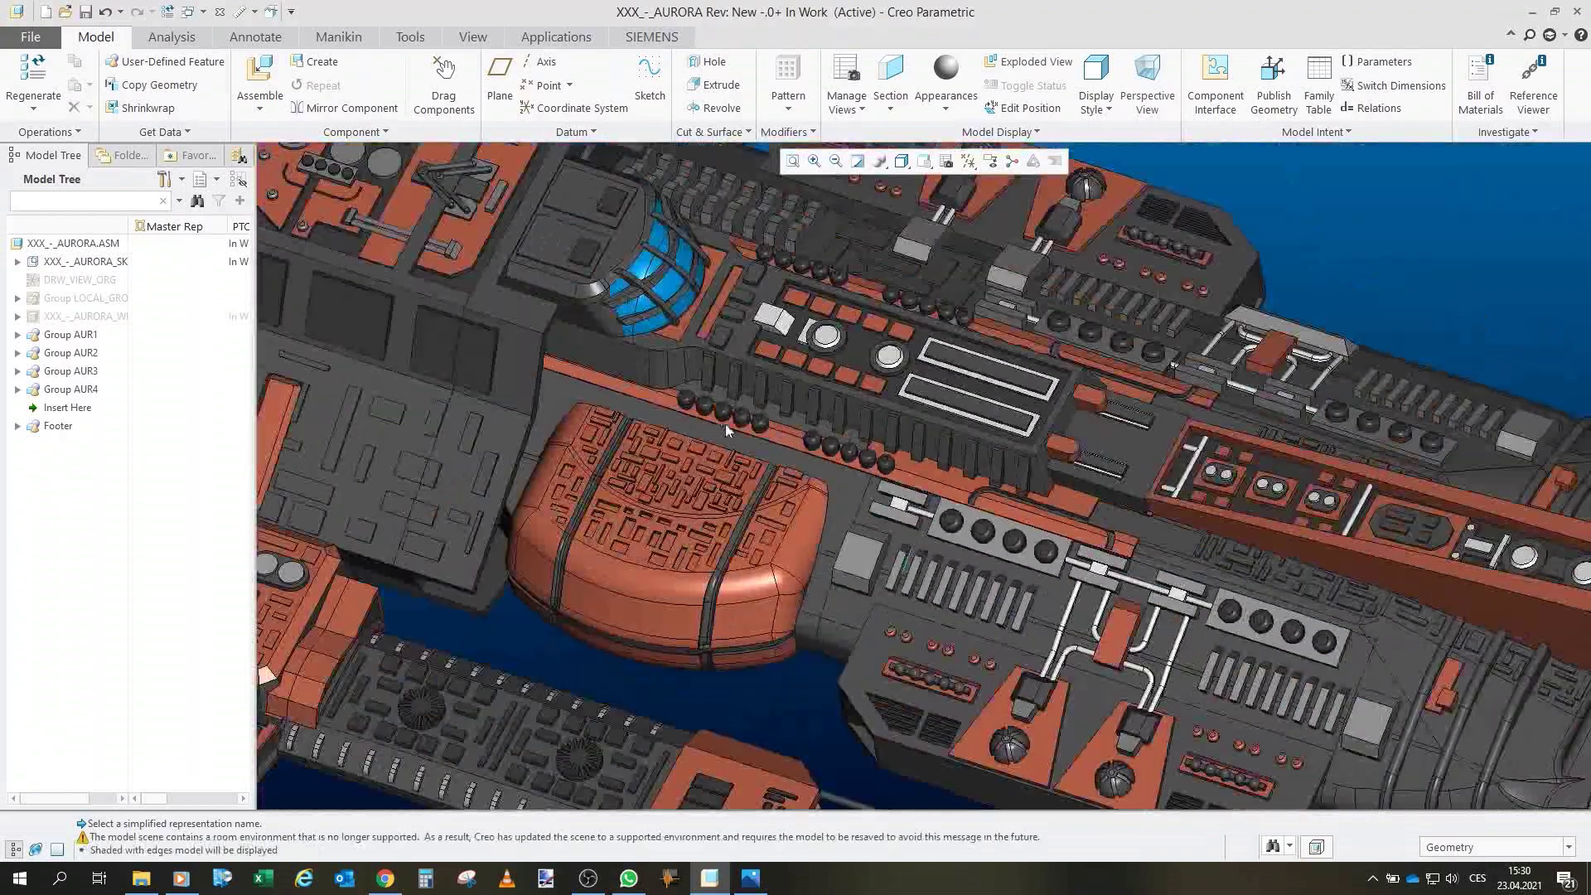
scroll(705, 421, up, 5)
scroll(700, 419, up, 3)
scroll(702, 418, down, 2)
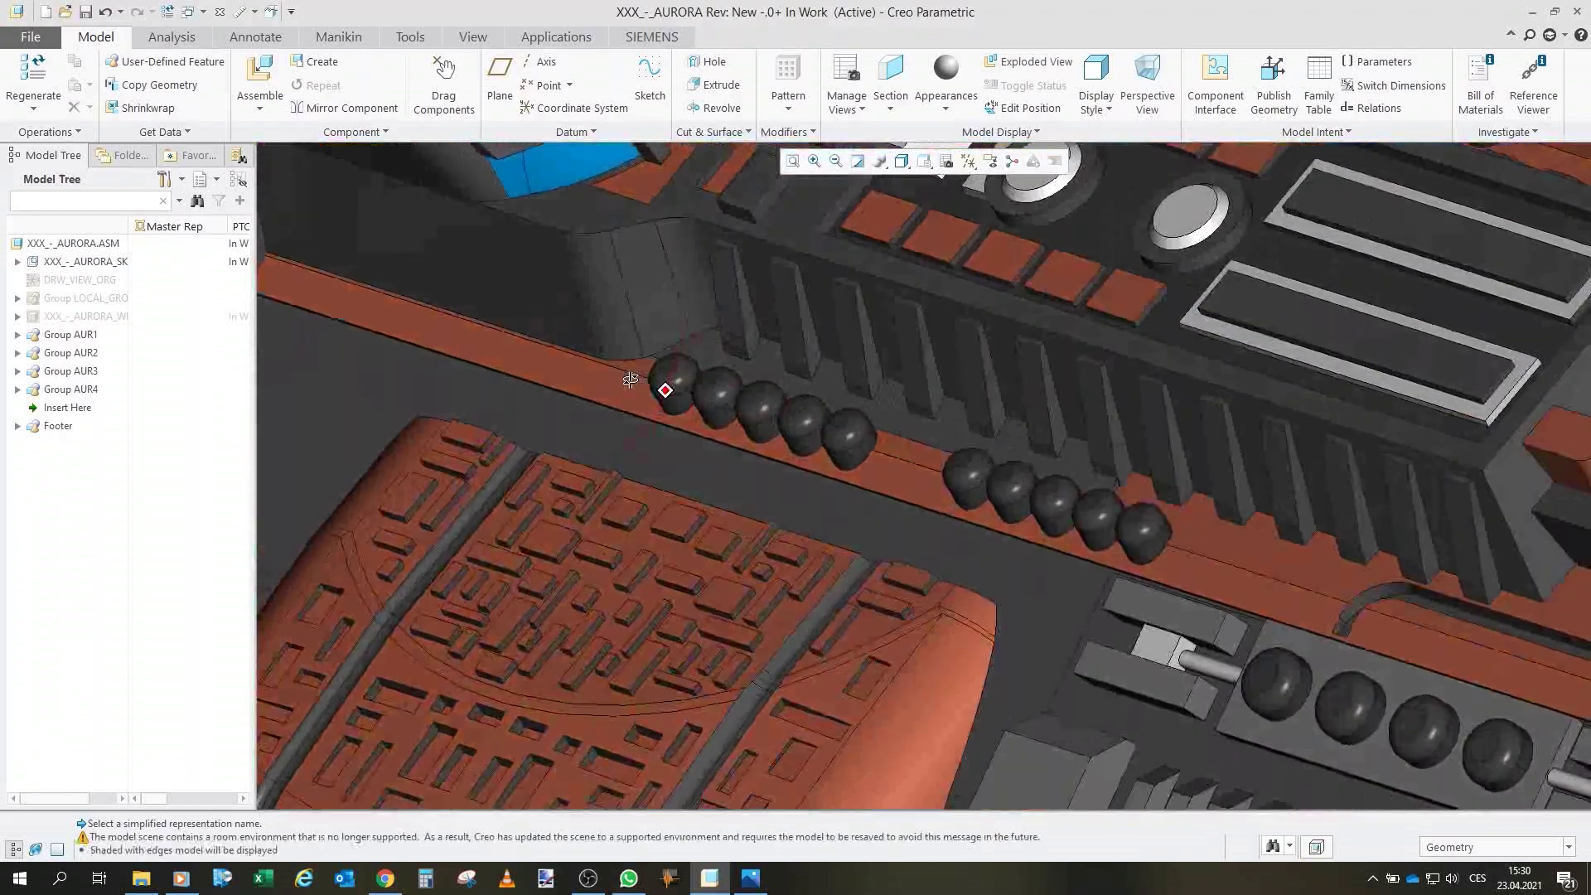
scroll(862, 455, down, 5)
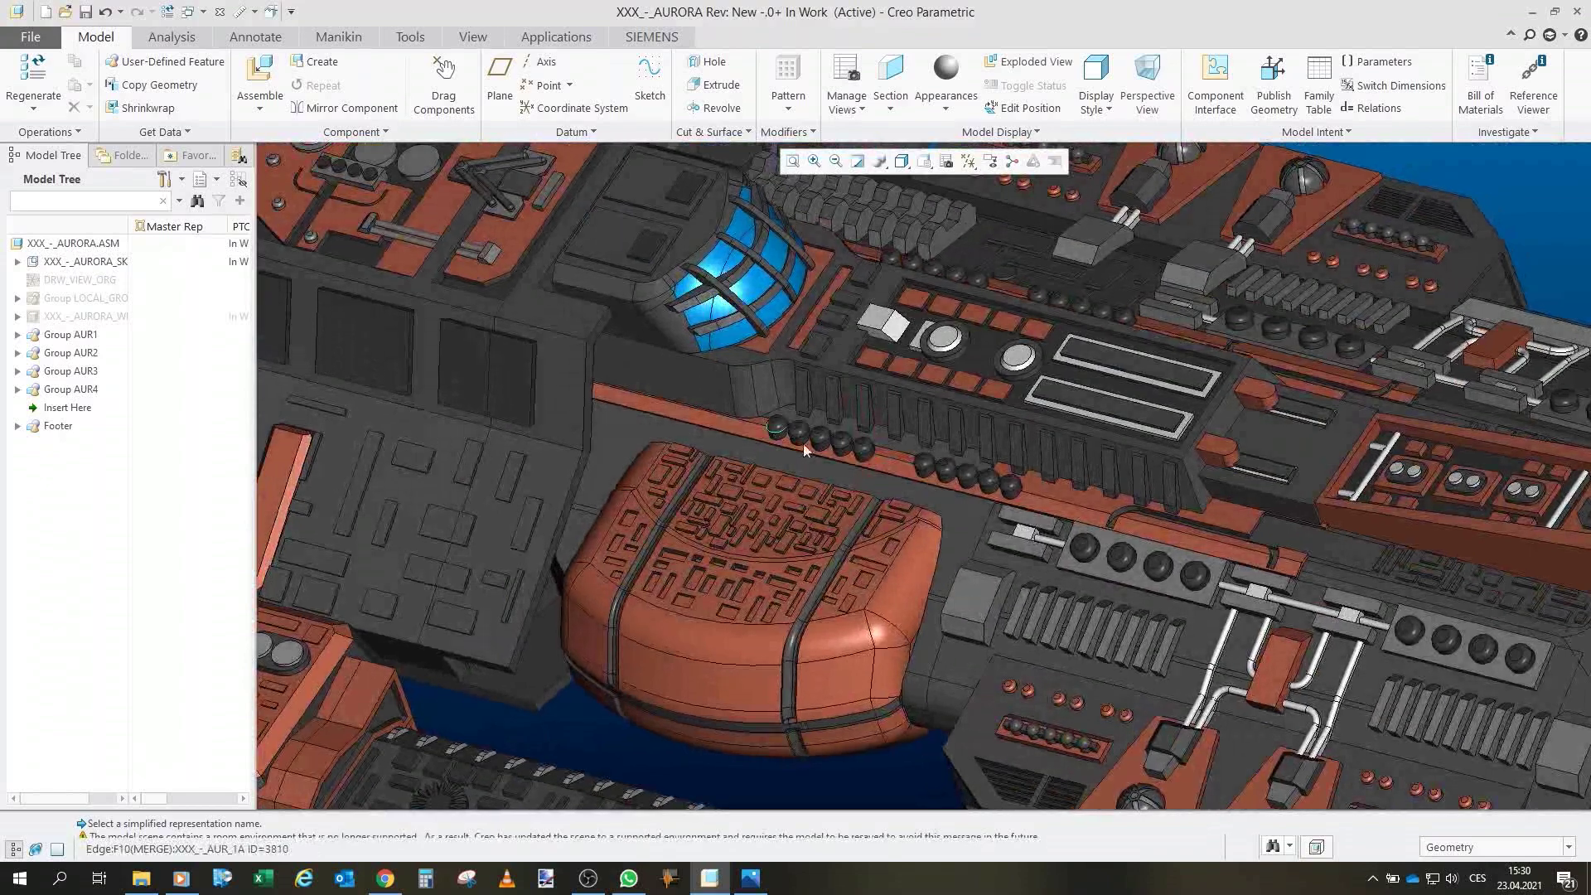
scroll(863, 466, down, 3)
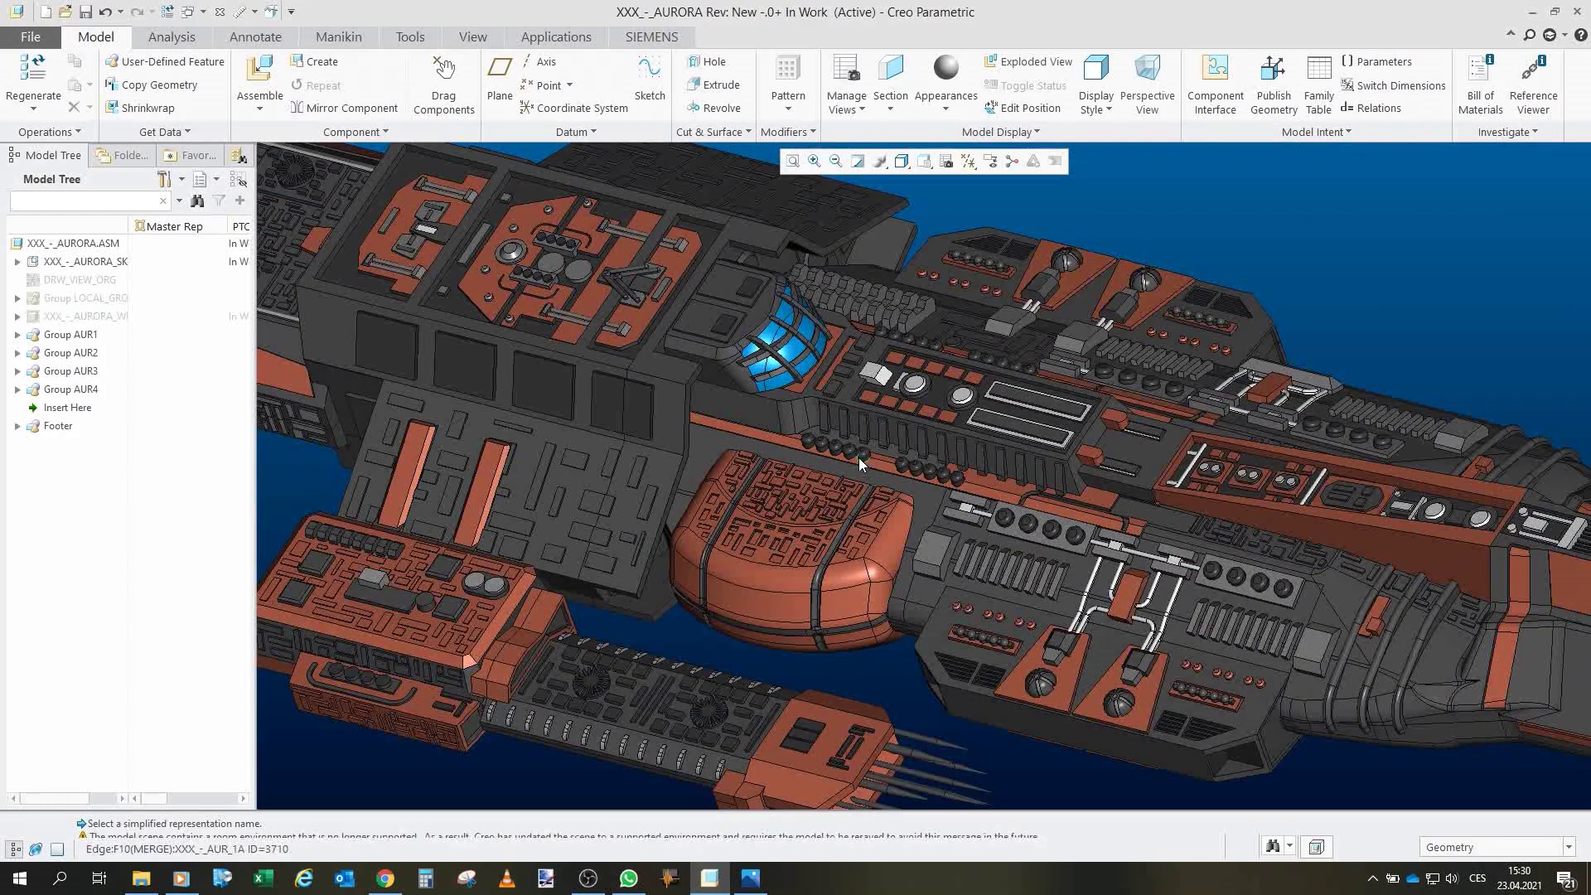
scroll(858, 457, up, 5)
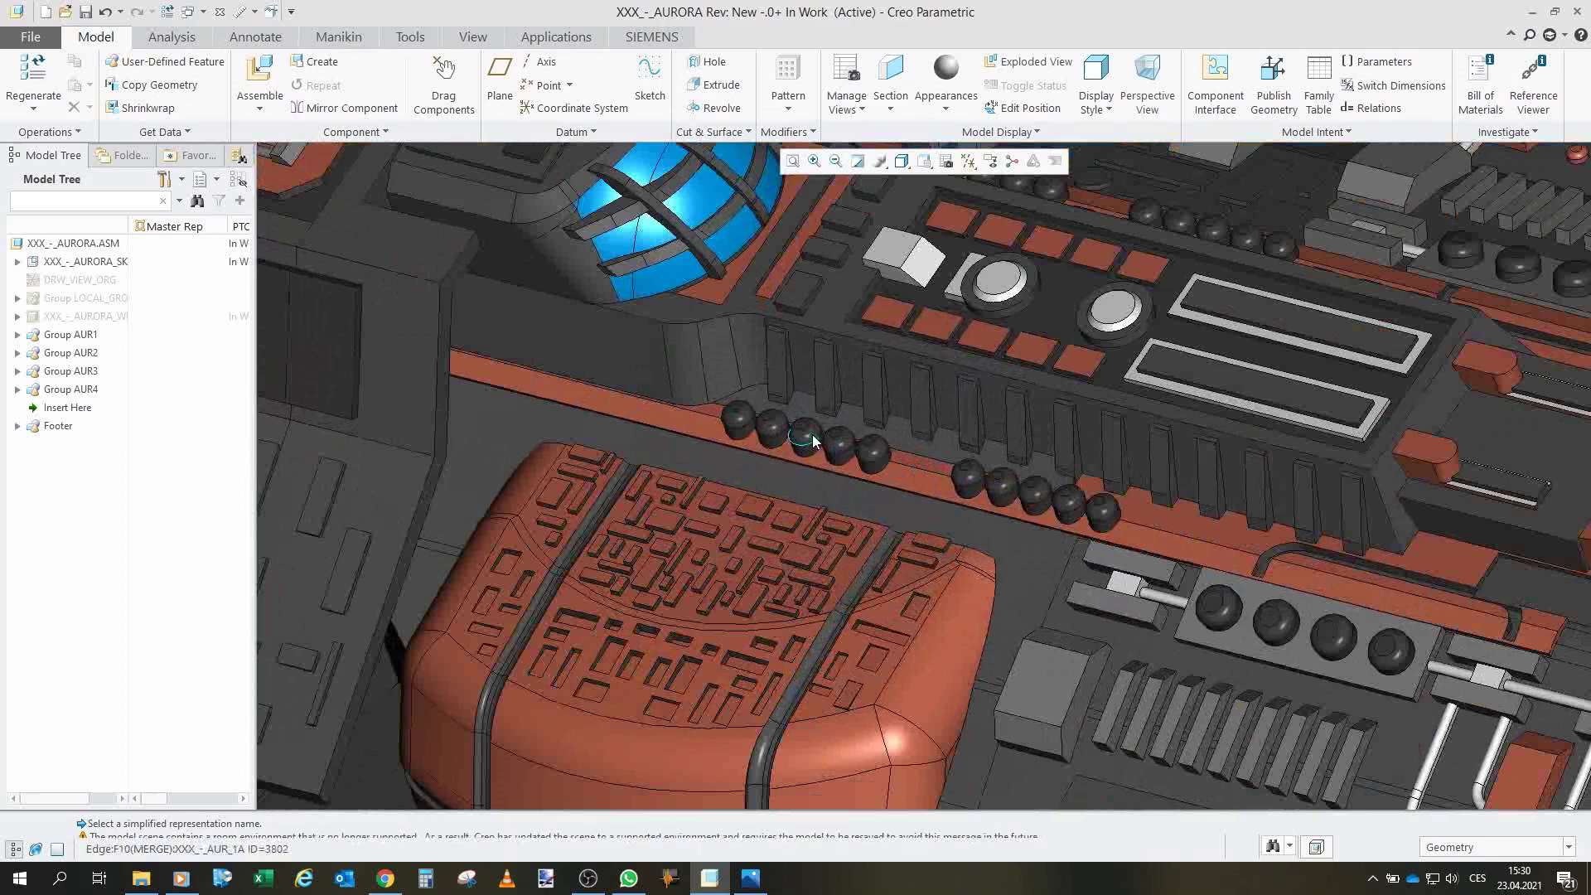
scroll(813, 441, down, 2)
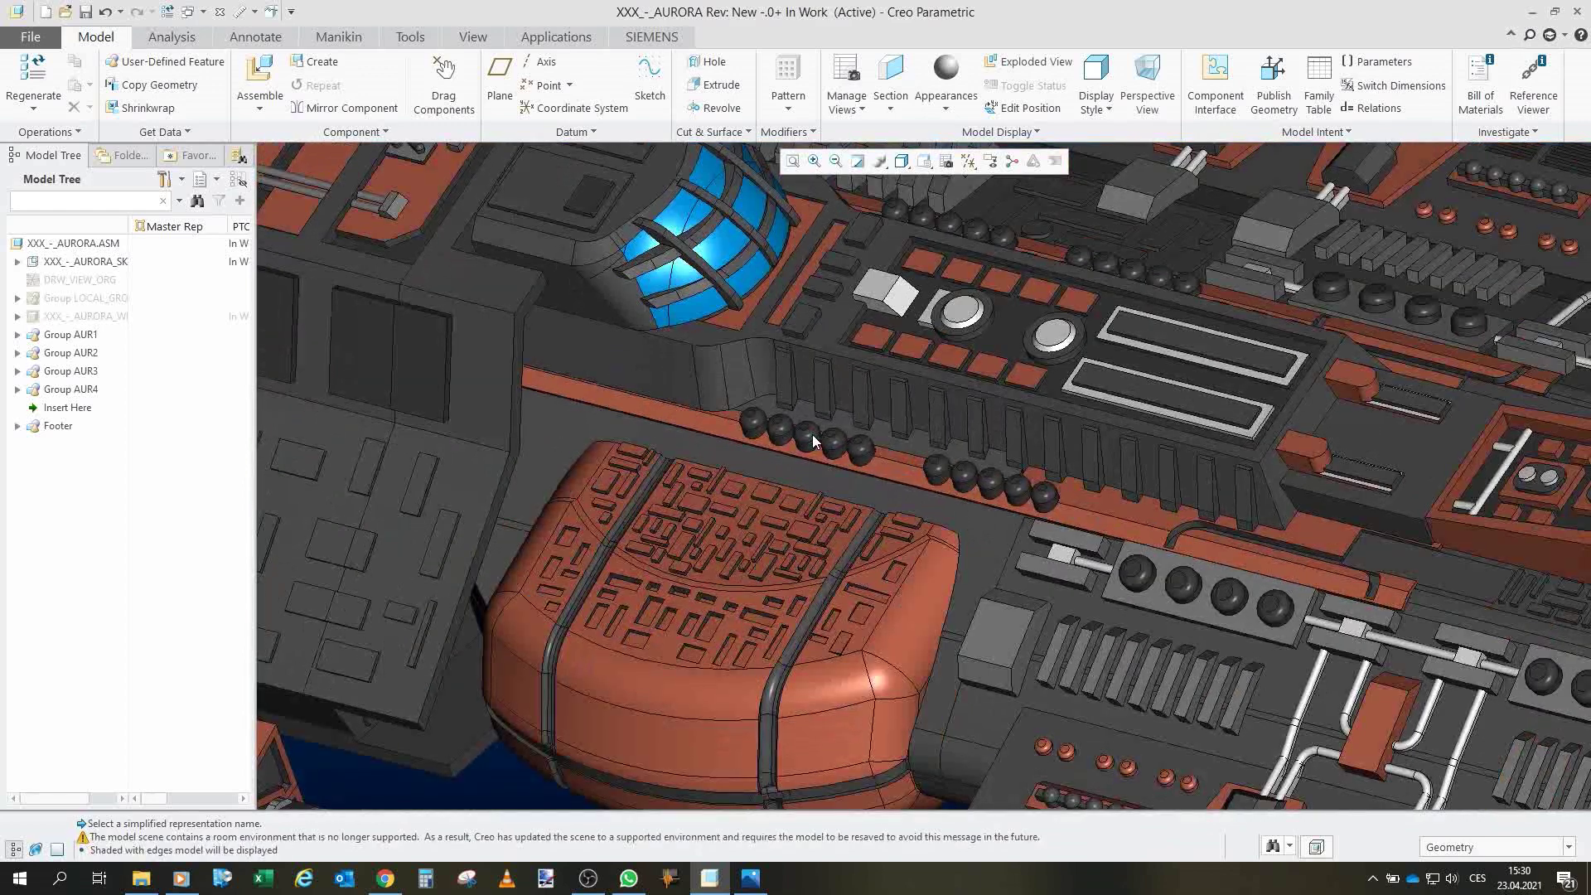
scroll(812, 437, up, 2)
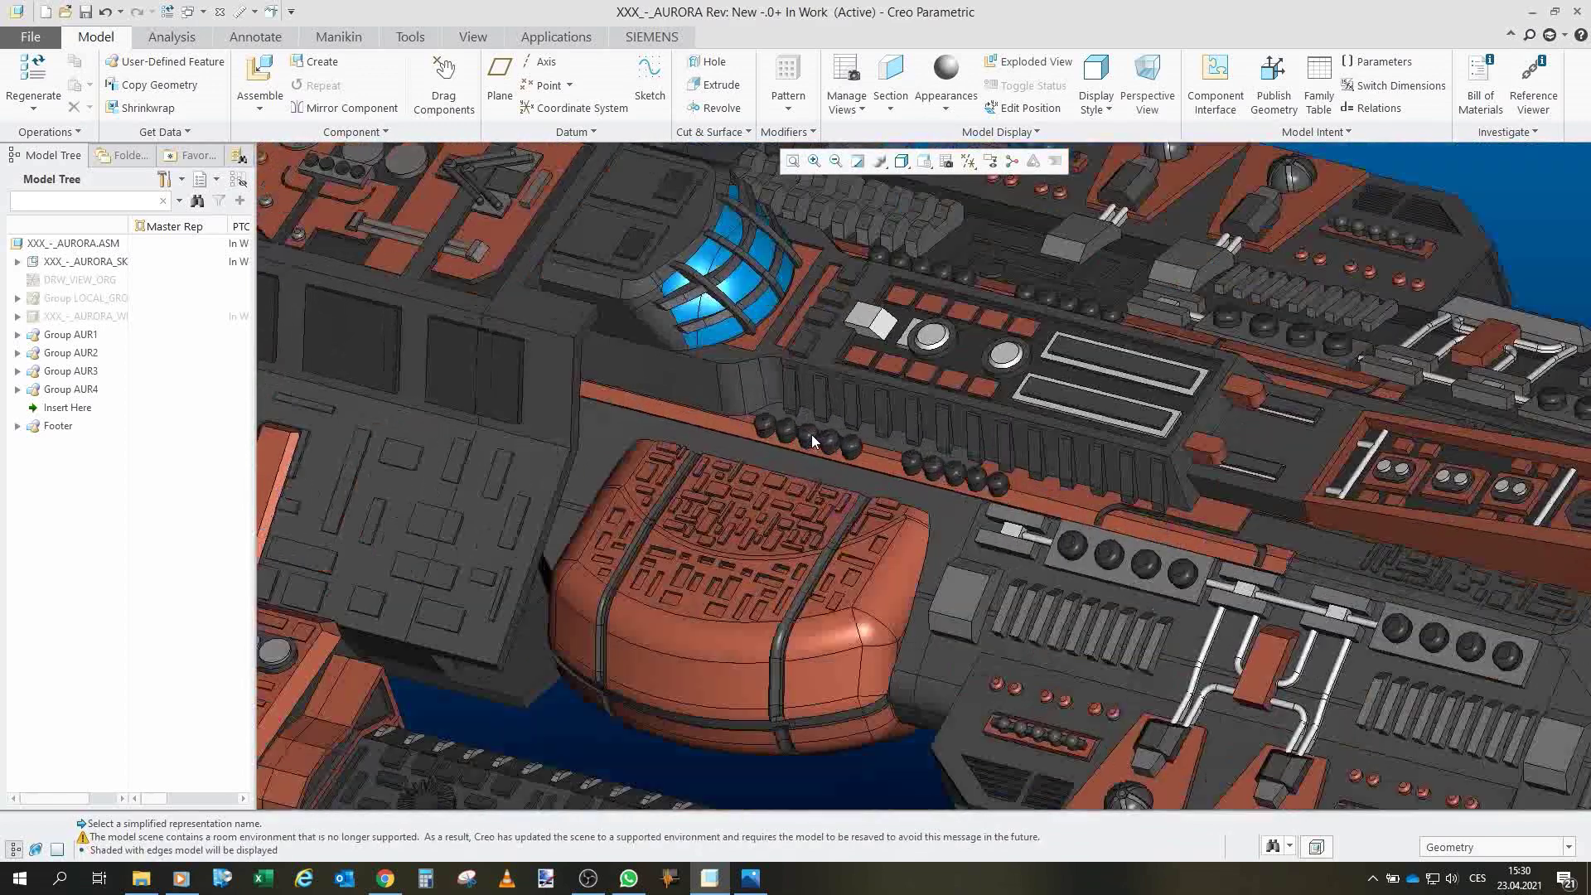
scroll(812, 434, up, 3)
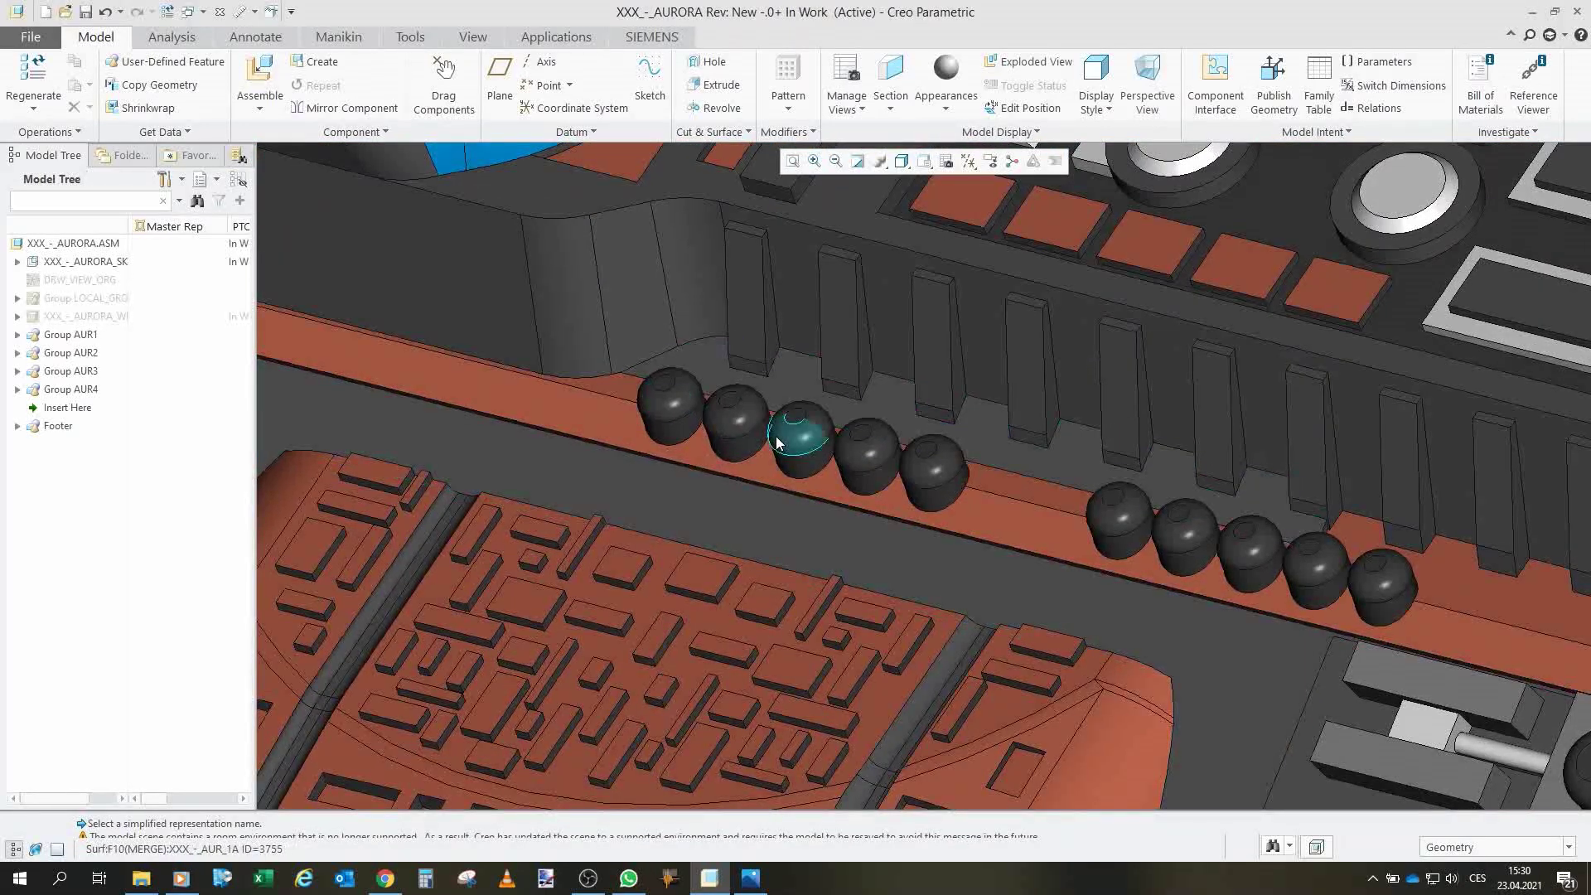
scroll(777, 435, down, 8)
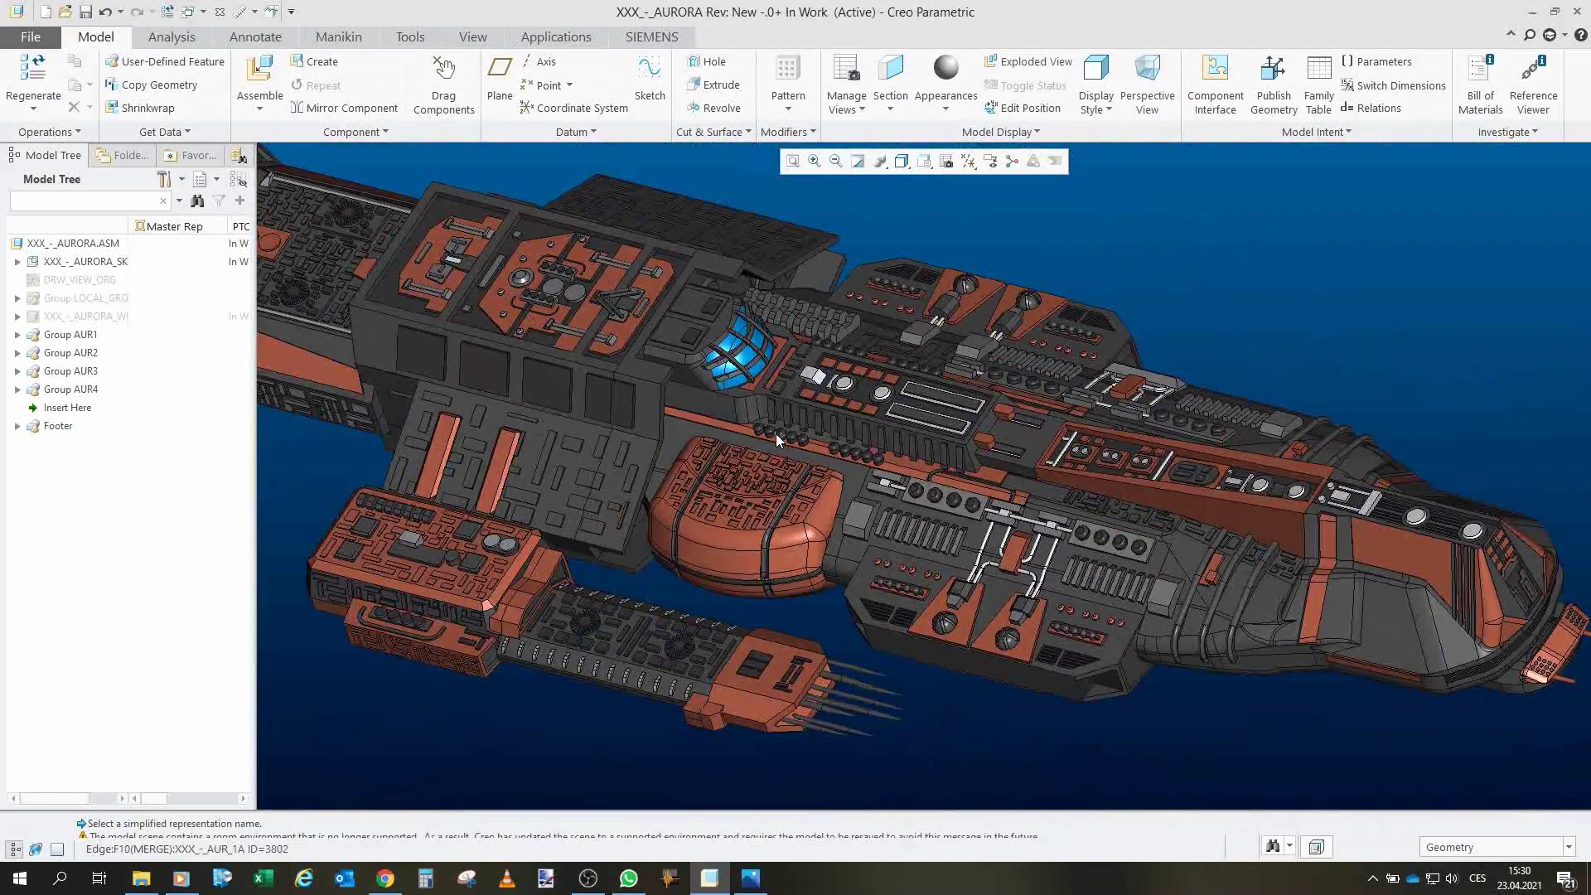
scroll(776, 434, down, 3)
scroll(774, 431, up, 5)
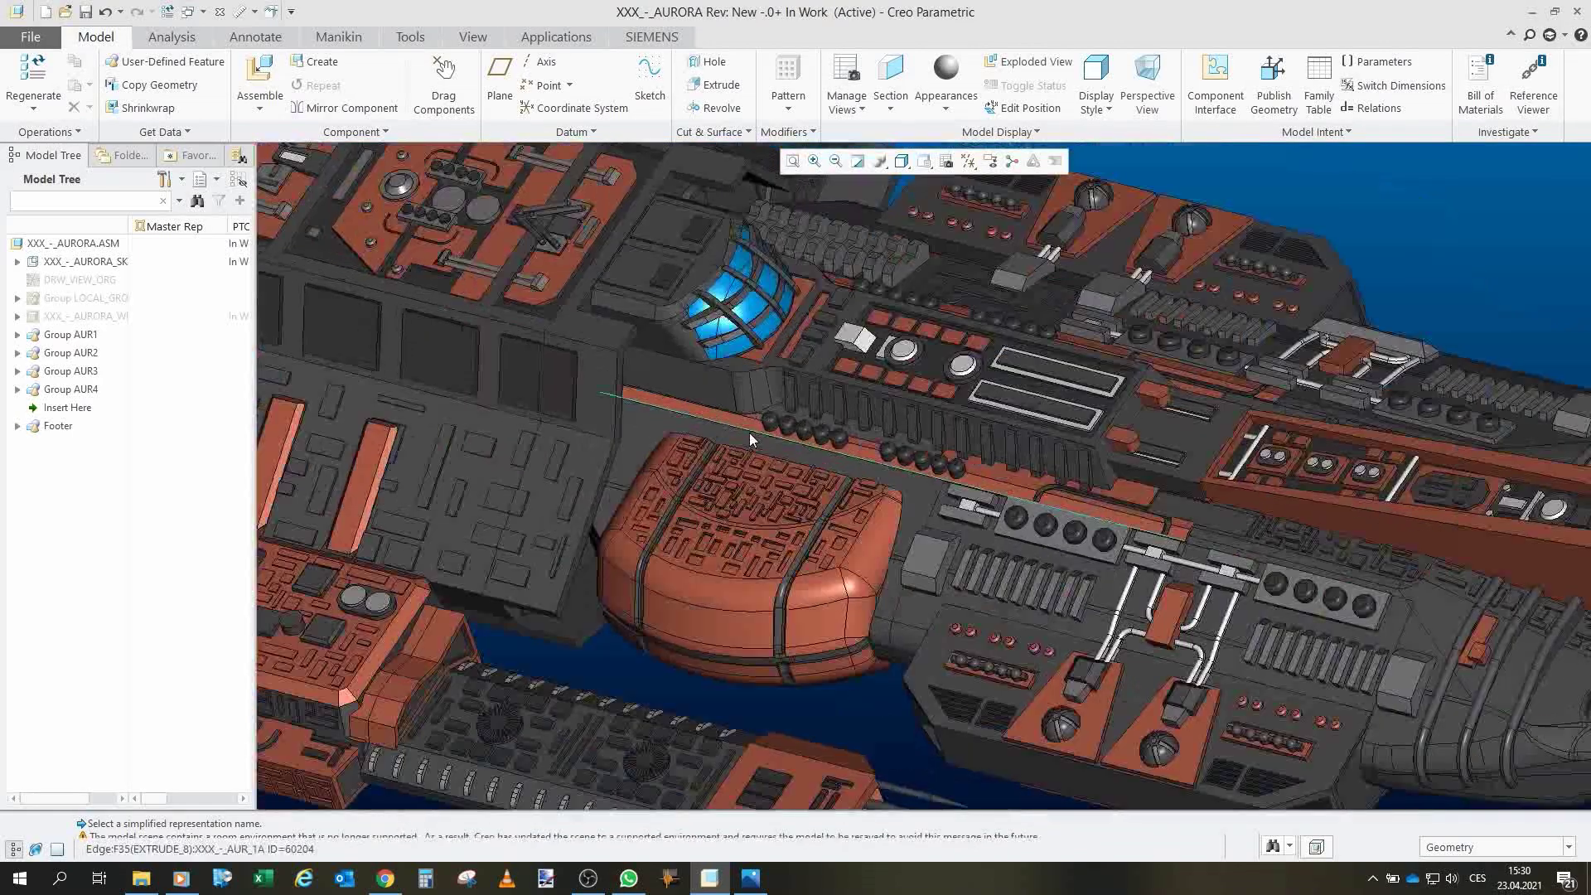
mouse_move(750, 433)
middle_down()
mouse_move(762, 430)
mouse_move(737, 414)
middle_up()
scroll(740, 414, down, 3)
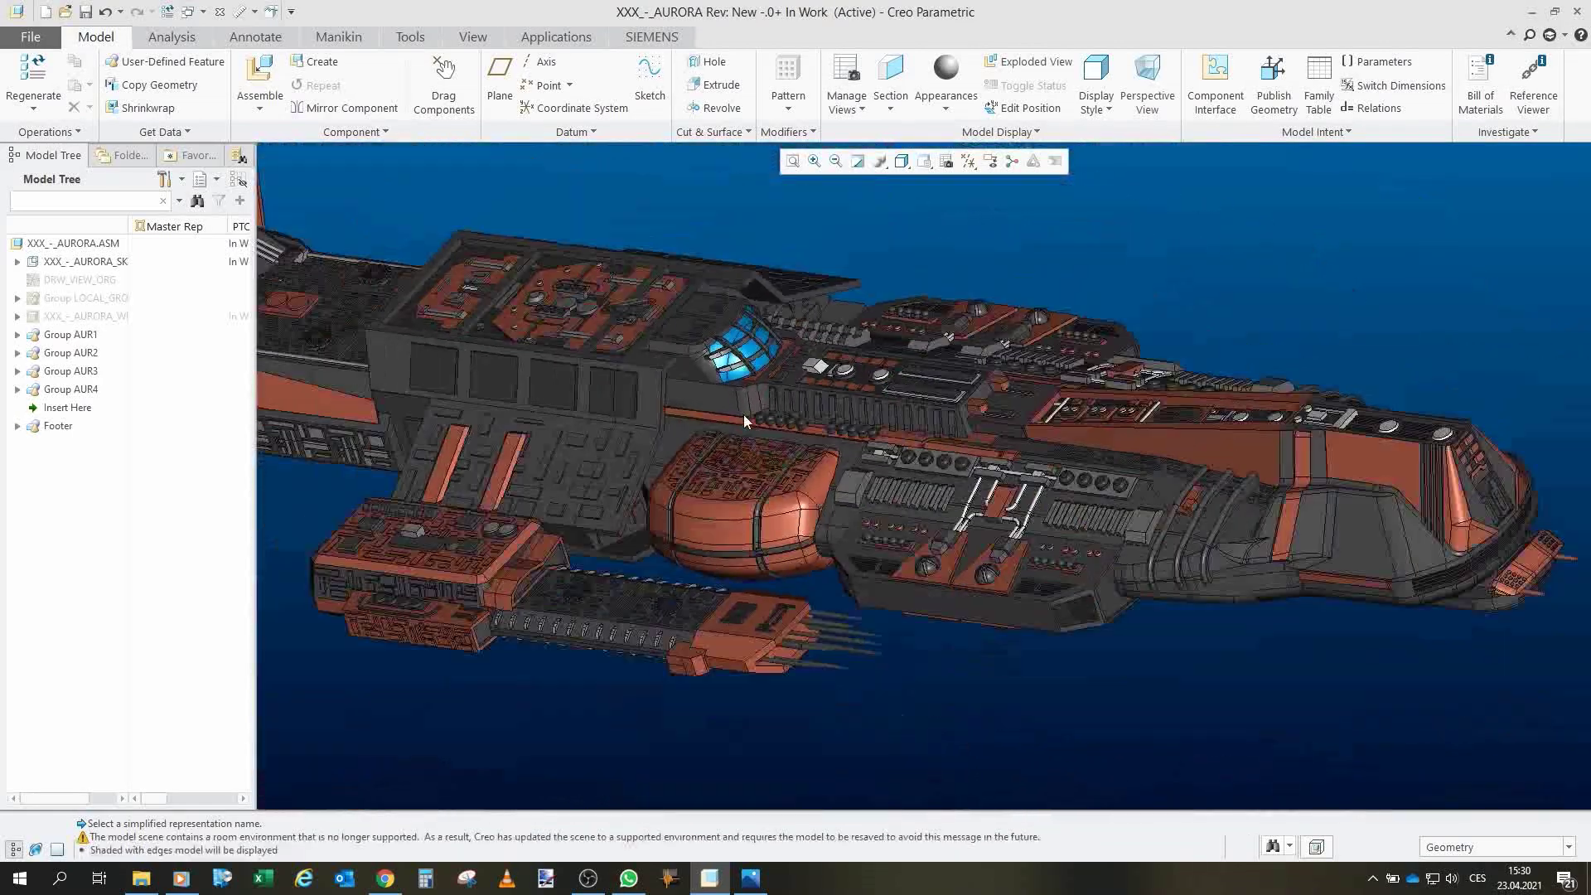
Examine the ship's bow, tail fins and rear engine section, continuing around to the opposite side of the hull.
scroll(938, 431, down, 2)
middle_drag(943, 429, 1002, 469)
scroll(1110, 512, down, 3)
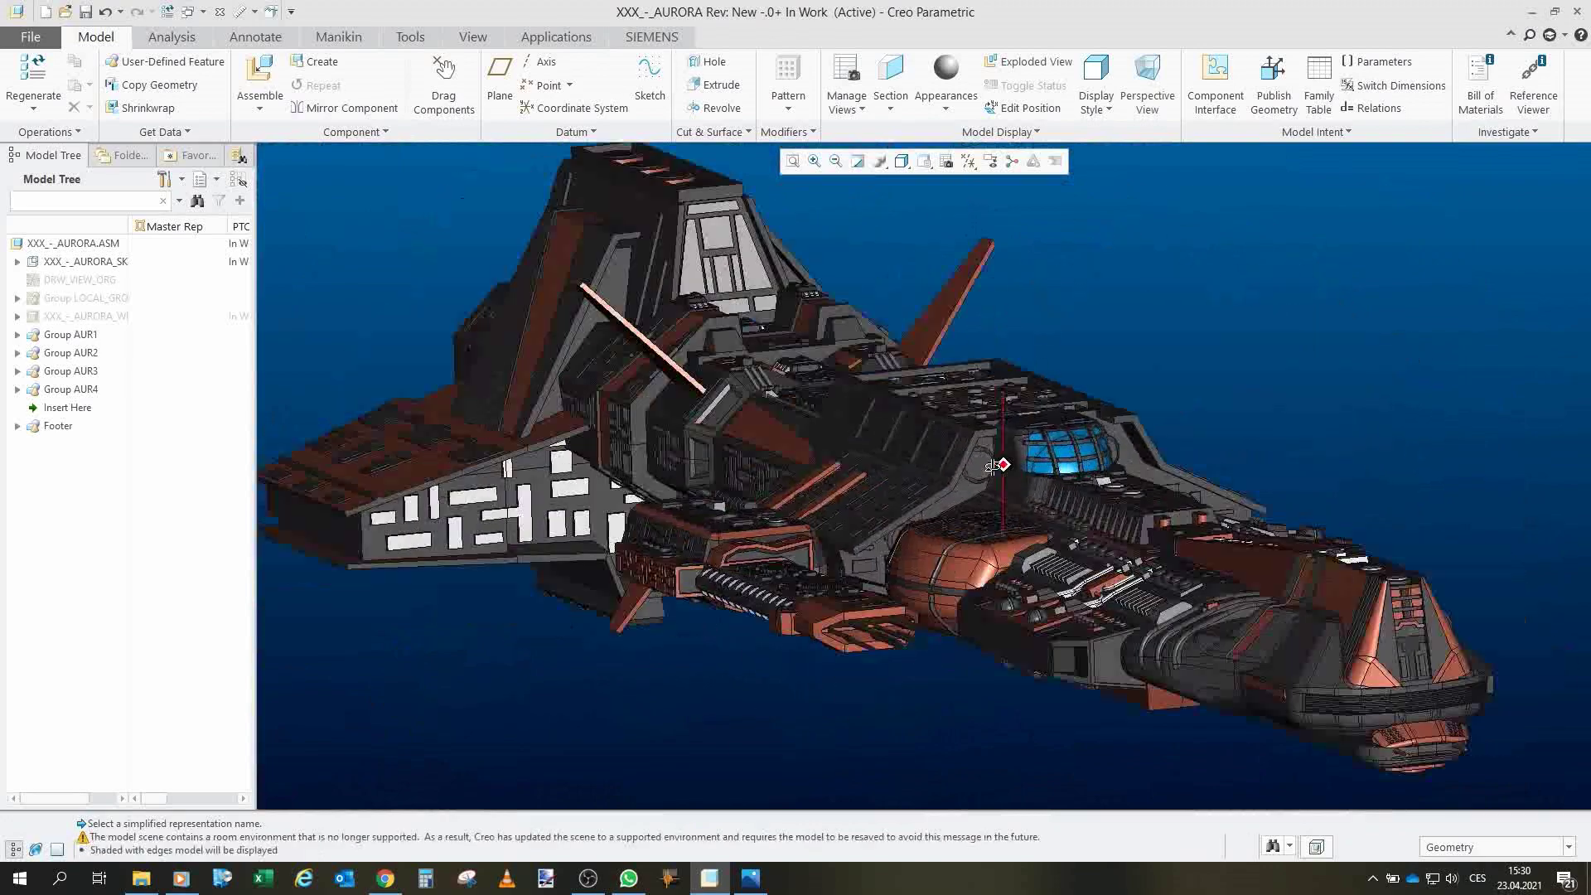
middle_drag(993, 466, 1122, 441)
scroll(1124, 445, down, 3)
middle_drag(1142, 500, 1191, 442)
scroll(1191, 442, up, 2)
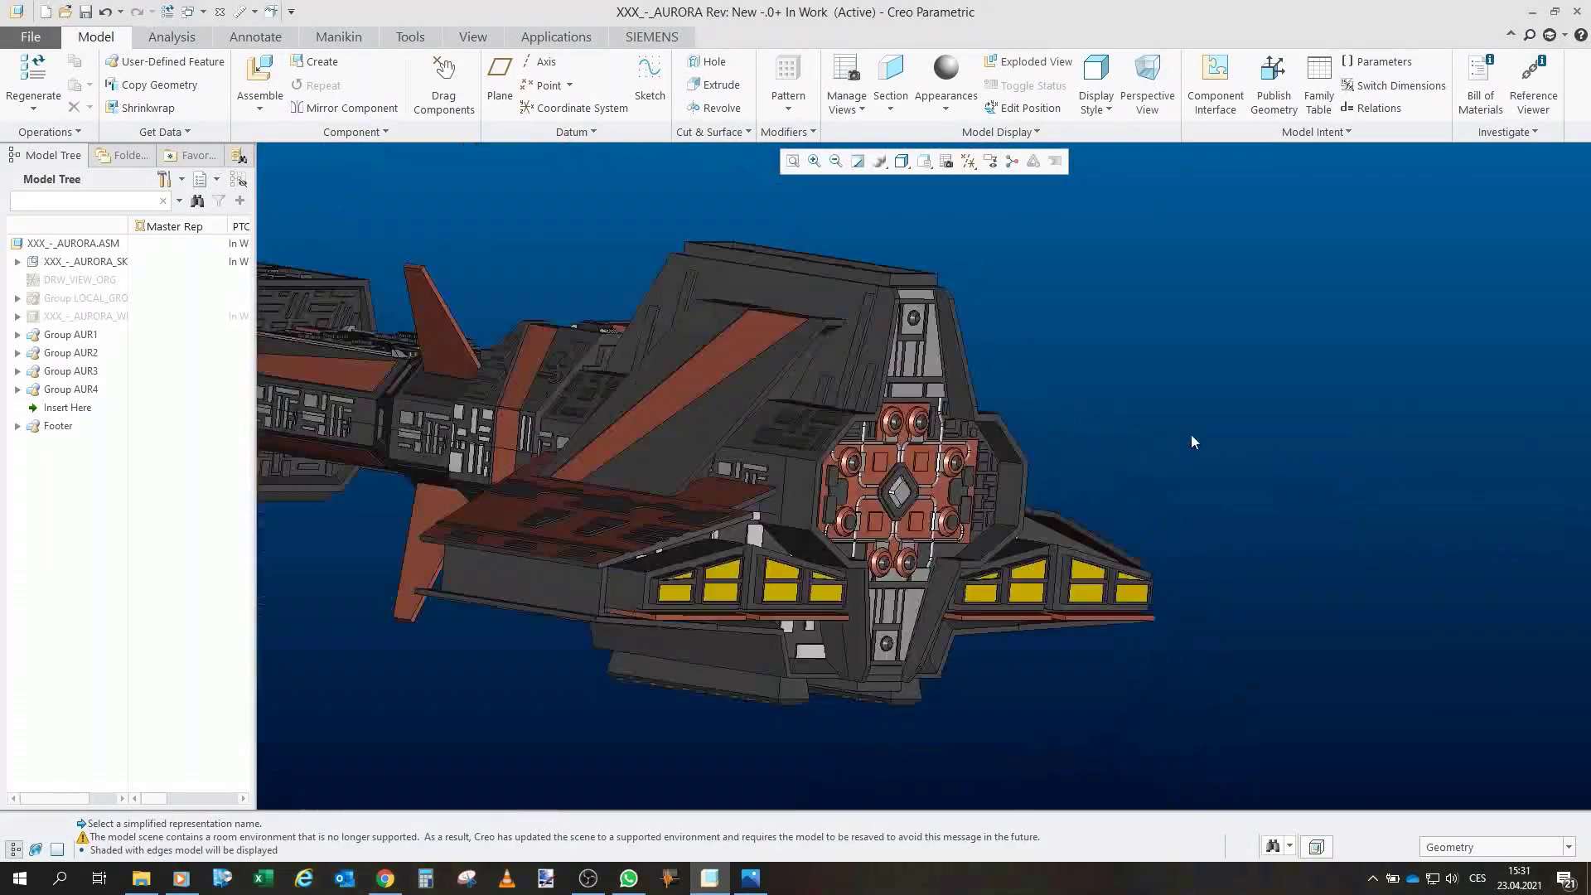
scroll(1191, 435, up, 3)
scroll(710, 376, down, 2)
middle_drag(778, 379, 1007, 418)
scroll(1068, 462, up, 2)
scroll(1067, 463, down, 2)
middle_drag(807, 440, 920, 423)
scroll(978, 414, up, 2)
middle_drag(767, 352, 891, 528)
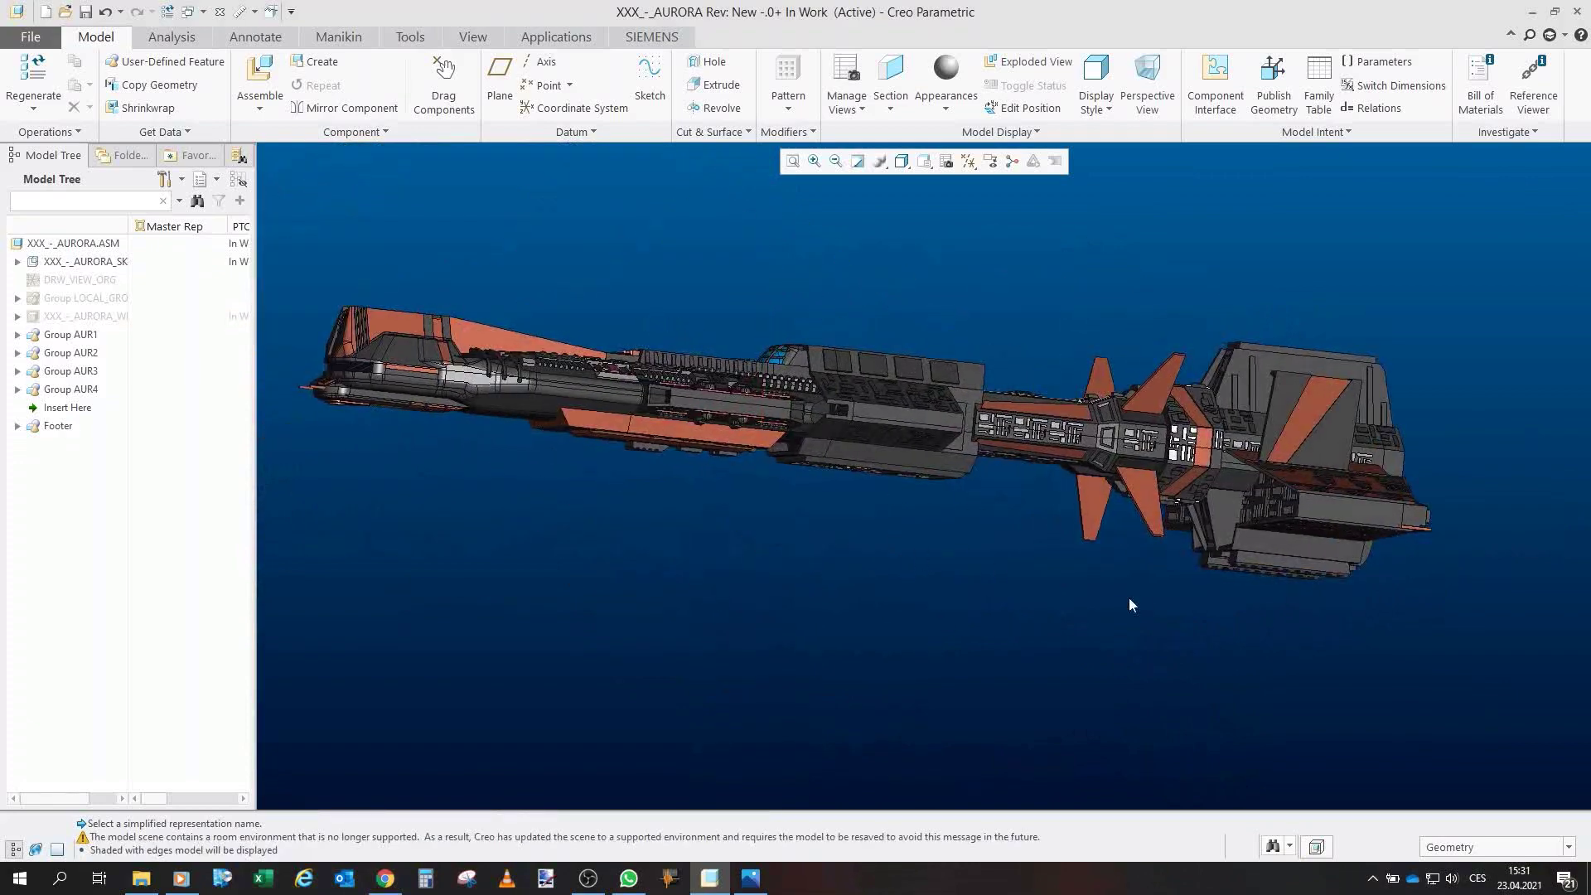
Inspect the underside of the ship from the stern and fins along to the forward hull.
scroll(1286, 564, down, 2)
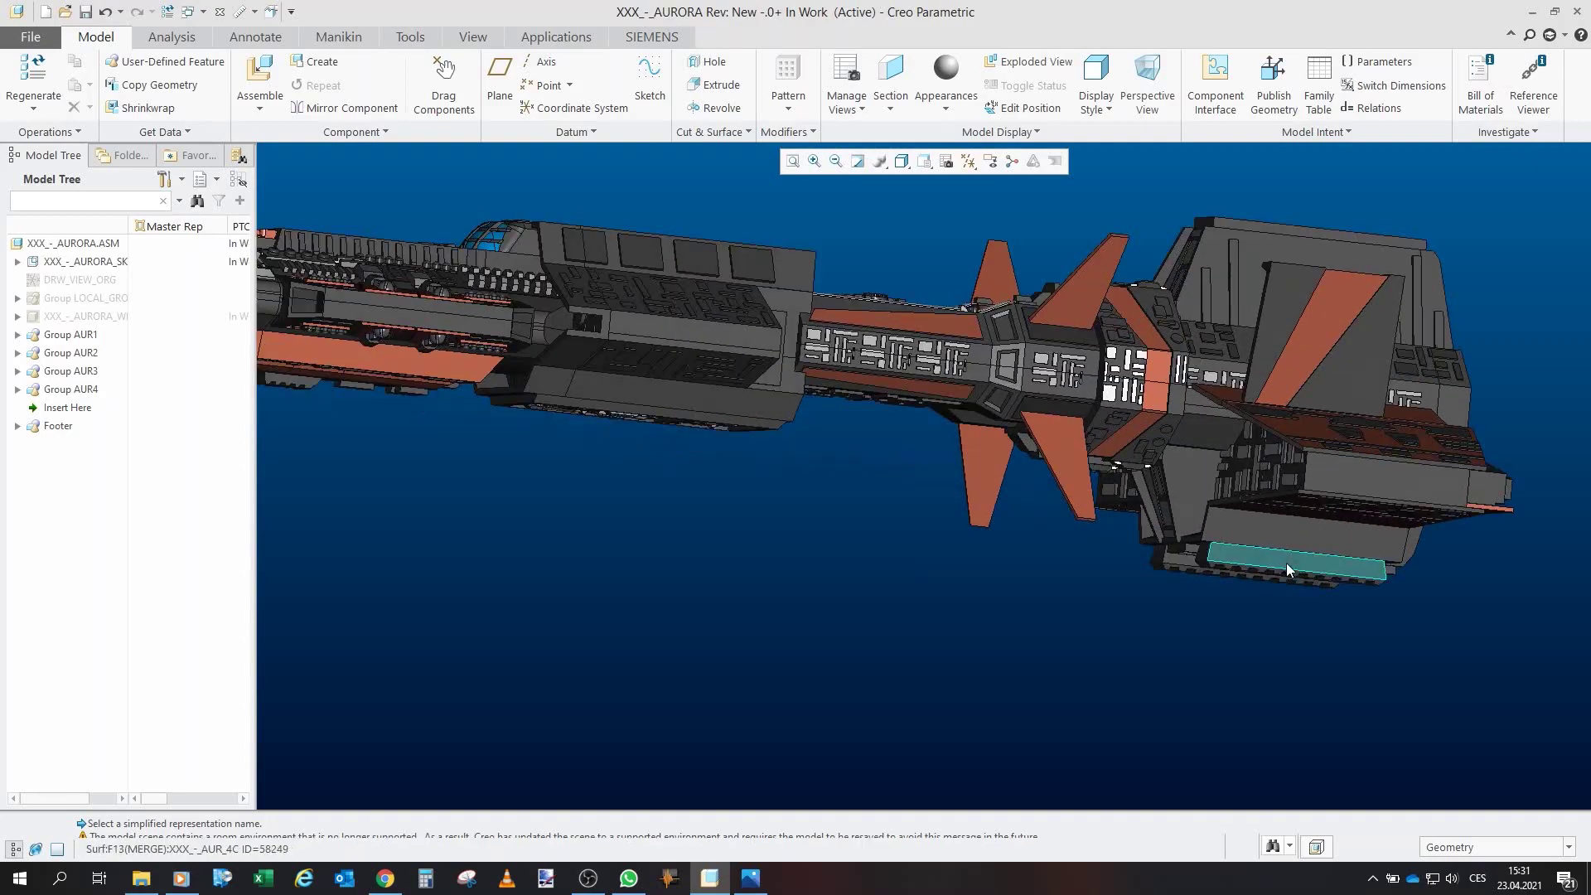
middle_drag(1213, 663, 1275, 439)
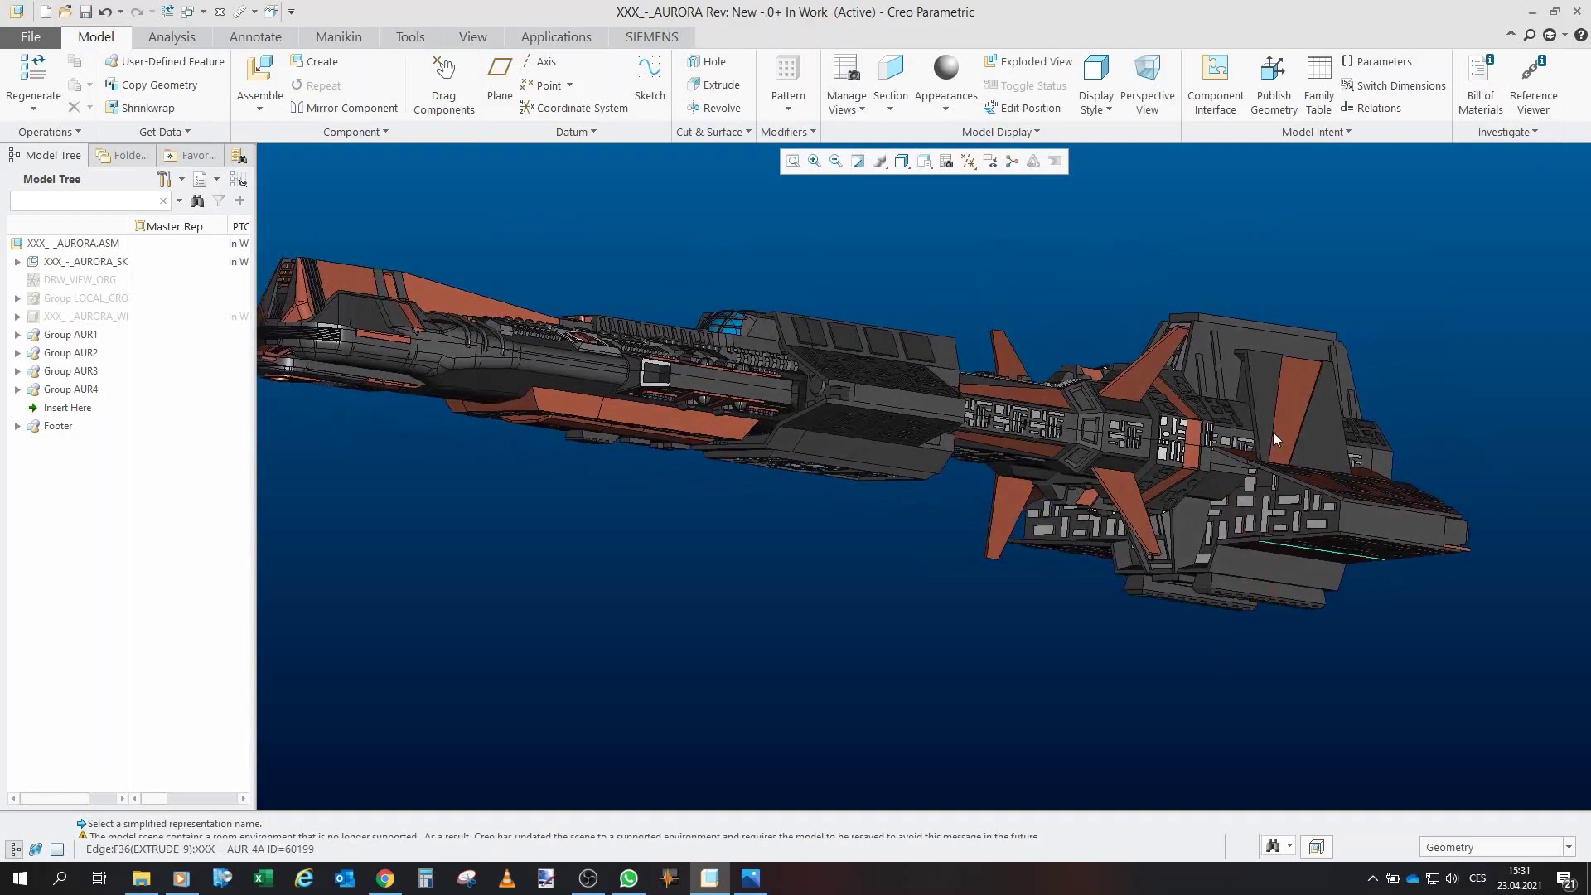
mouse_move(1222, 501)
middle_down()
mouse_move(1160, 494)
mouse_move(1179, 524)
mouse_move(1263, 525)
middle_up()
scroll(1184, 515, up, 2)
scroll(1231, 524, down, 2)
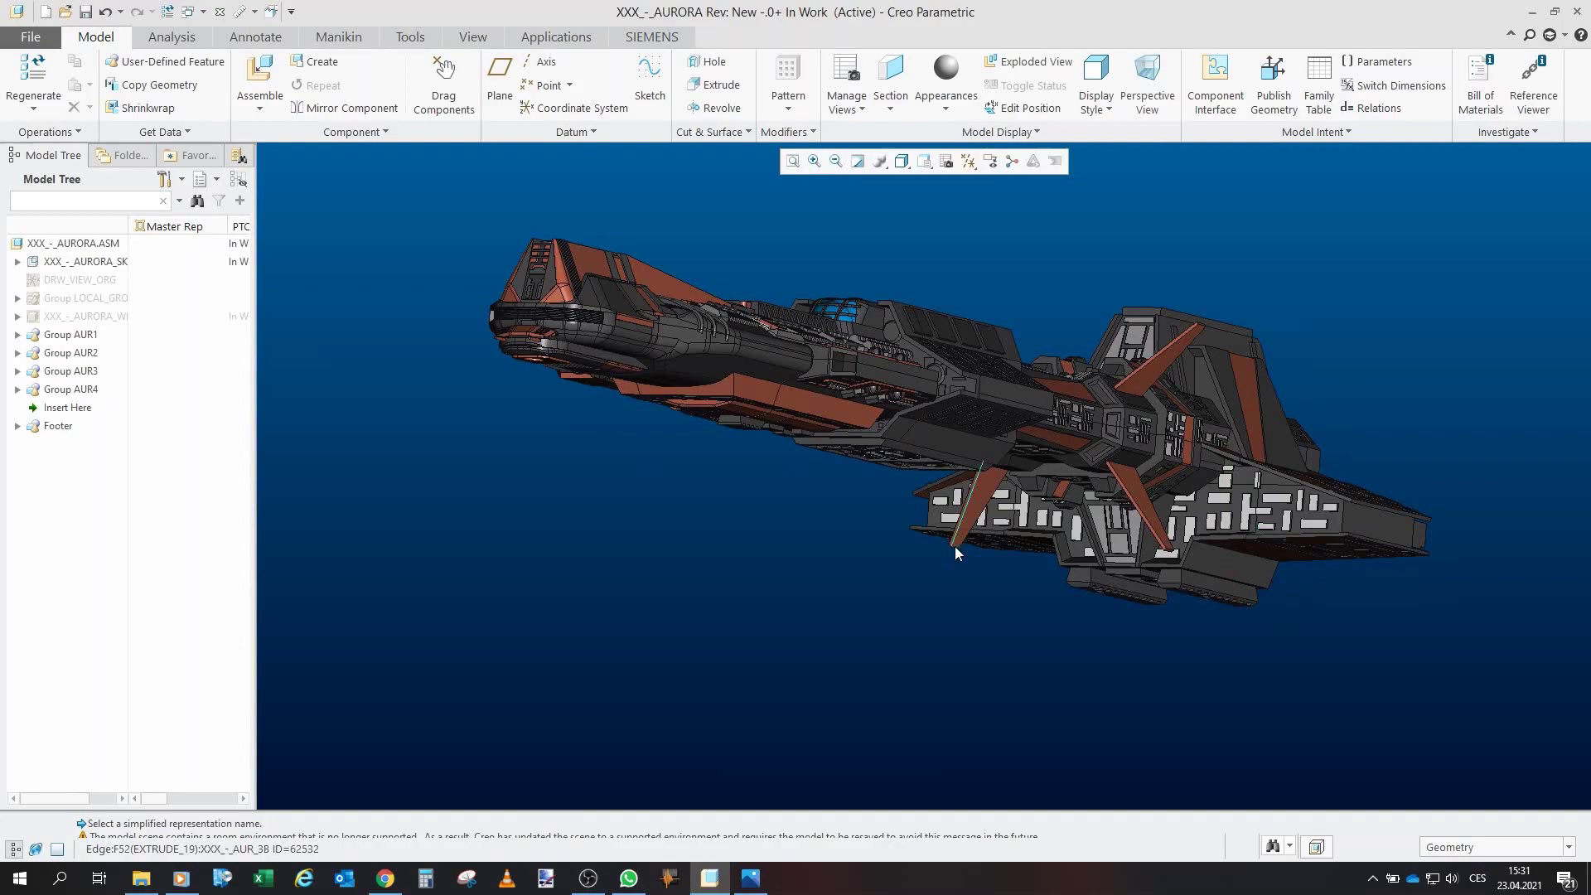
middle_drag(971, 526, 893, 487)
scroll(1208, 431, down, 3)
middle_drag(1208, 431, 1166, 386)
scroll(1166, 385, up, 3)
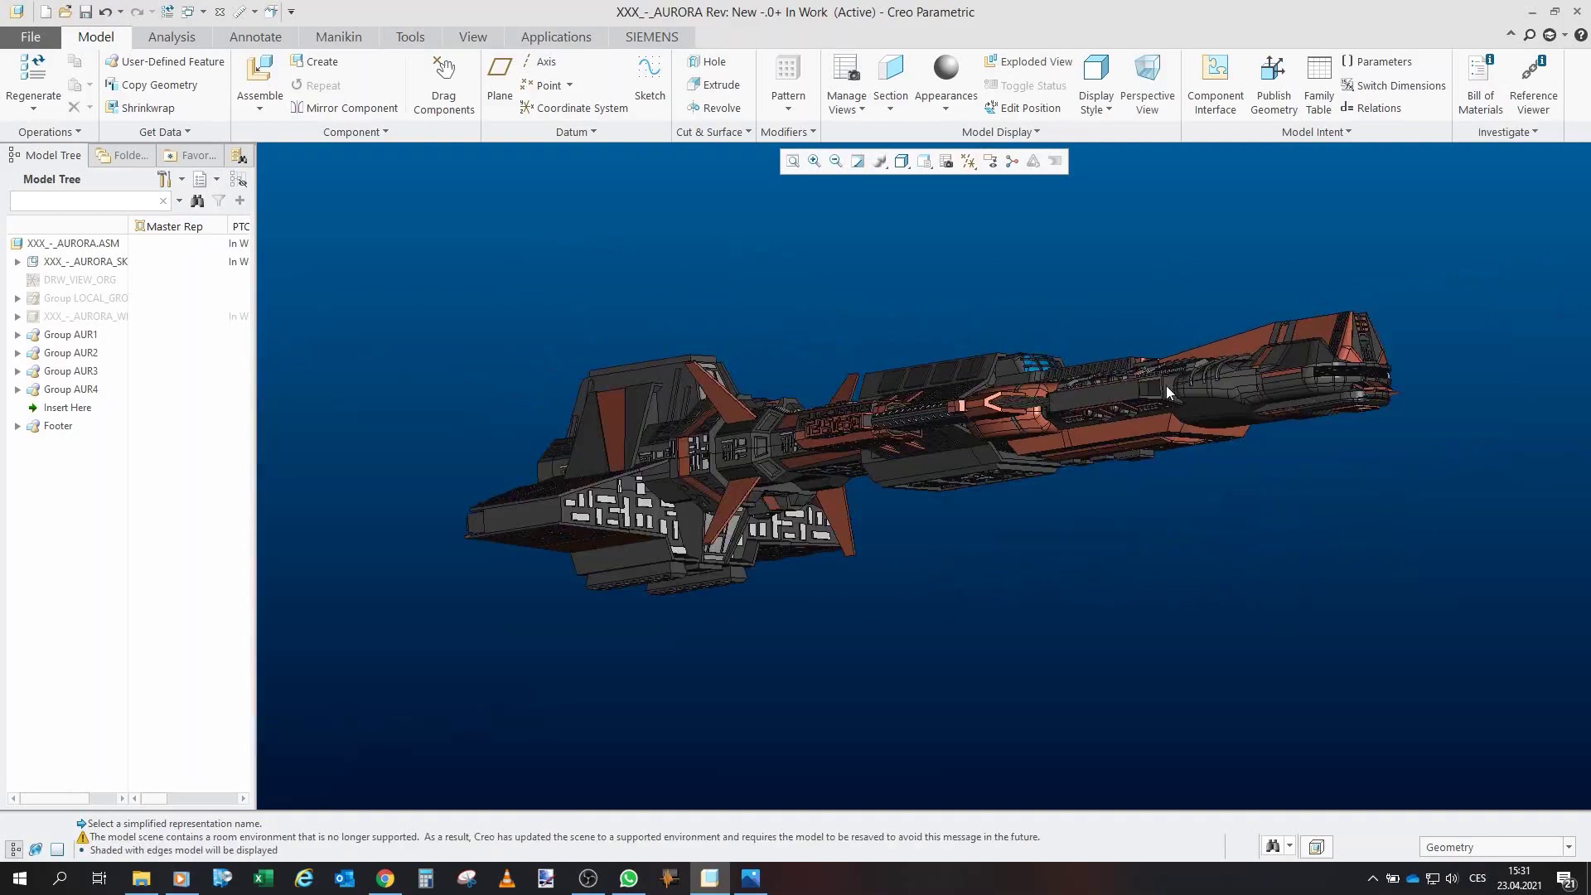
scroll(1118, 480, down, 2)
scroll(1074, 668, down, 2)
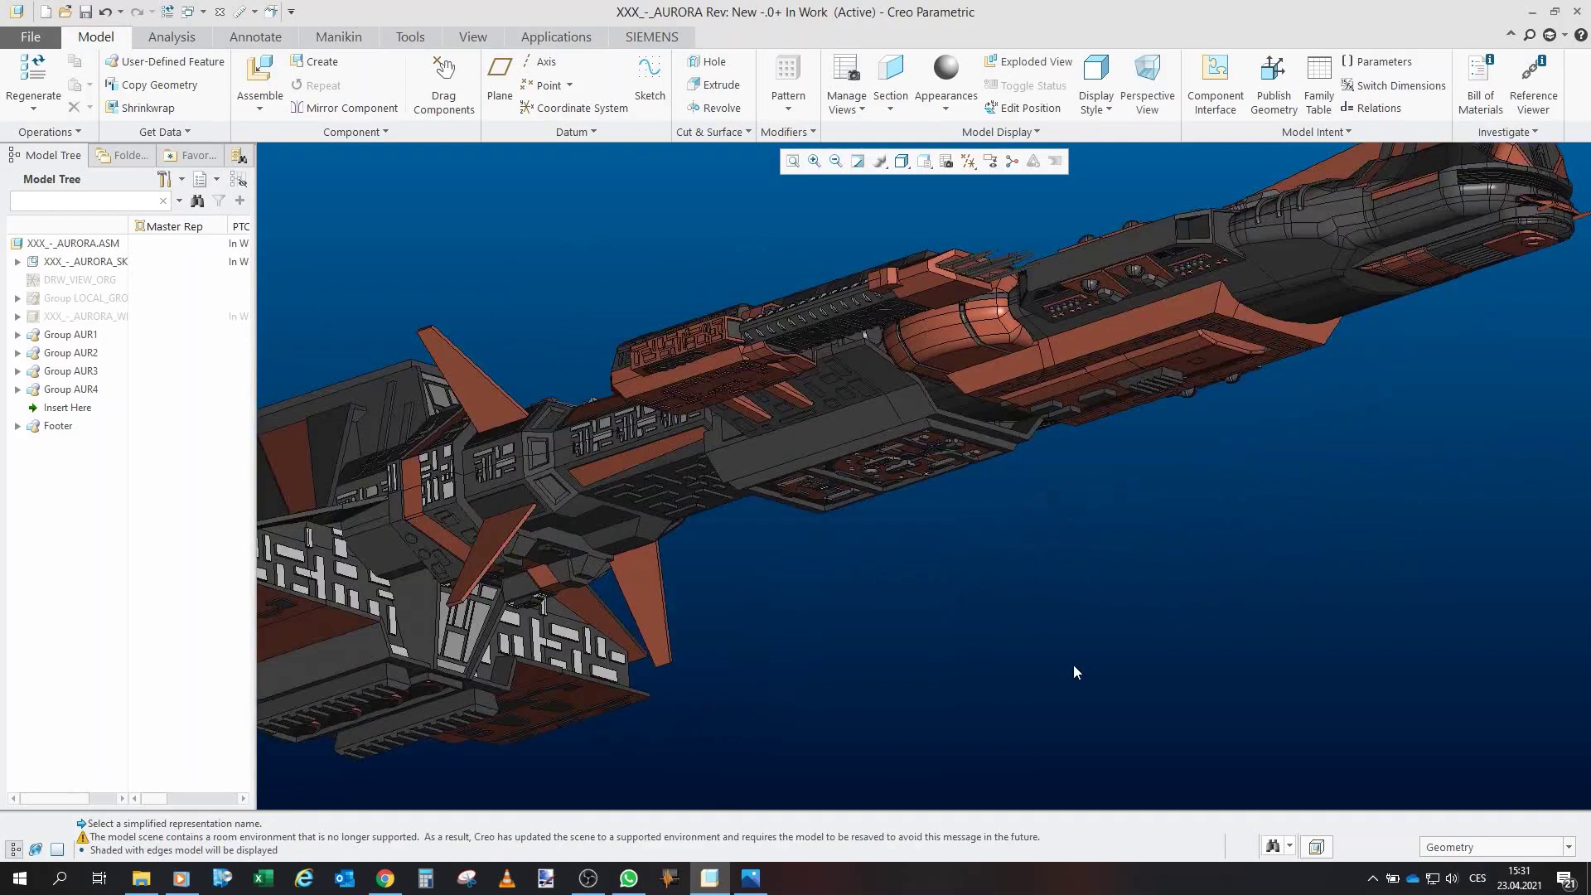
Use Drag Components to swing the folding mechanism out of the forward hull's underside.
middle_drag(1073, 665, 871, 491)
click(444, 83)
scroll(1134, 436, down, 2)
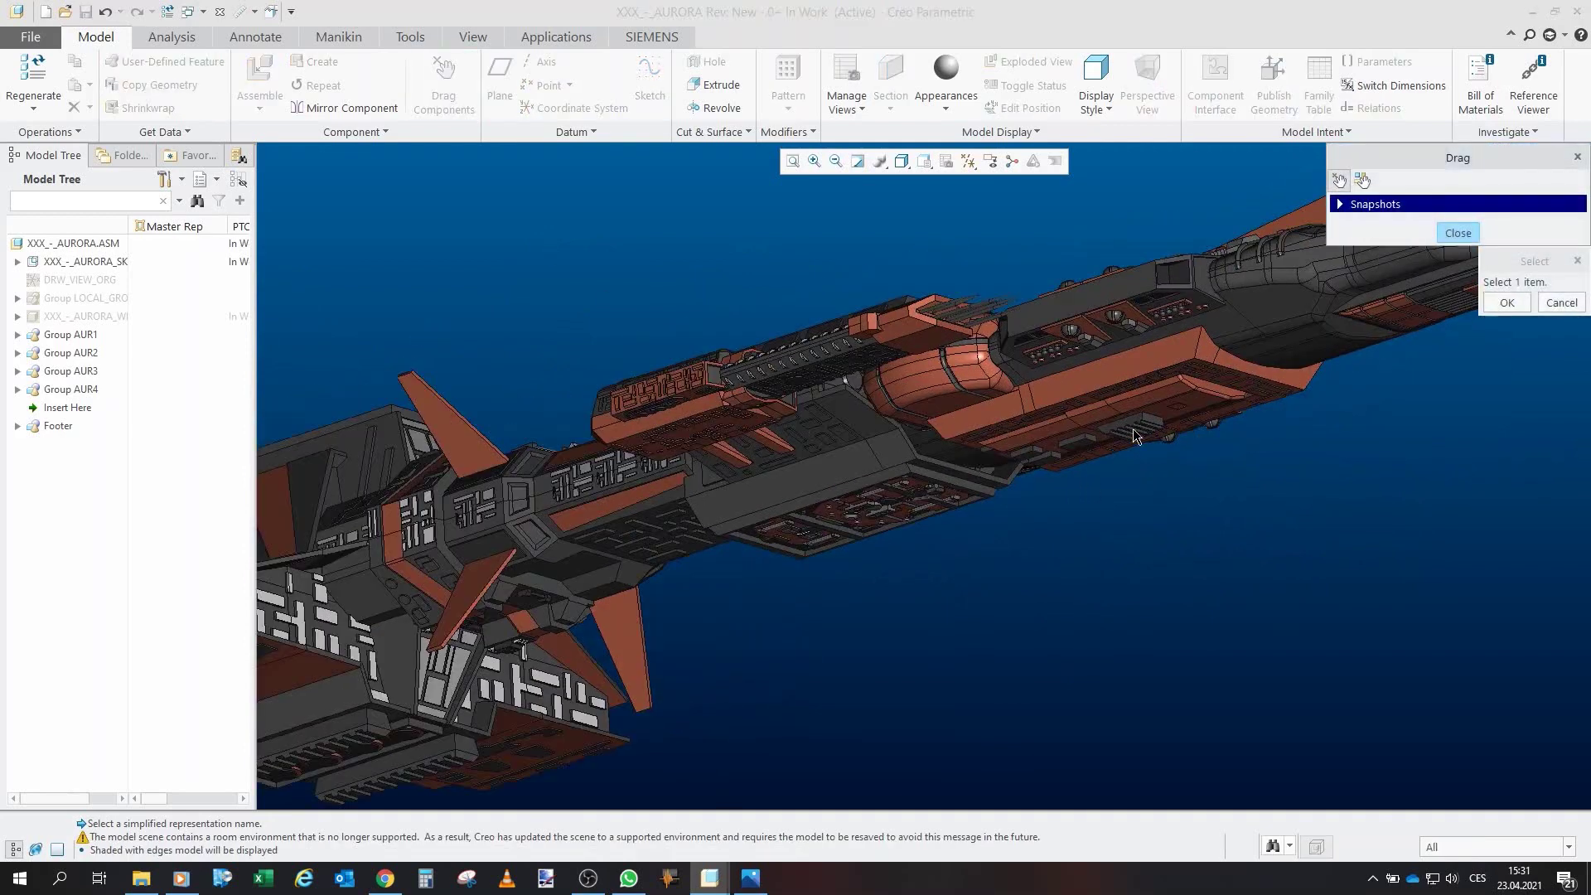
click(1136, 445)
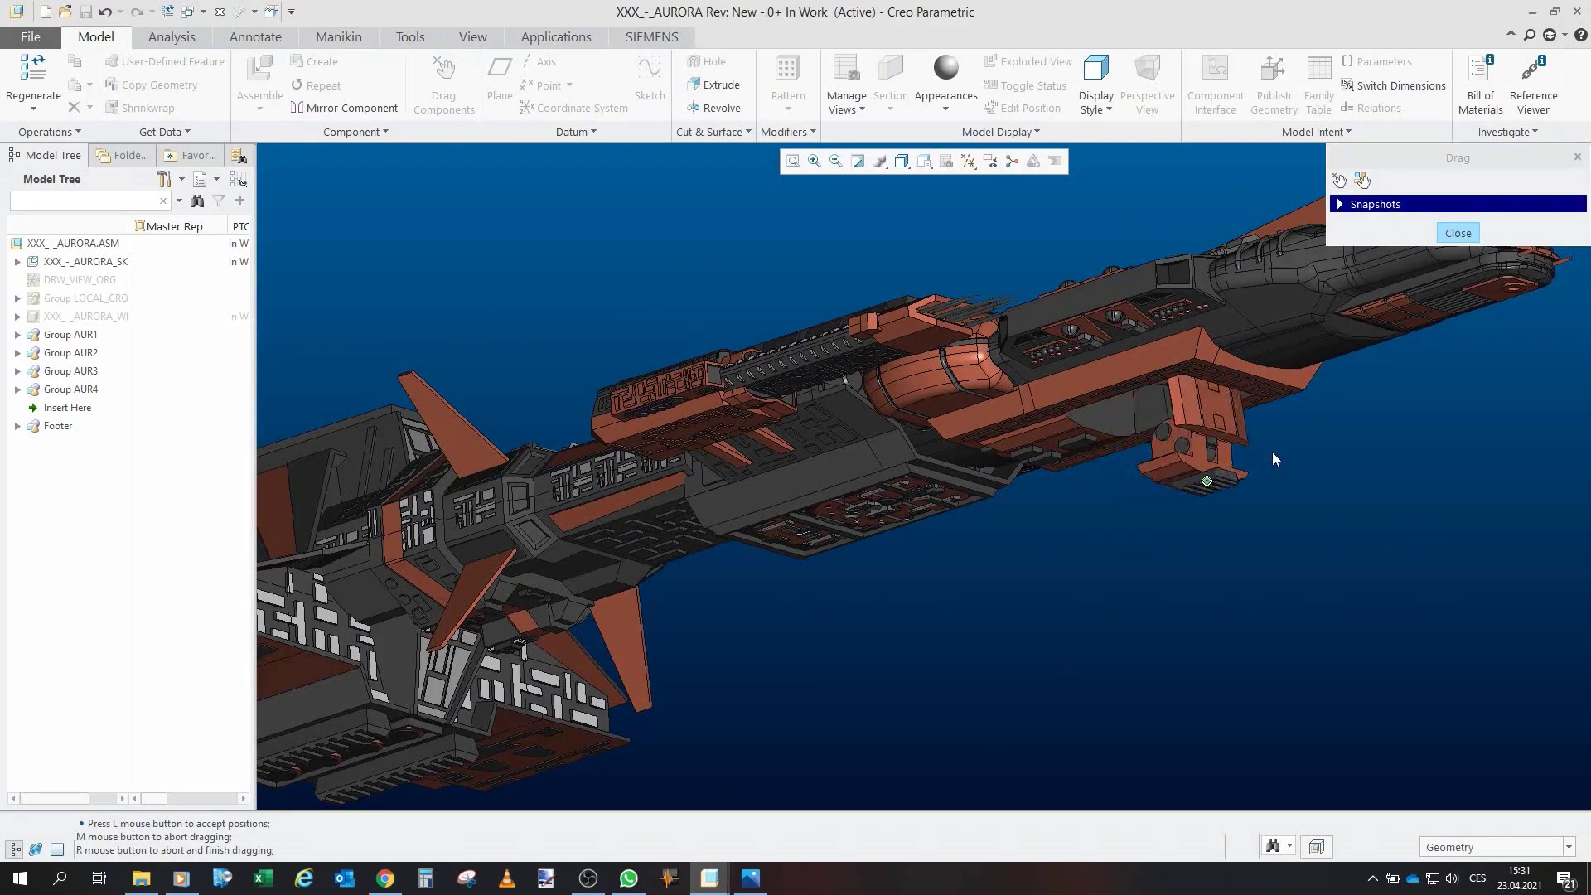
scroll(1126, 582, up, 2)
middle_drag(1124, 582, 1172, 572)
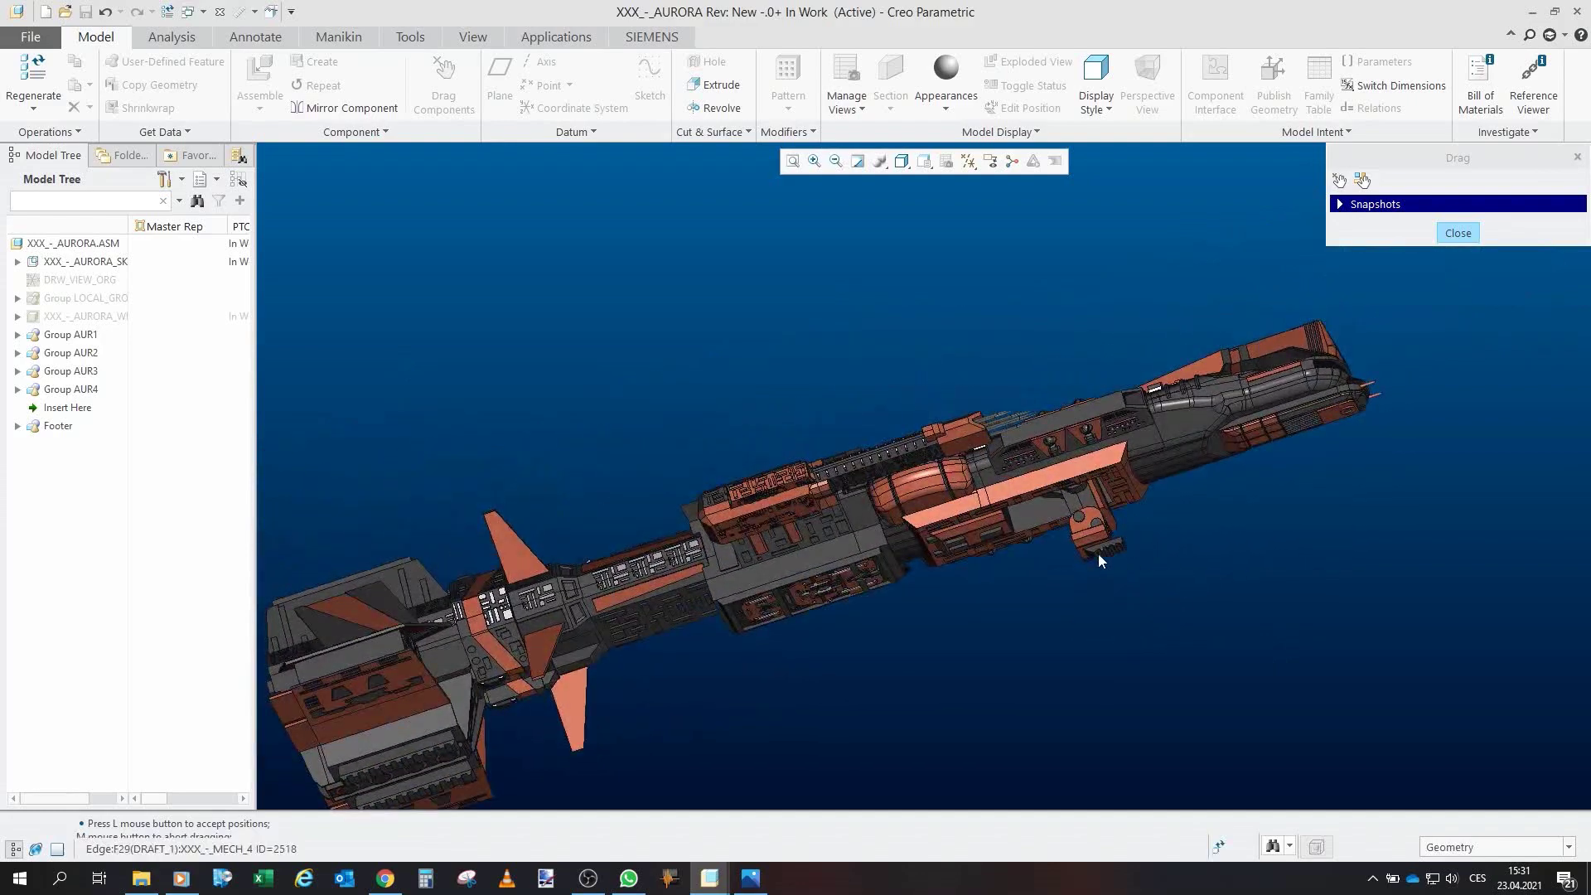
scroll(1111, 560, down, 2)
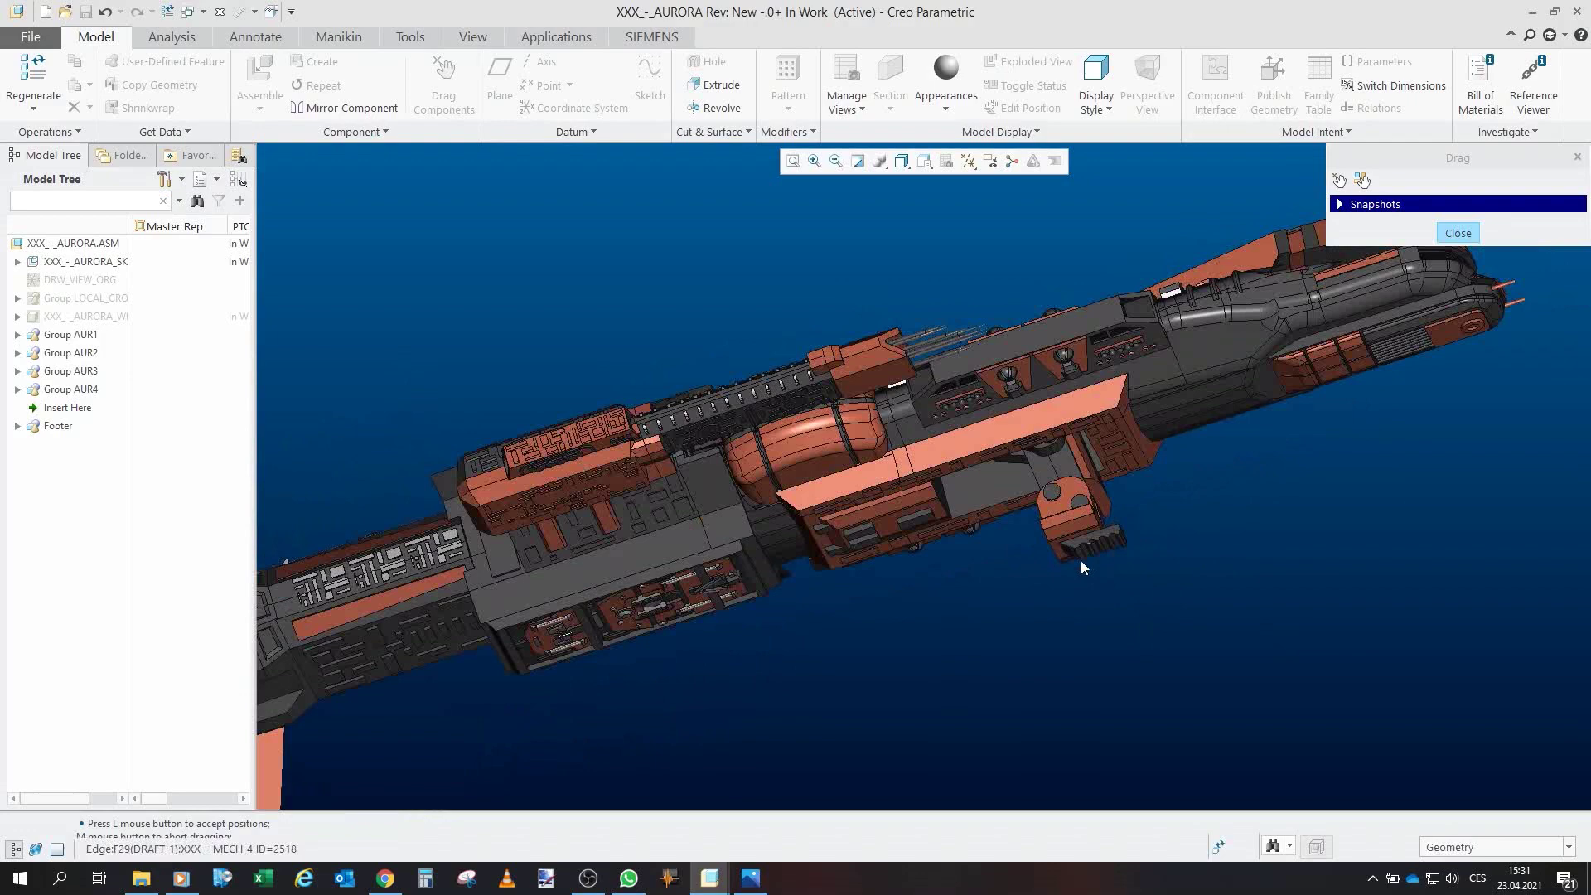
Inspect the underside of the tail fins and the rear engine section.
scroll(1127, 540, up, 2)
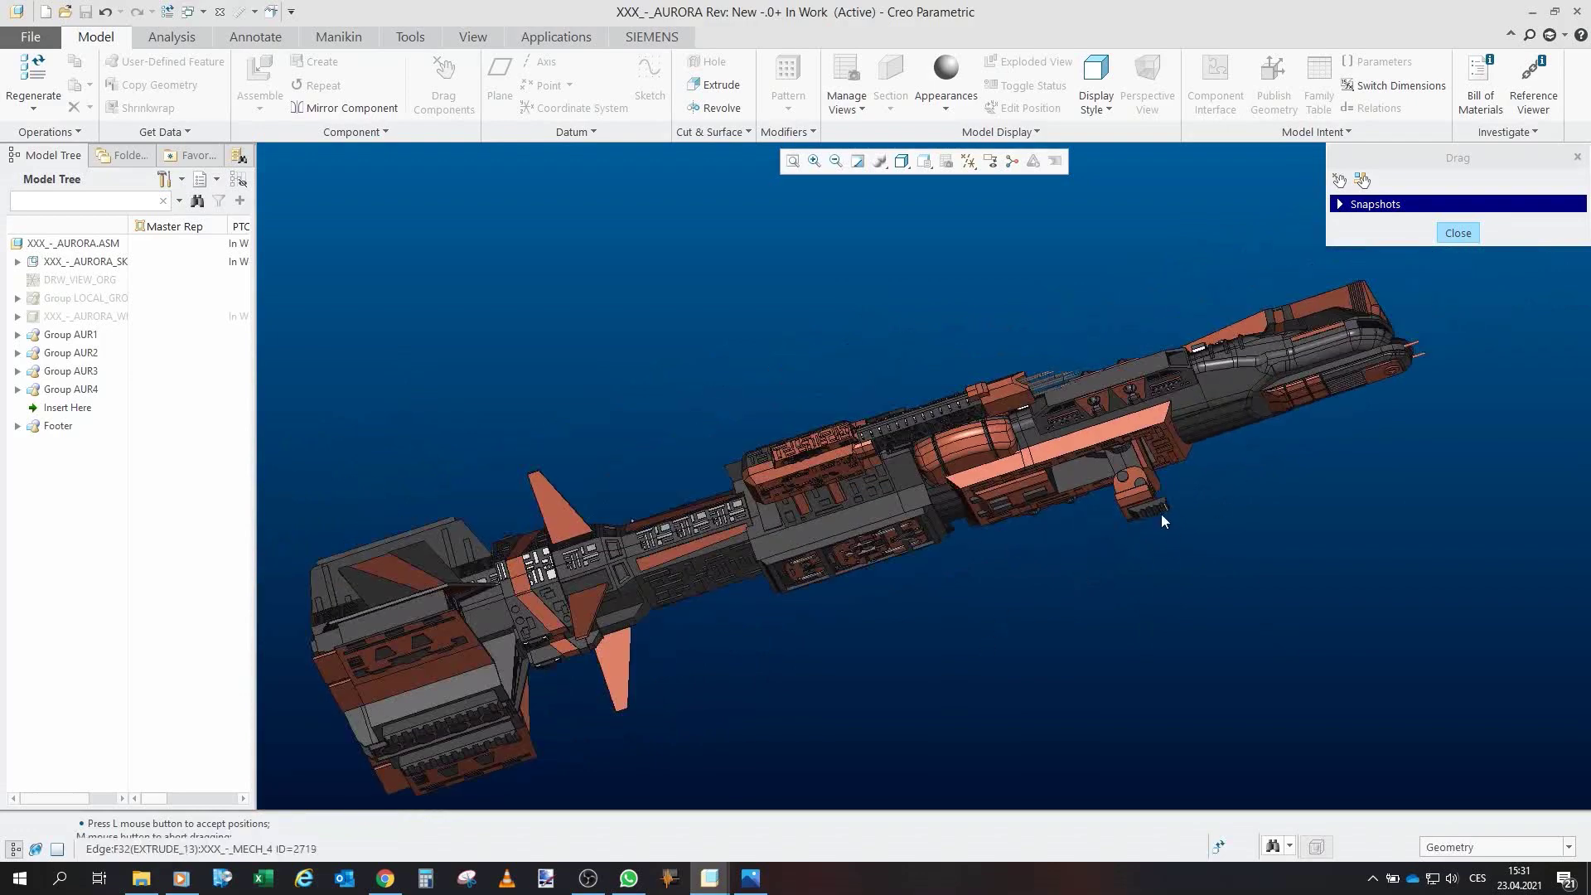
scroll(403, 743, down, 4)
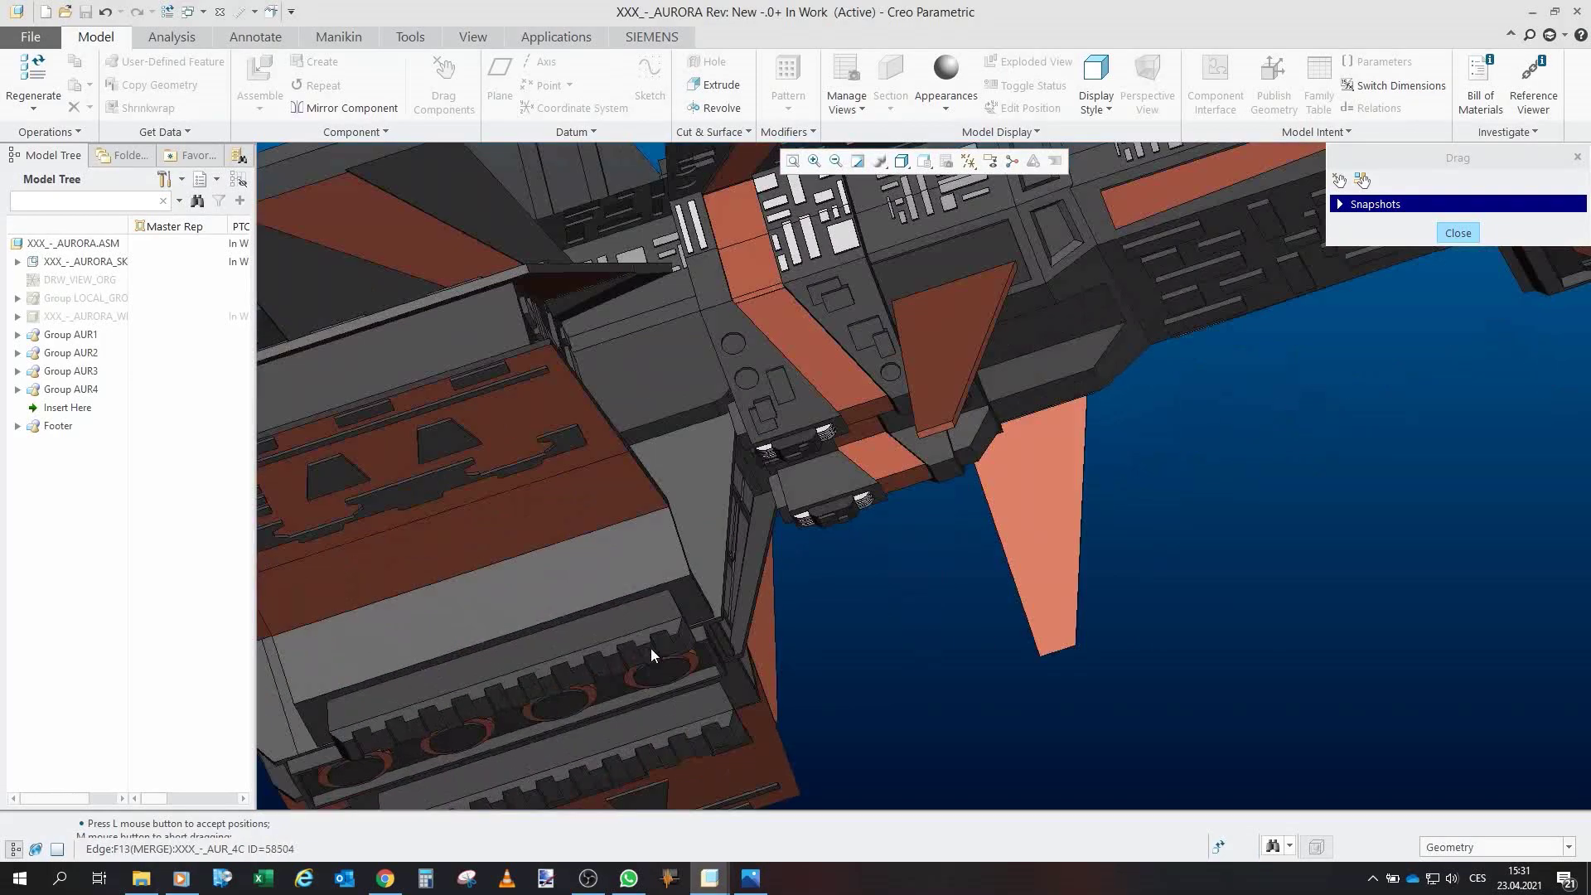
scroll(669, 718, up, 4)
mouse_move(668, 718)
middle_down()
mouse_move(675, 604)
mouse_move(655, 695)
middle_up()
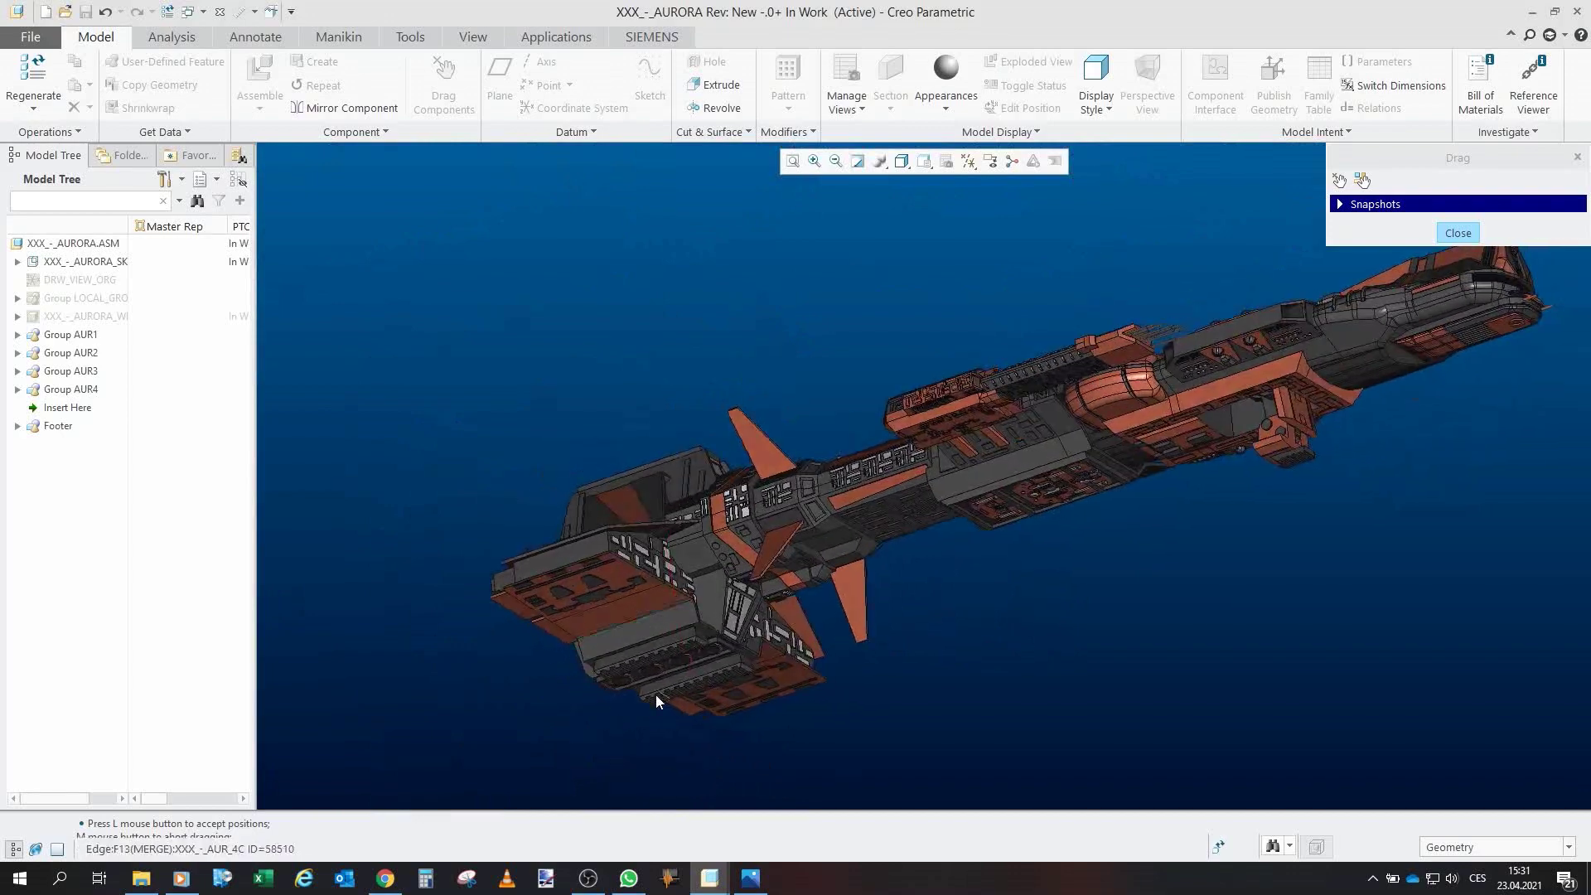
scroll(655, 694, down, 3)
middle_drag(670, 638, 672, 539)
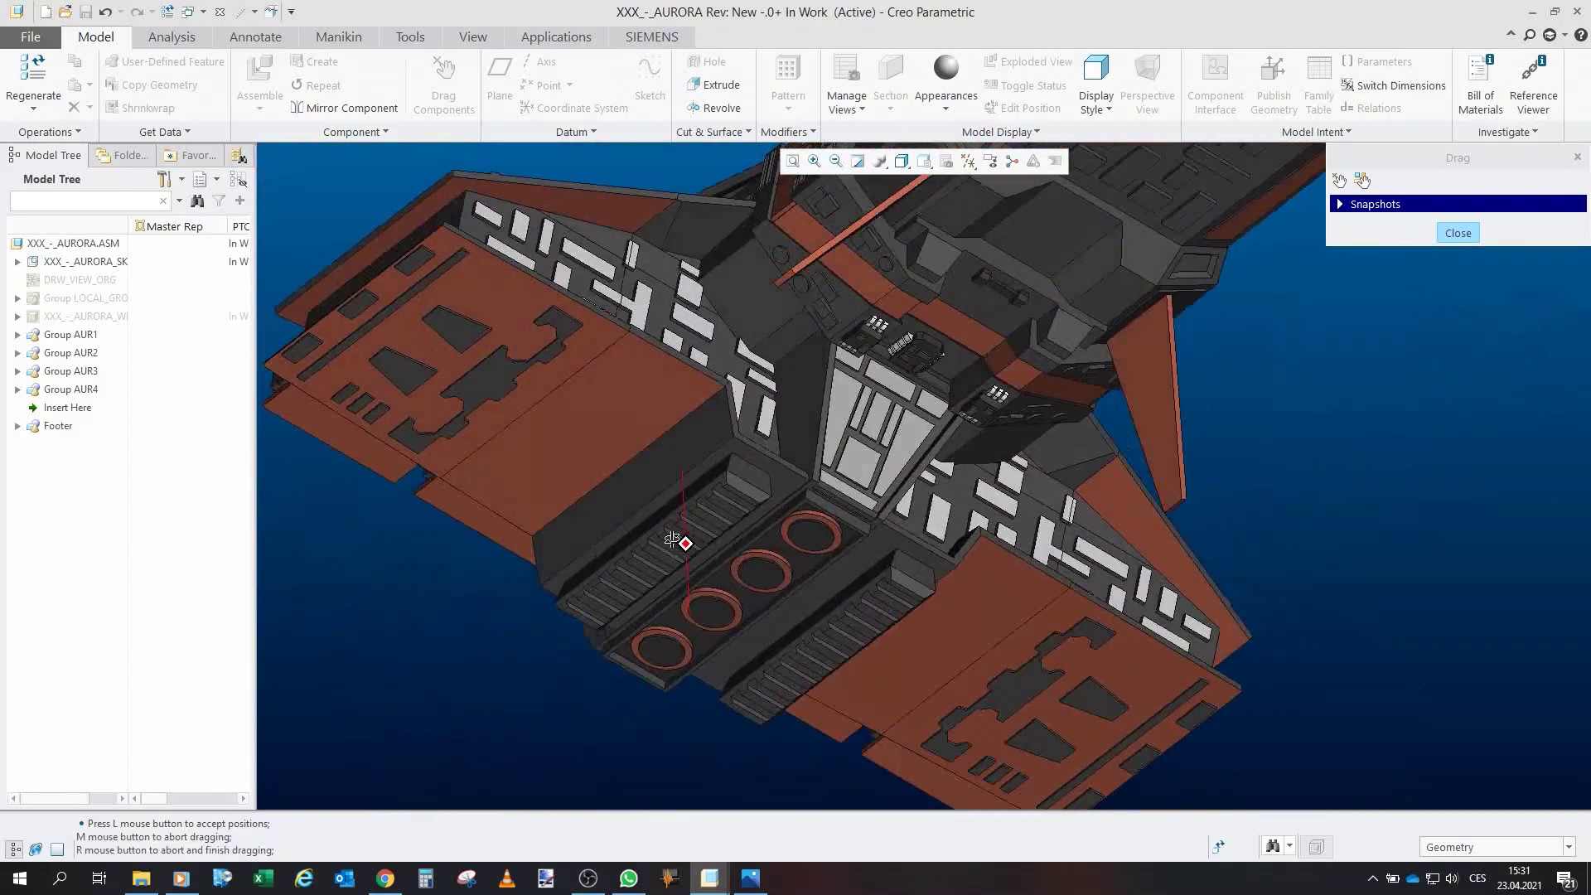
scroll(639, 400, up, 2)
Examine the ship from the bow and side with the mechanism deployed beneath the forward hull.
click(637, 420)
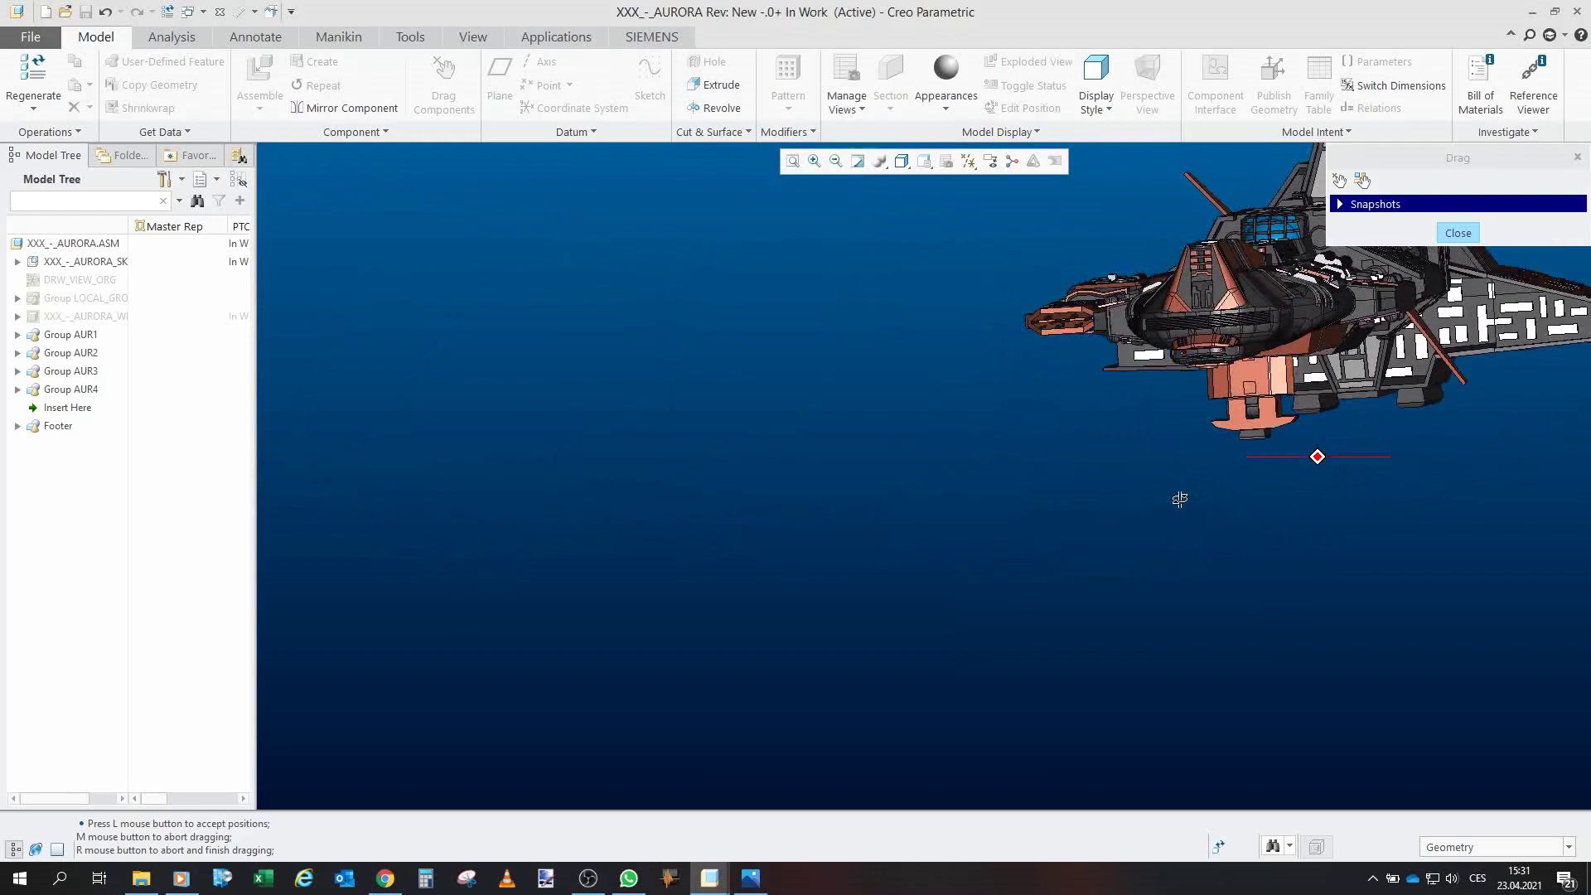
scroll(933, 621, up, 3)
scroll(1275, 413, down, 3)
middle_drag(862, 464, 1102, 489)
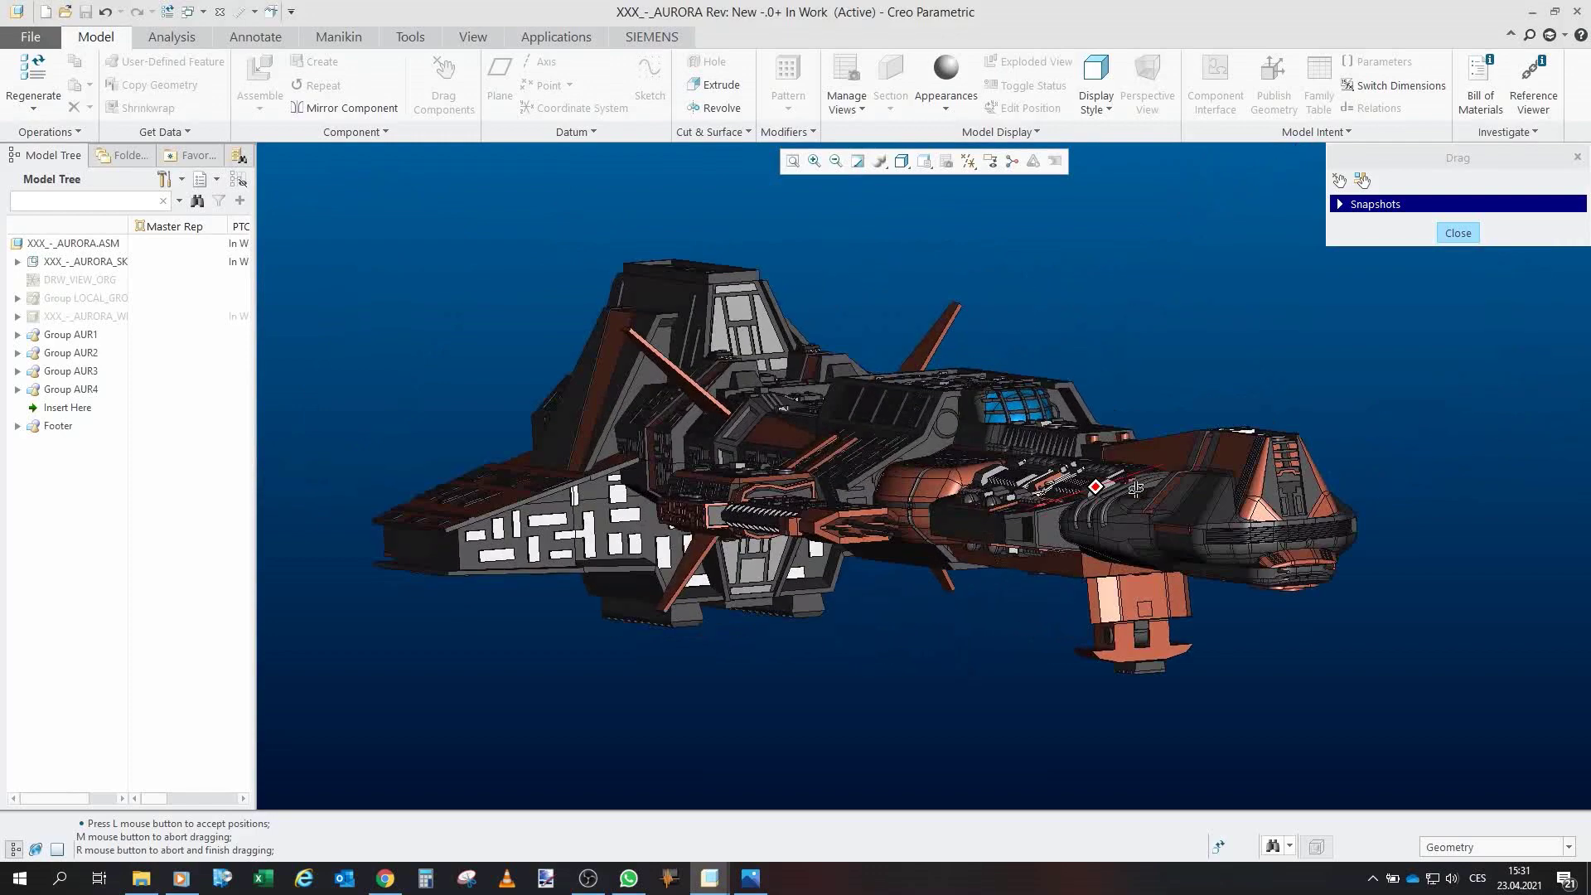
scroll(885, 479, up, 2)
scroll(972, 522, up, 4)
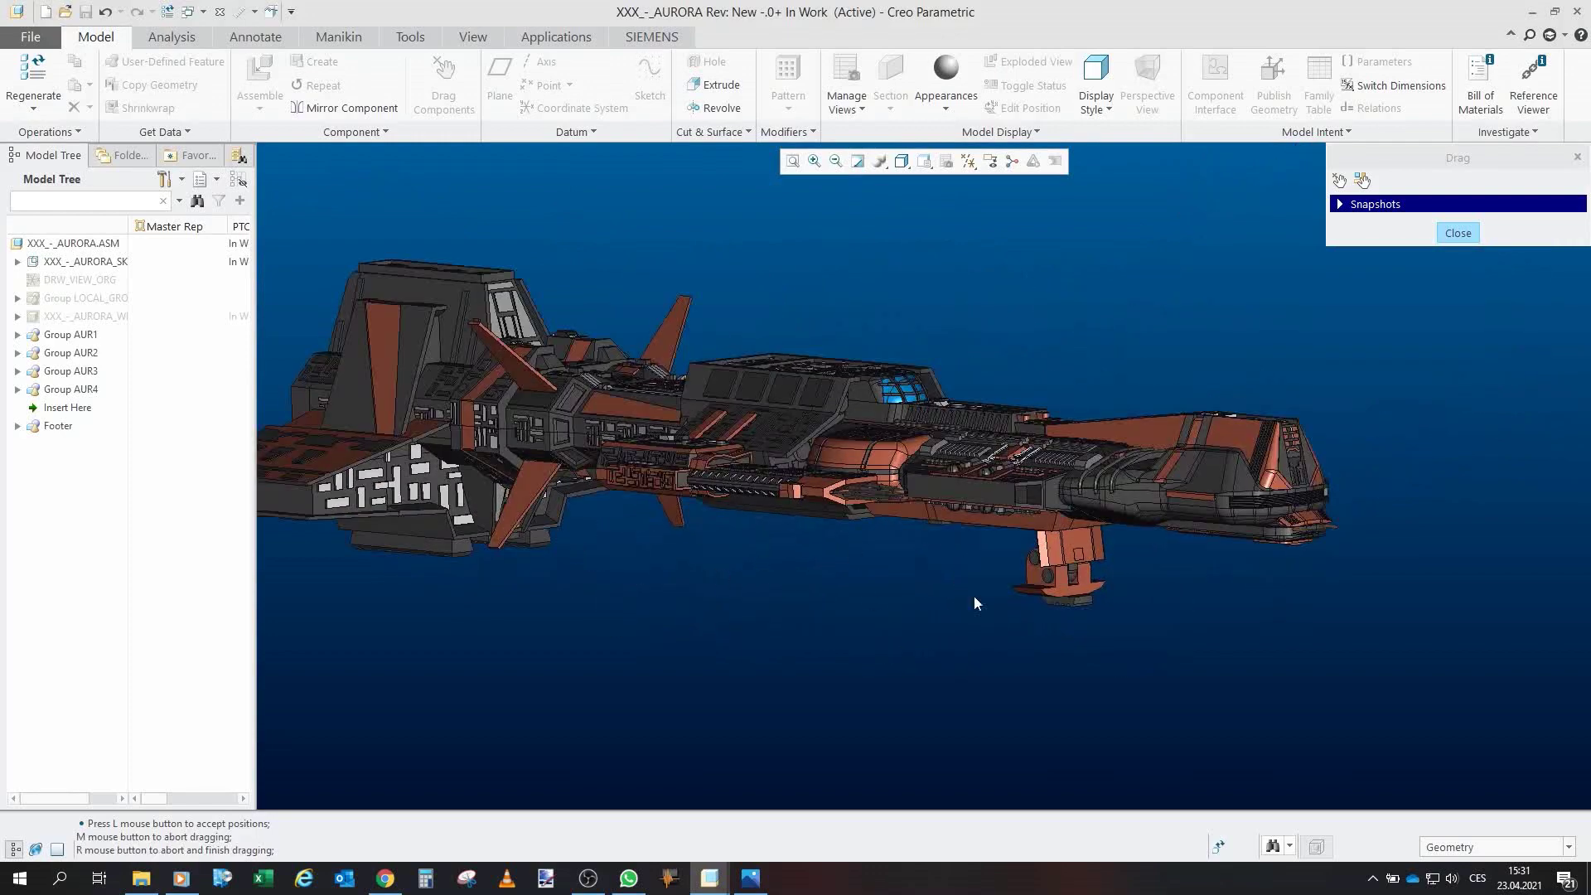
Use Drag Components to swing the deployed mechanism beneath the forward hull toward the stern.
click(1074, 605)
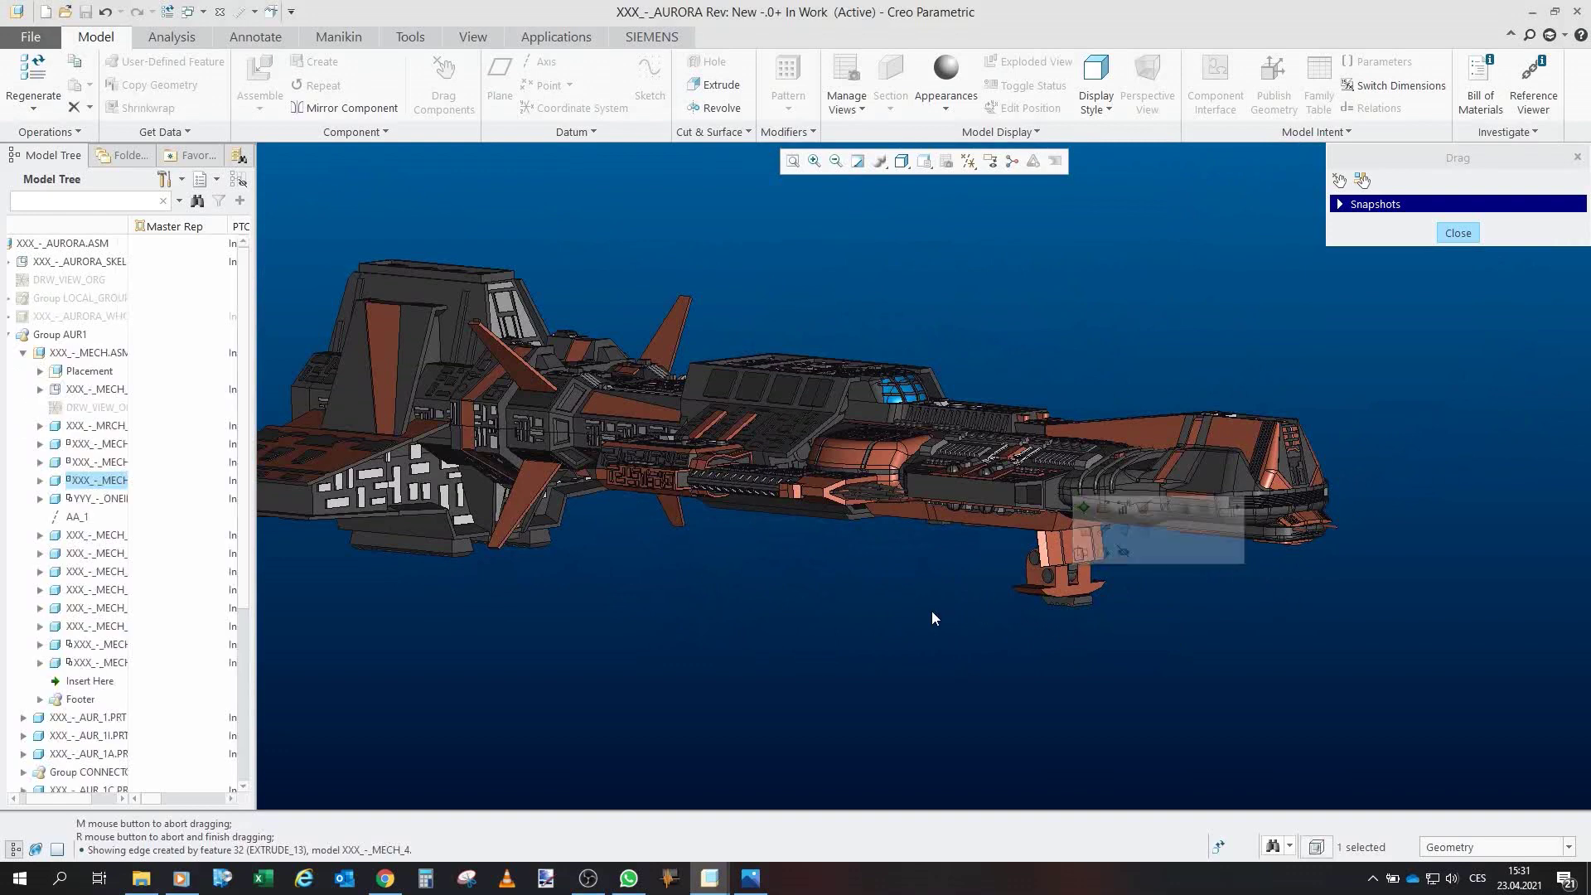
middle_drag(992, 569, 994, 563)
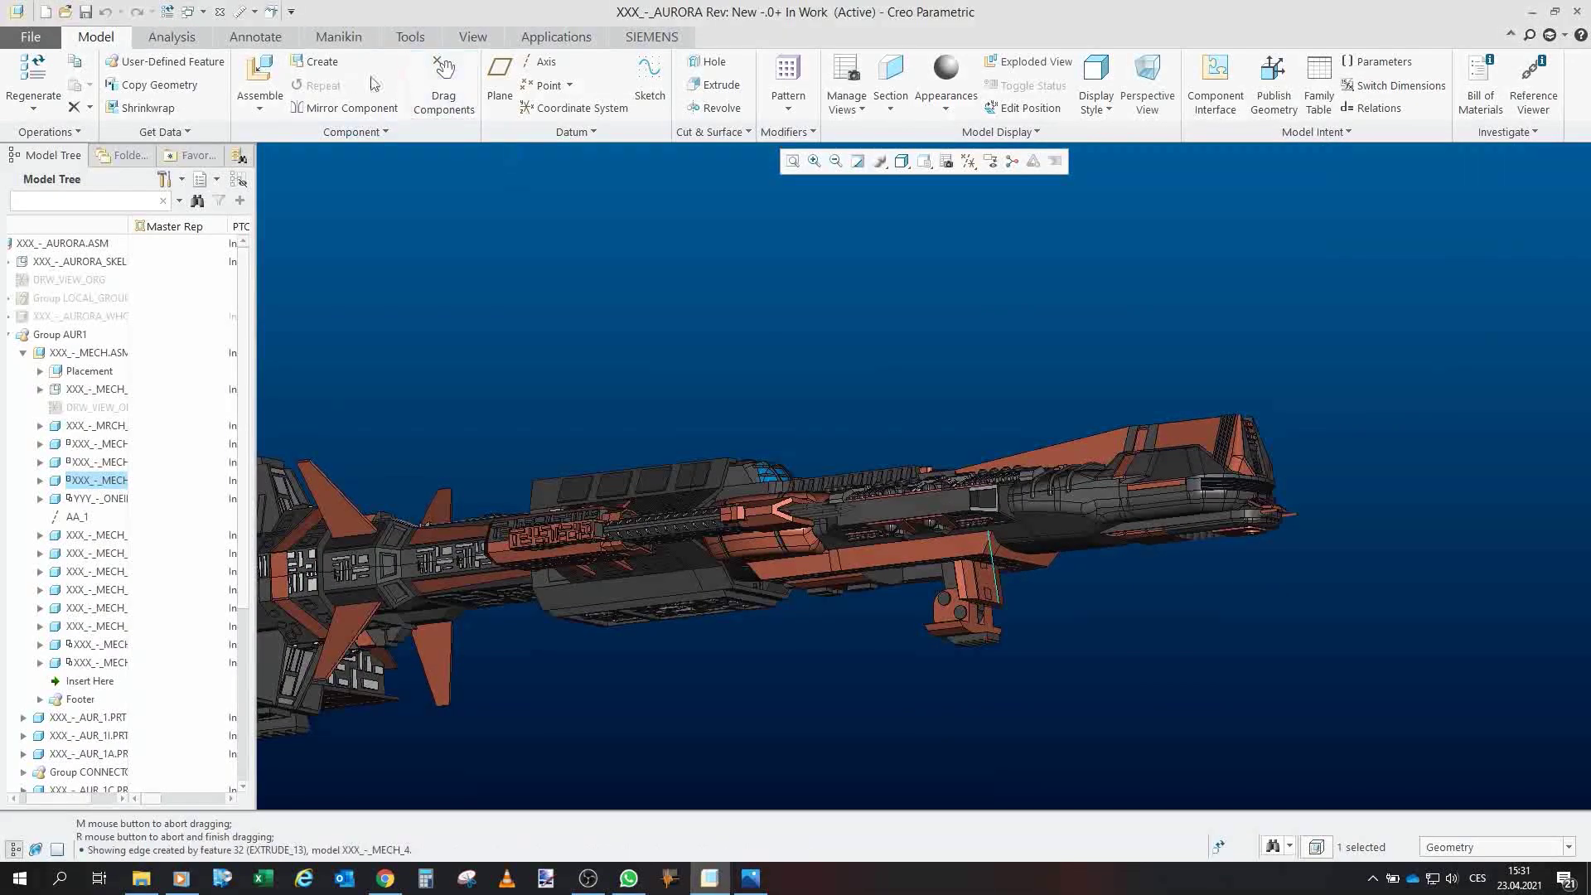
click(442, 81)
click(979, 648)
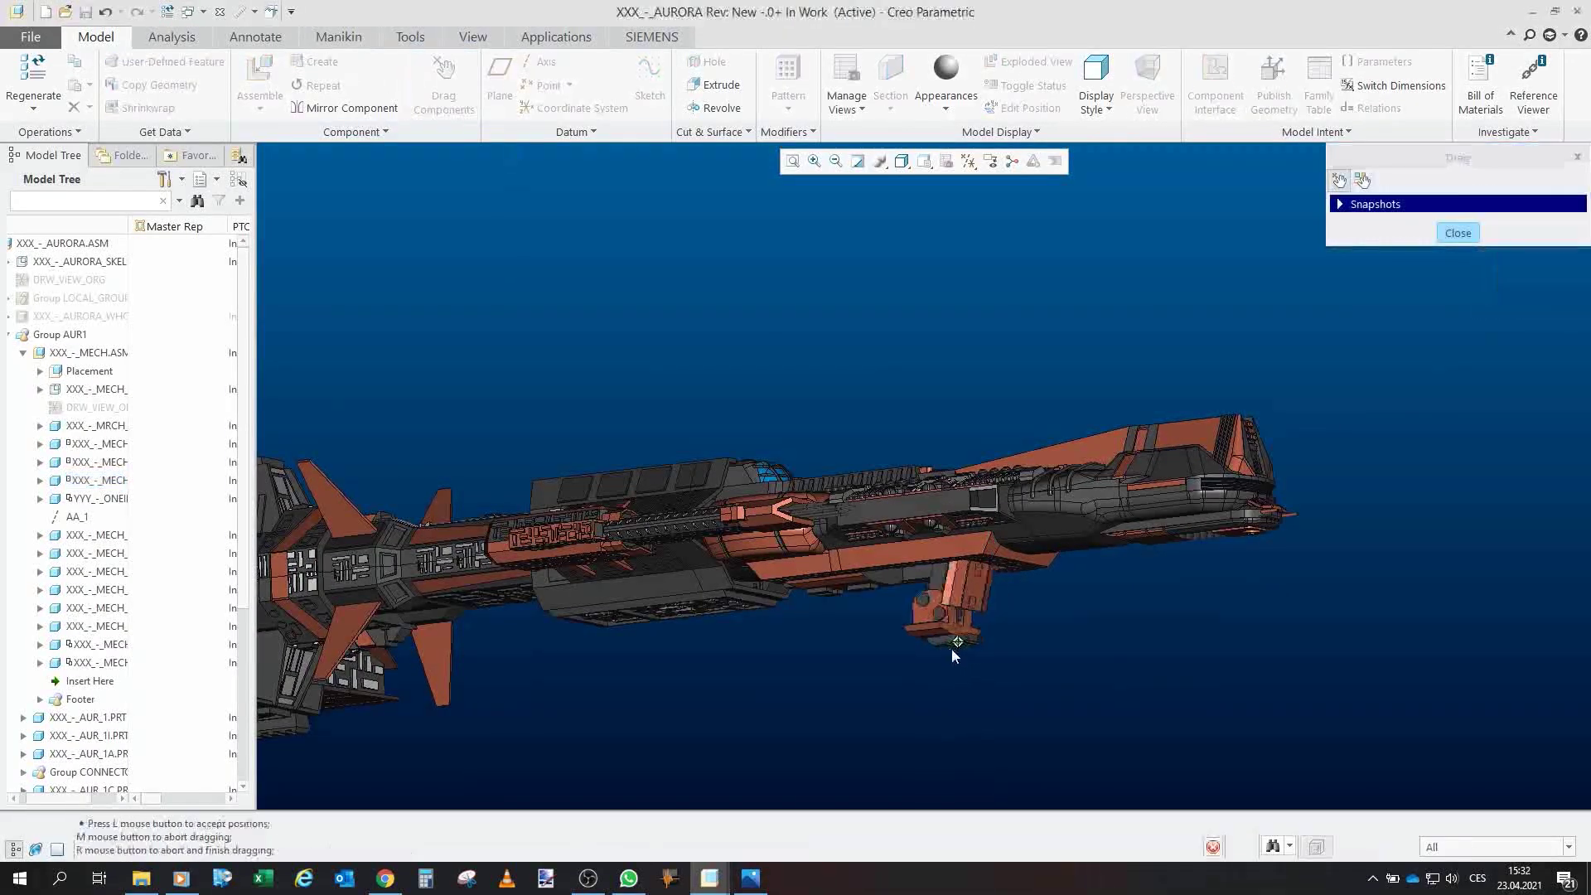
middle_click(865, 348)
Hide groups AUR1 to AUR4 and show only Group AUR1.
scroll(794, 617, down, 3)
middle_drag(894, 553, 908, 485)
mouse_move(1062, 575)
middle_down()
mouse_move(1056, 481)
mouse_move(1185, 474)
mouse_move(1201, 508)
mouse_move(1203, 422)
mouse_move(1091, 430)
mouse_move(1218, 435)
mouse_move(1209, 462)
mouse_move(978, 486)
mouse_move(958, 659)
mouse_move(1308, 516)
middle_up()
scroll(1209, 461, up, 2)
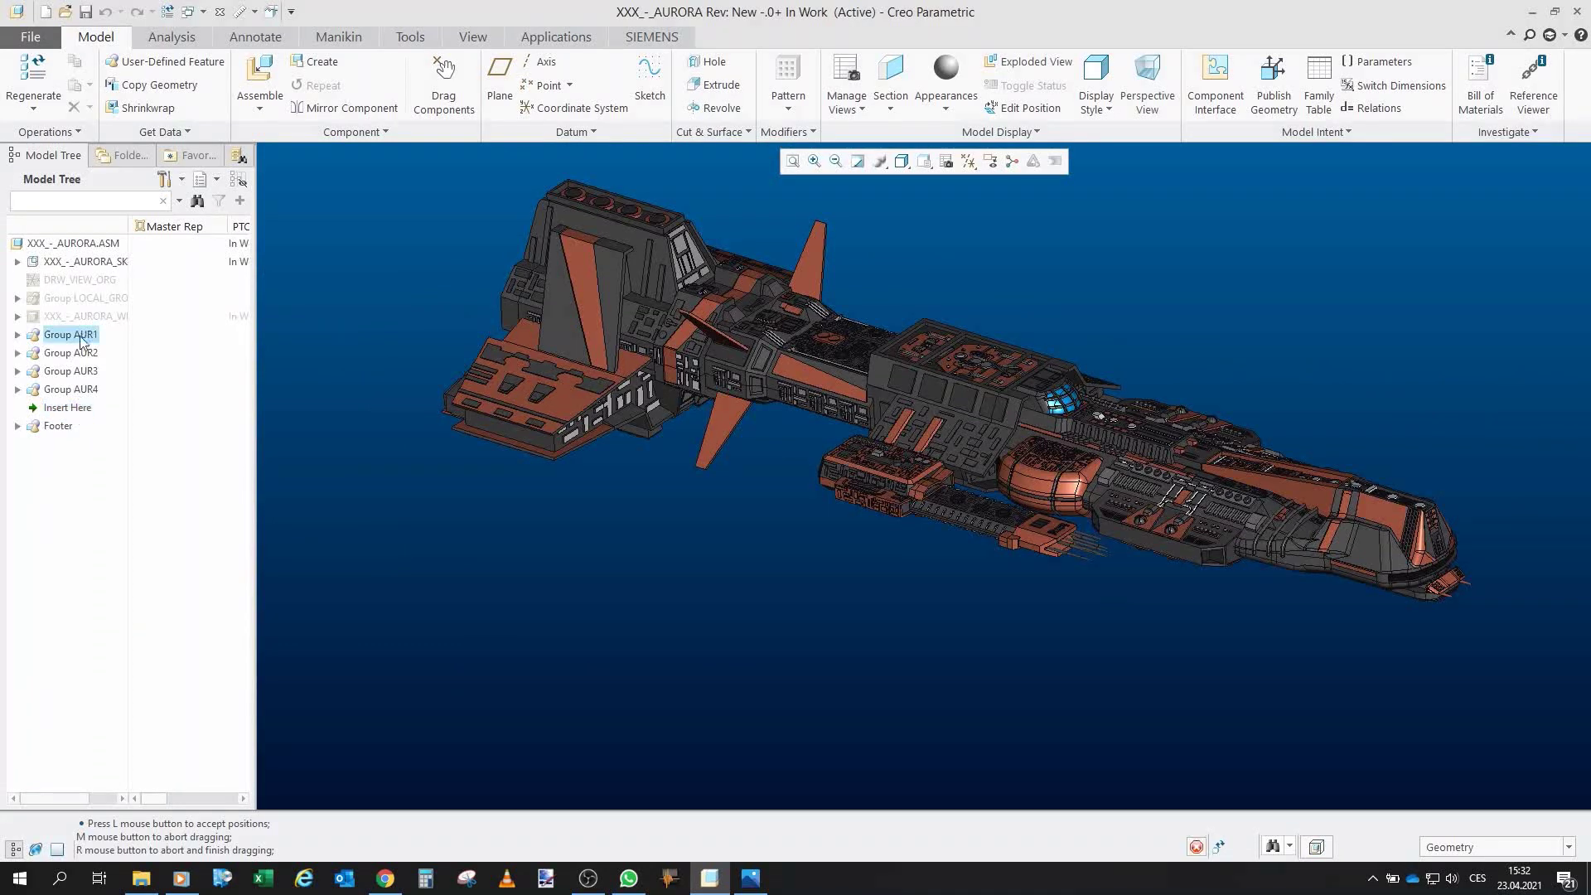
shift+click(70, 389)
click(104, 336)
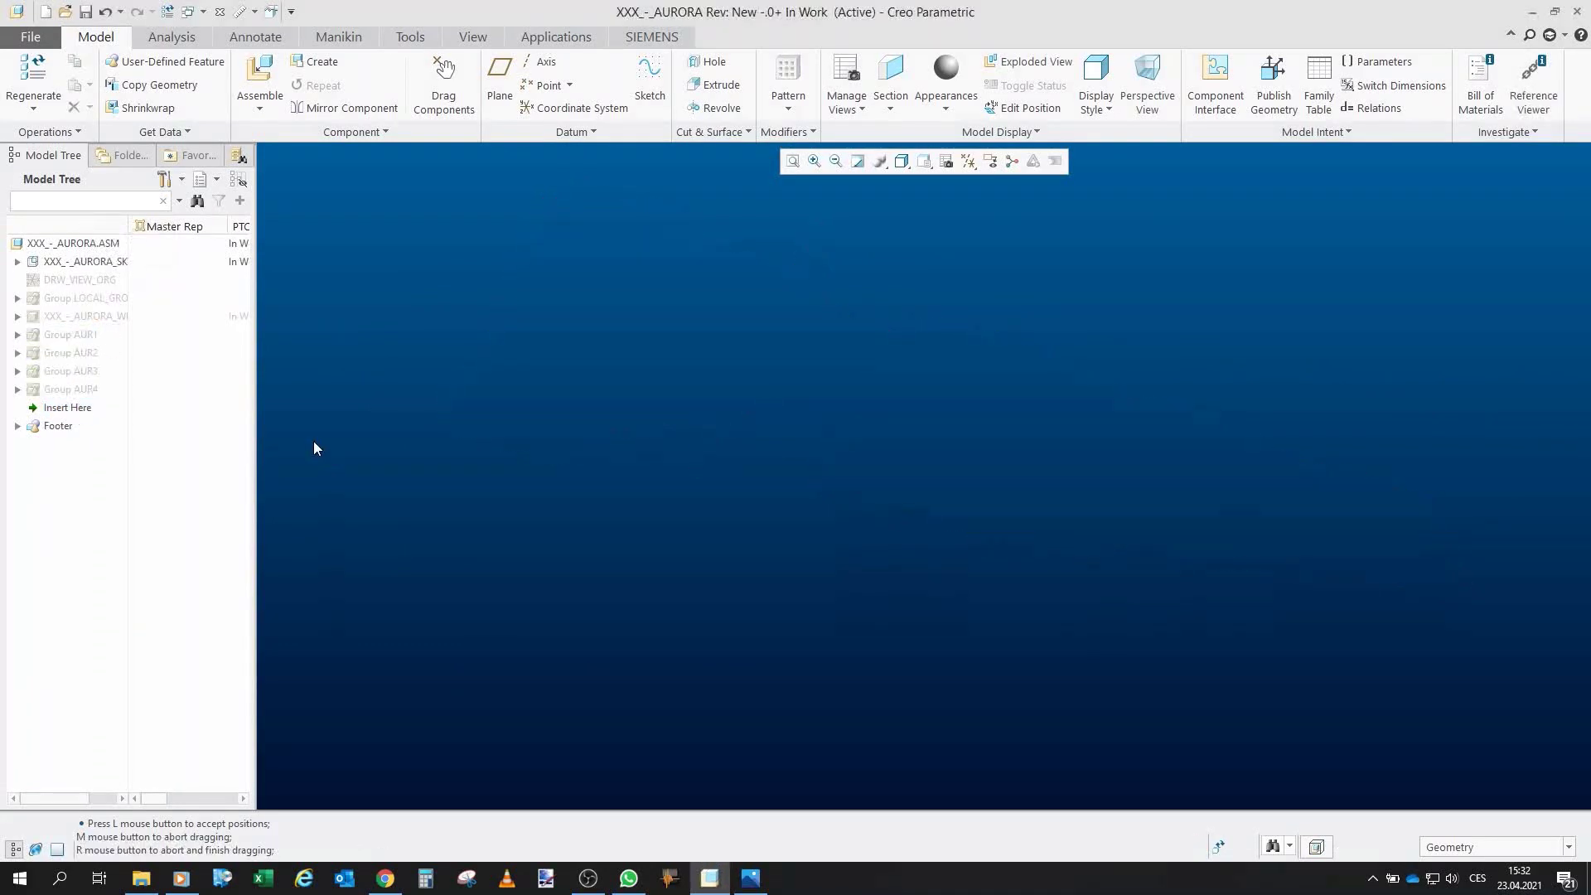
click(72, 336)
click(103, 286)
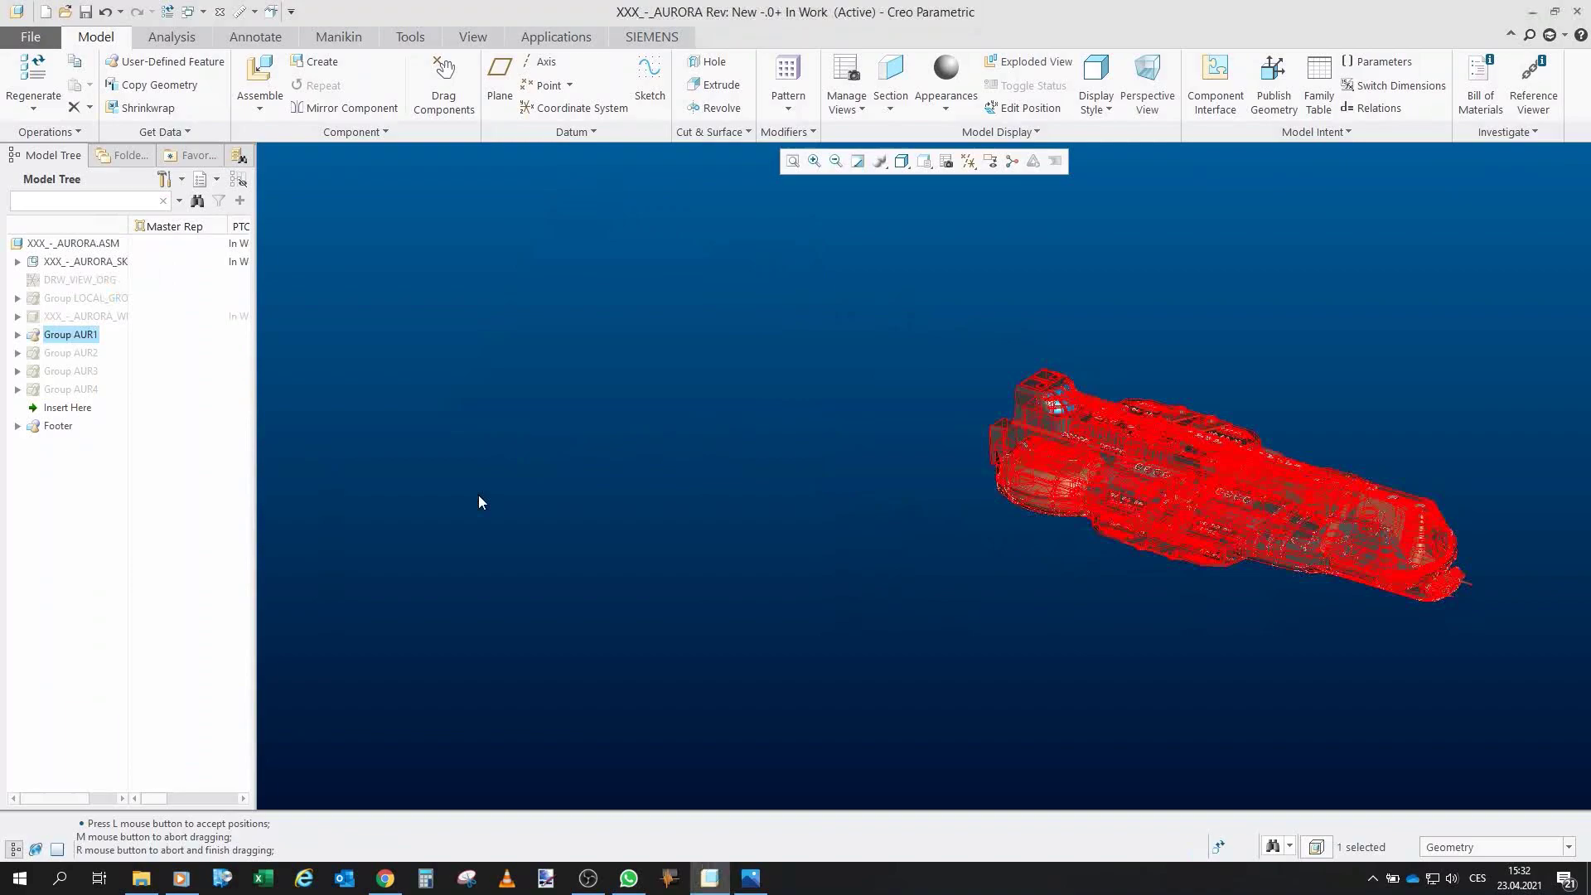
Examine the isolated forward hull section, including its orange side pod and upper deck details.
scroll(1231, 578, down, 5)
middle_drag(1018, 476, 1193, 468)
scroll(638, 415, down, 4)
mouse_move(657, 385)
middle_down()
mouse_move(586, 398)
mouse_move(663, 398)
mouse_move(678, 445)
mouse_move(570, 424)
middle_up()
scroll(573, 429, down, 3)
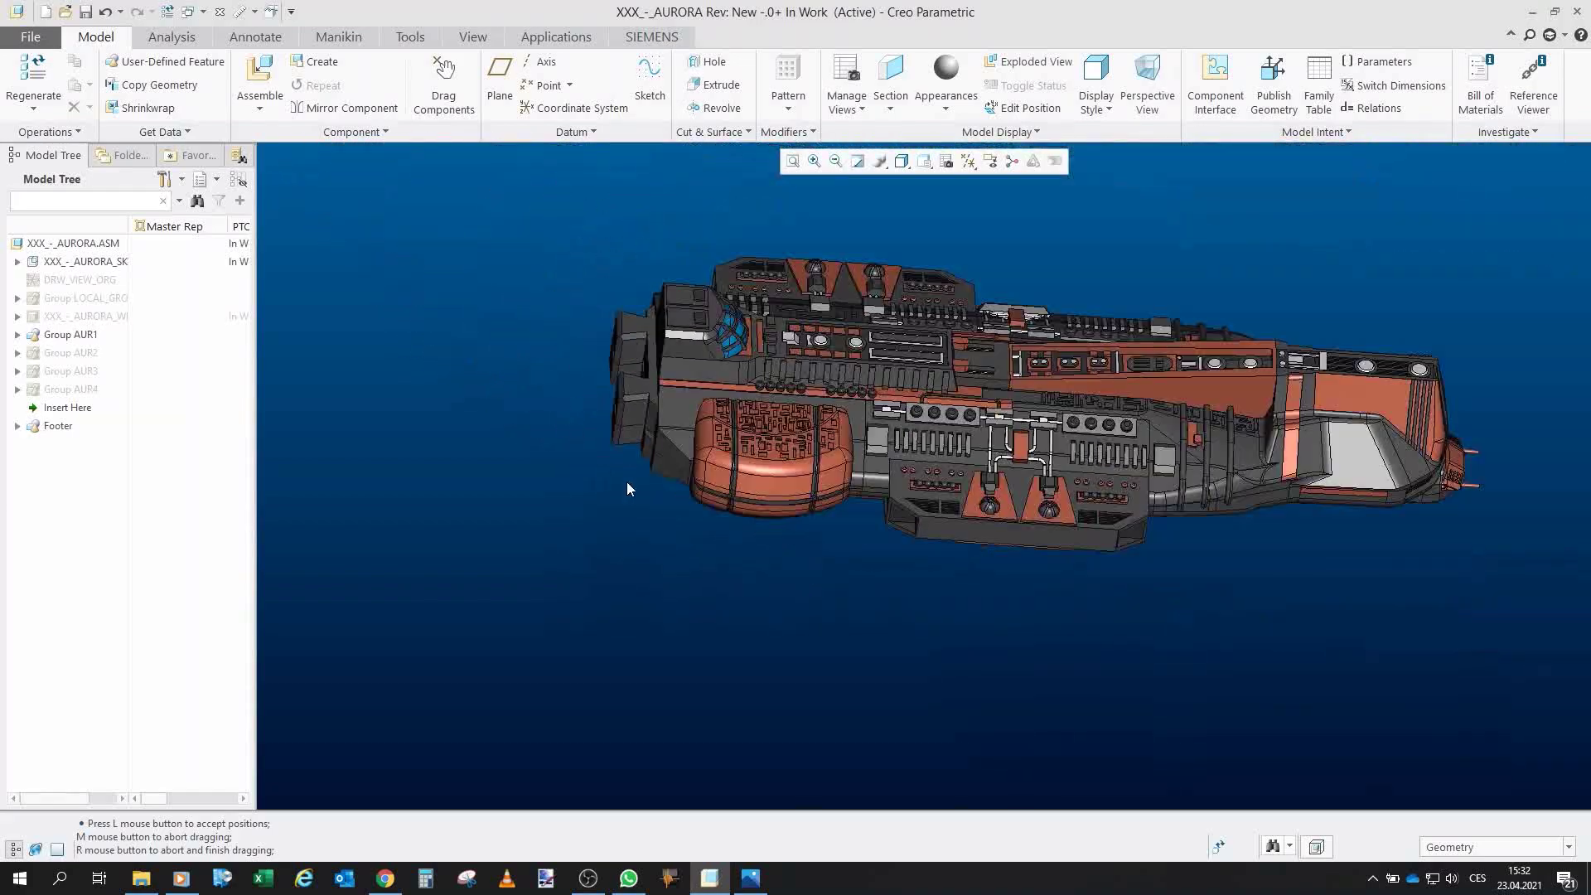
middle_drag(628, 488, 557, 470)
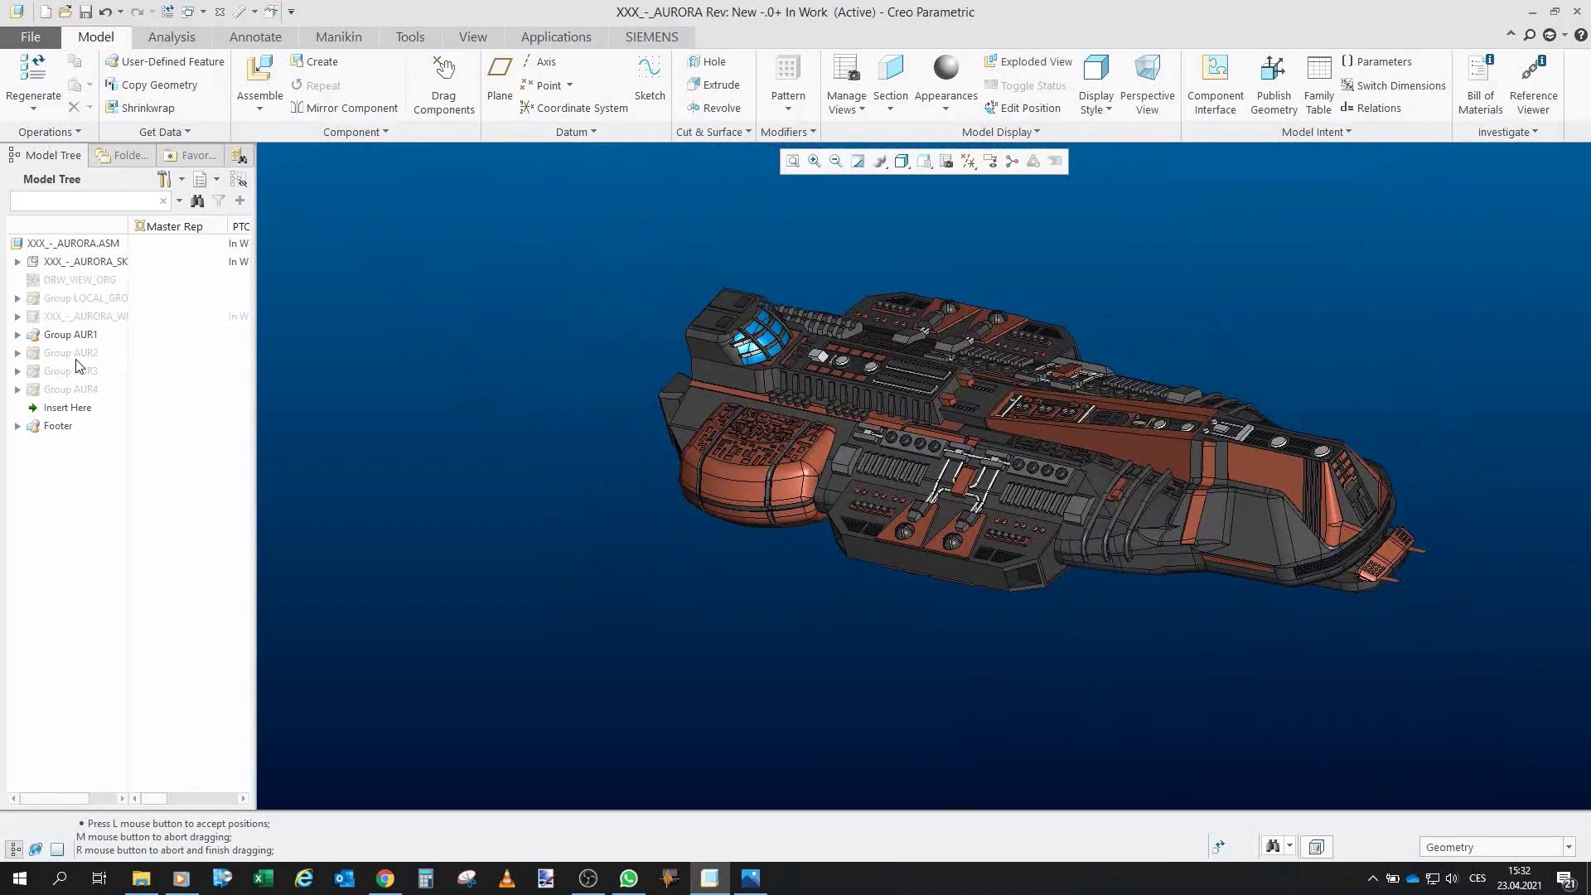
Hide Group AUR1 and show Group AUR2 to present the ship's middle section on its own.
click(89, 335)
click(119, 280)
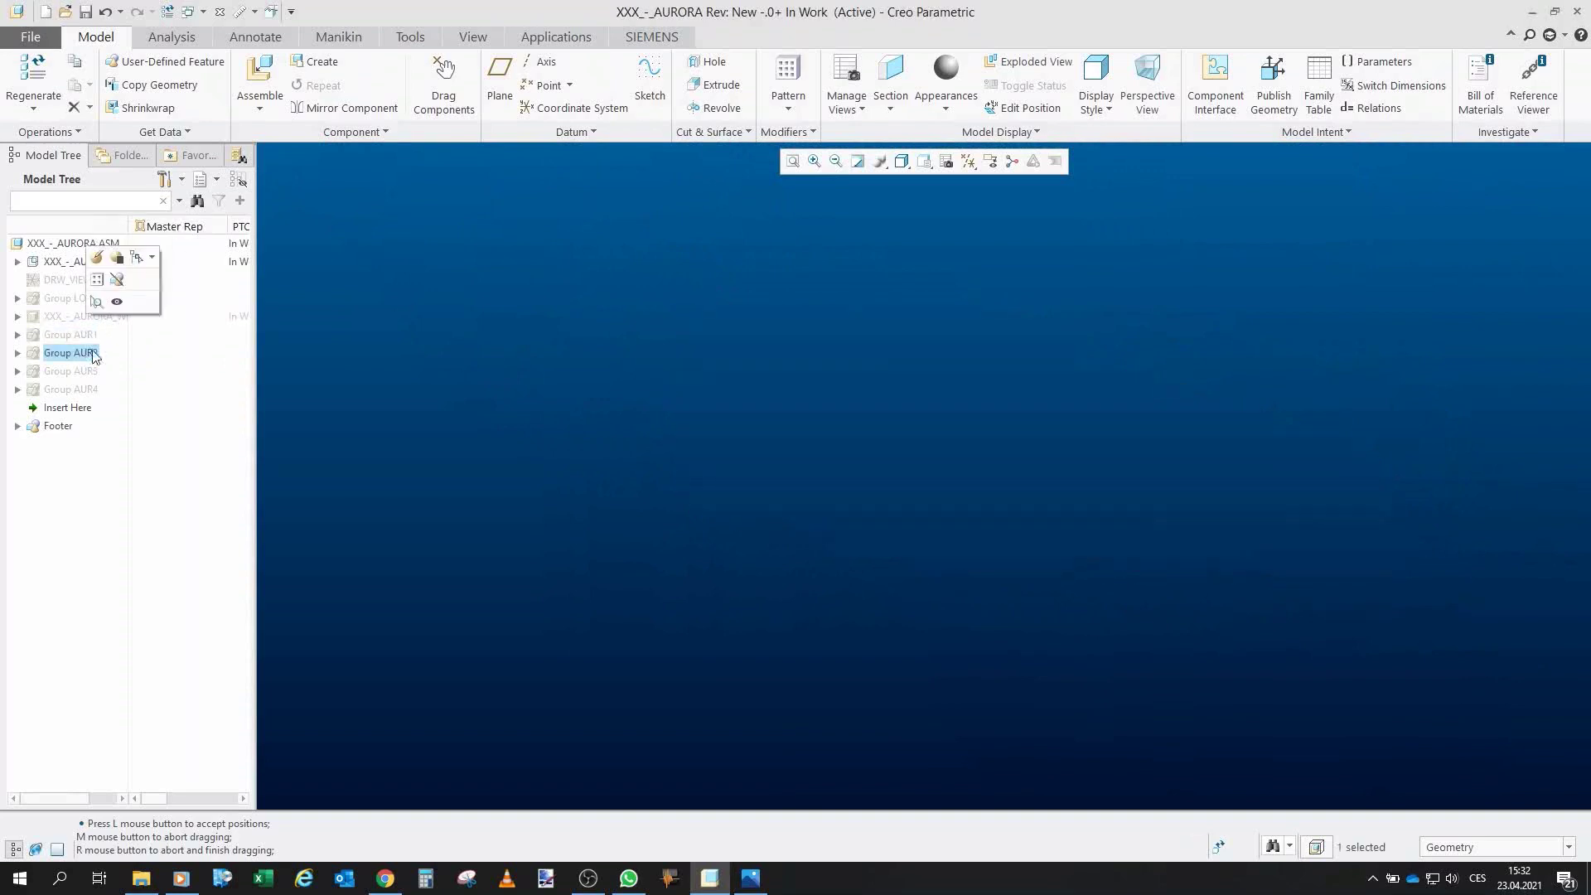
click(117, 304)
click(512, 579)
middle_drag(576, 373, 630, 357)
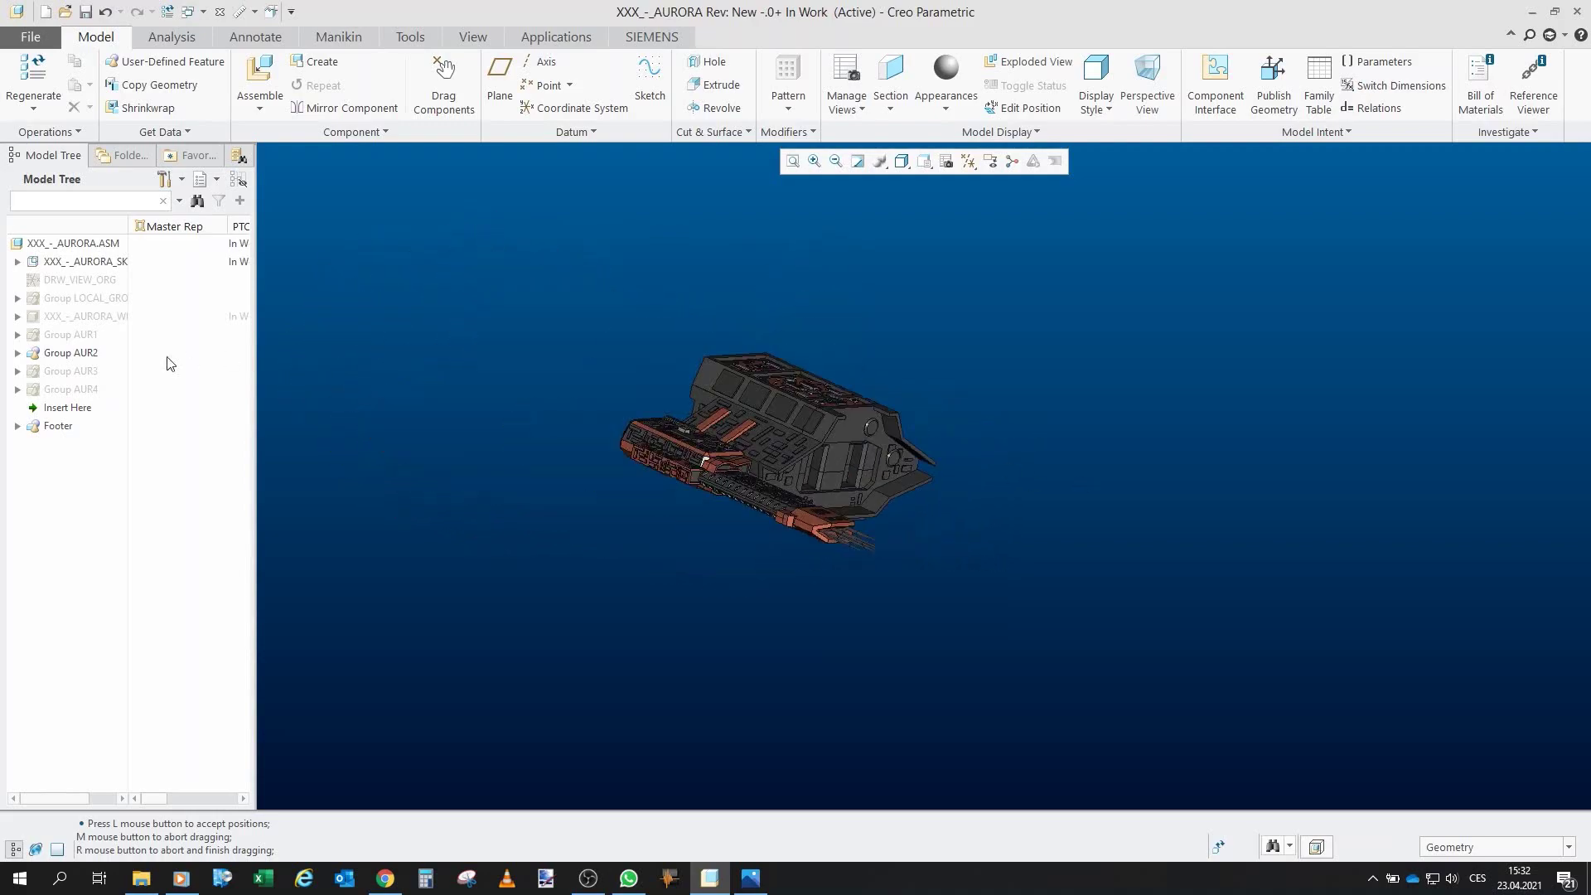
Hide Group AUR2 and show Group AUR3.
click(81, 356)
click(111, 301)
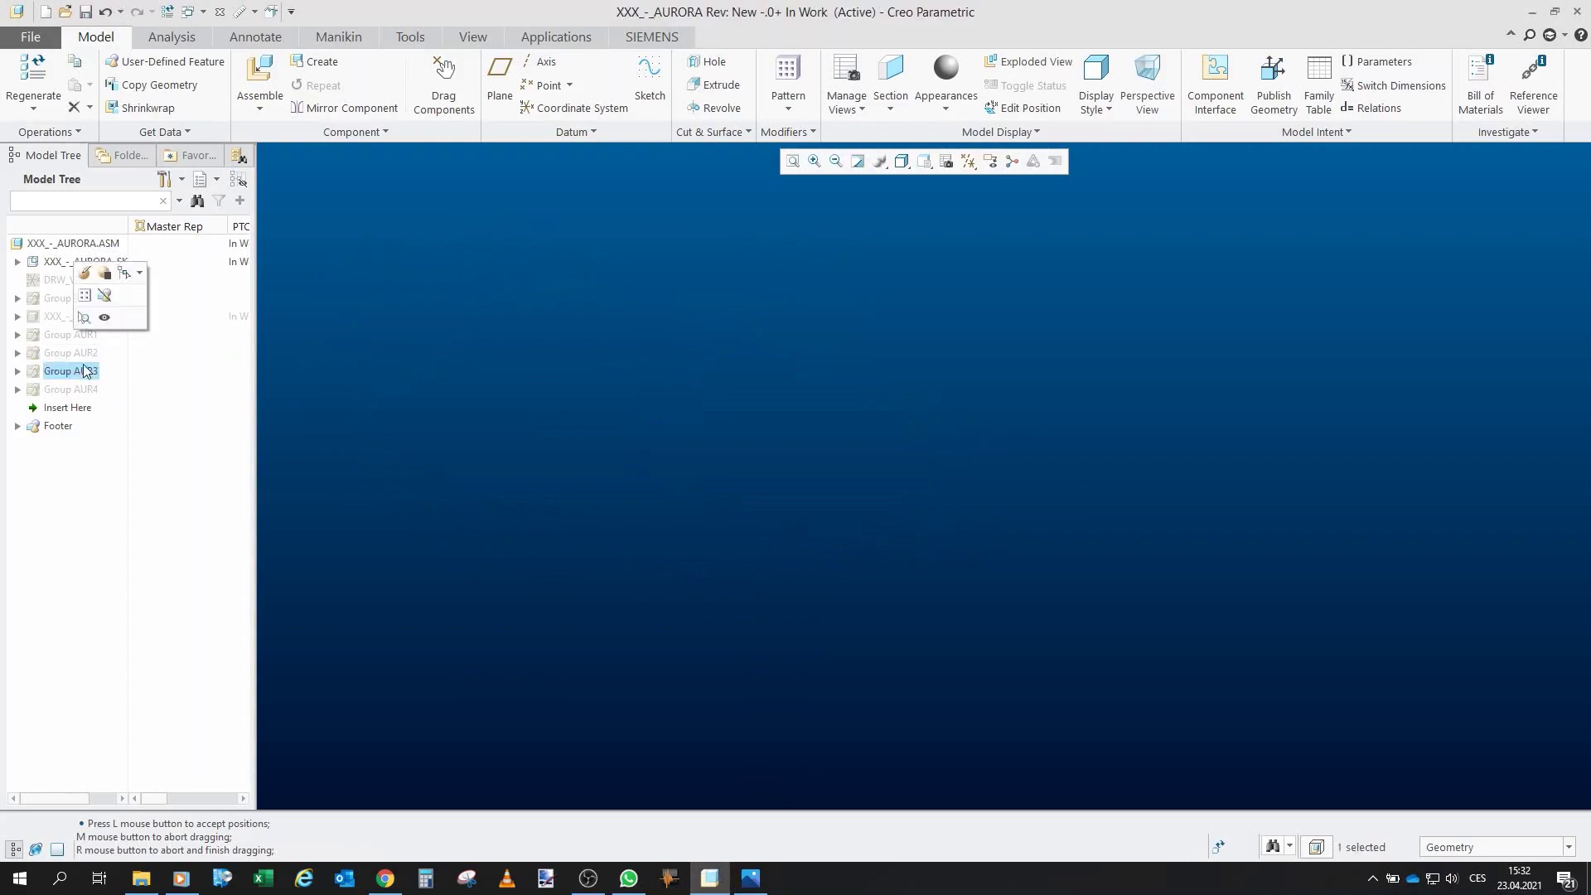
click(104, 317)
click(457, 459)
Examine the isolated finned section, including its rear connection opening and forward connector block.
scroll(510, 354, down, 4)
middle_drag(514, 354, 672, 352)
scroll(810, 572, up, 3)
scroll(697, 316, down, 2)
middle_drag(769, 462, 844, 465)
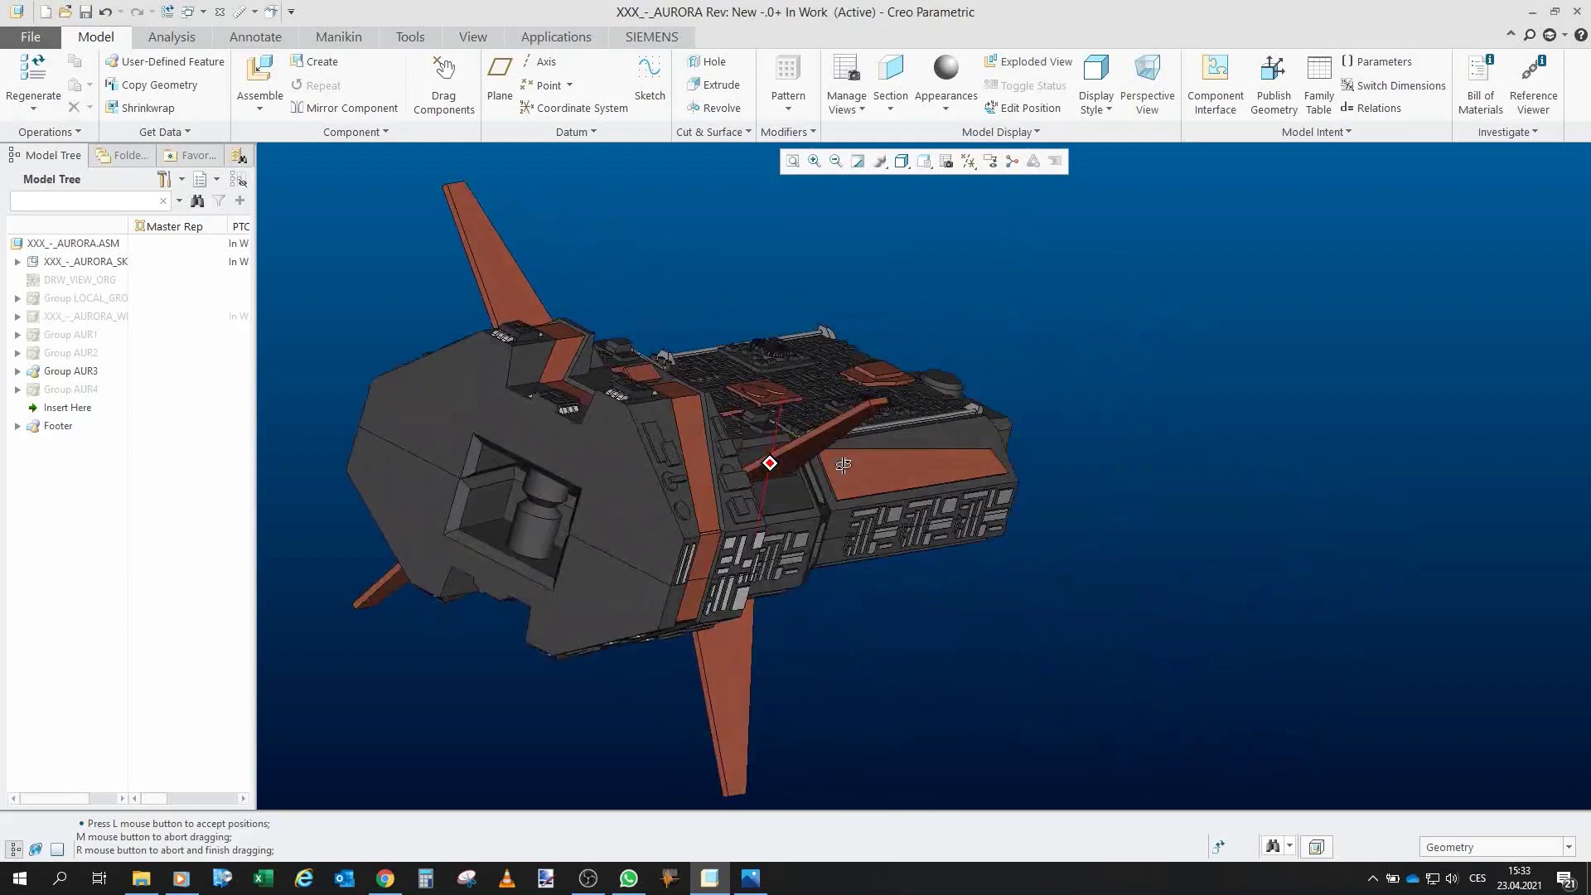
scroll(1102, 352, up, 2)
middle_drag(658, 489, 173, 412)
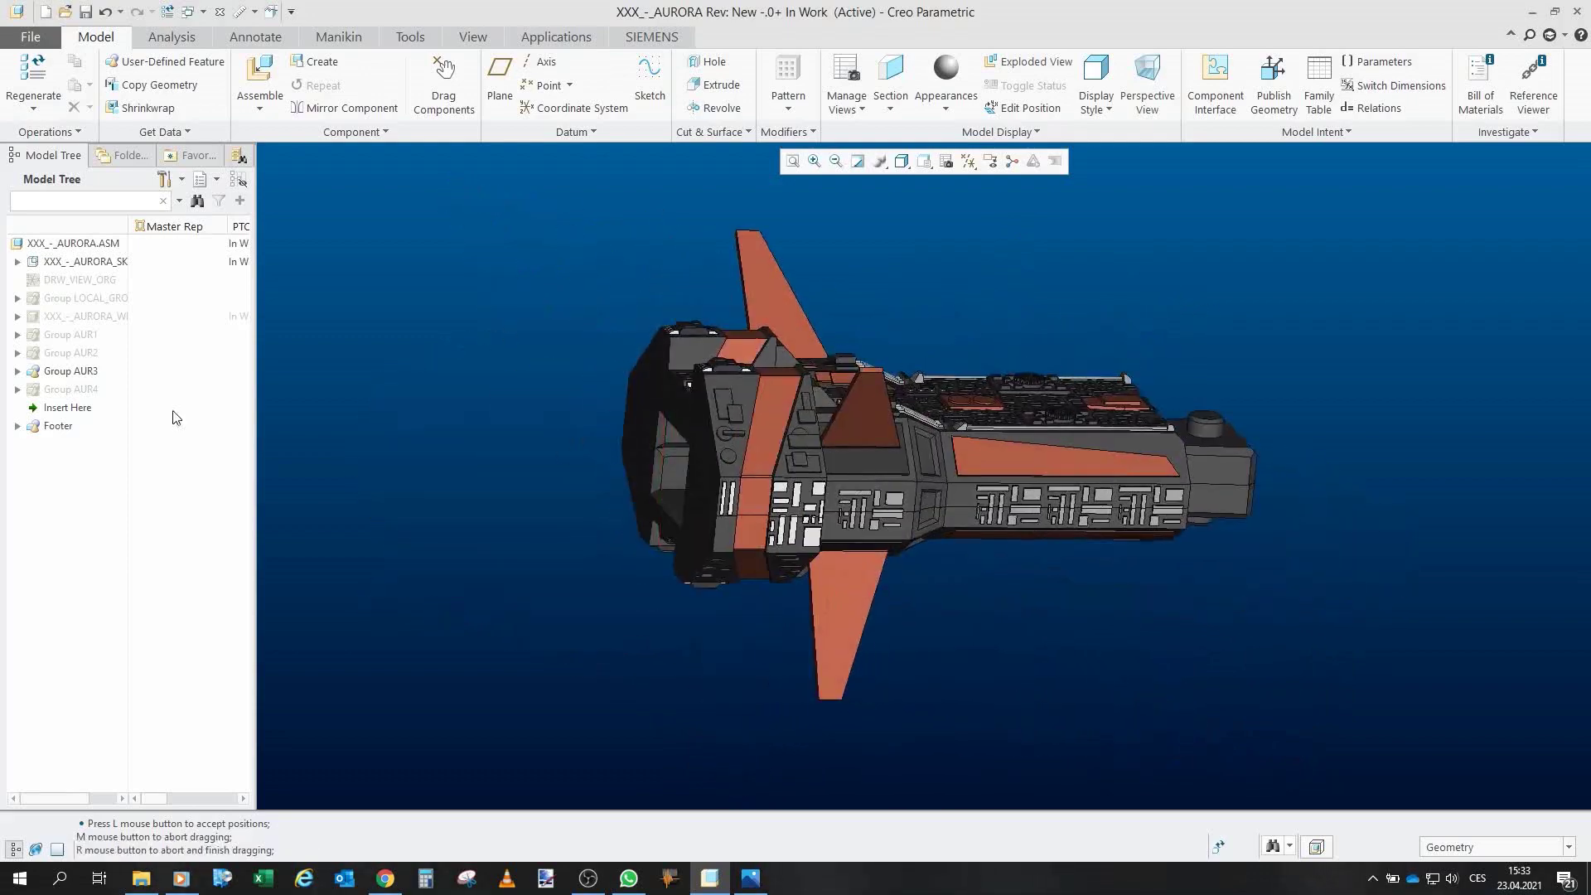
Hide Group AUR3 and show Group AUR4.
click(62, 372)
click(90, 318)
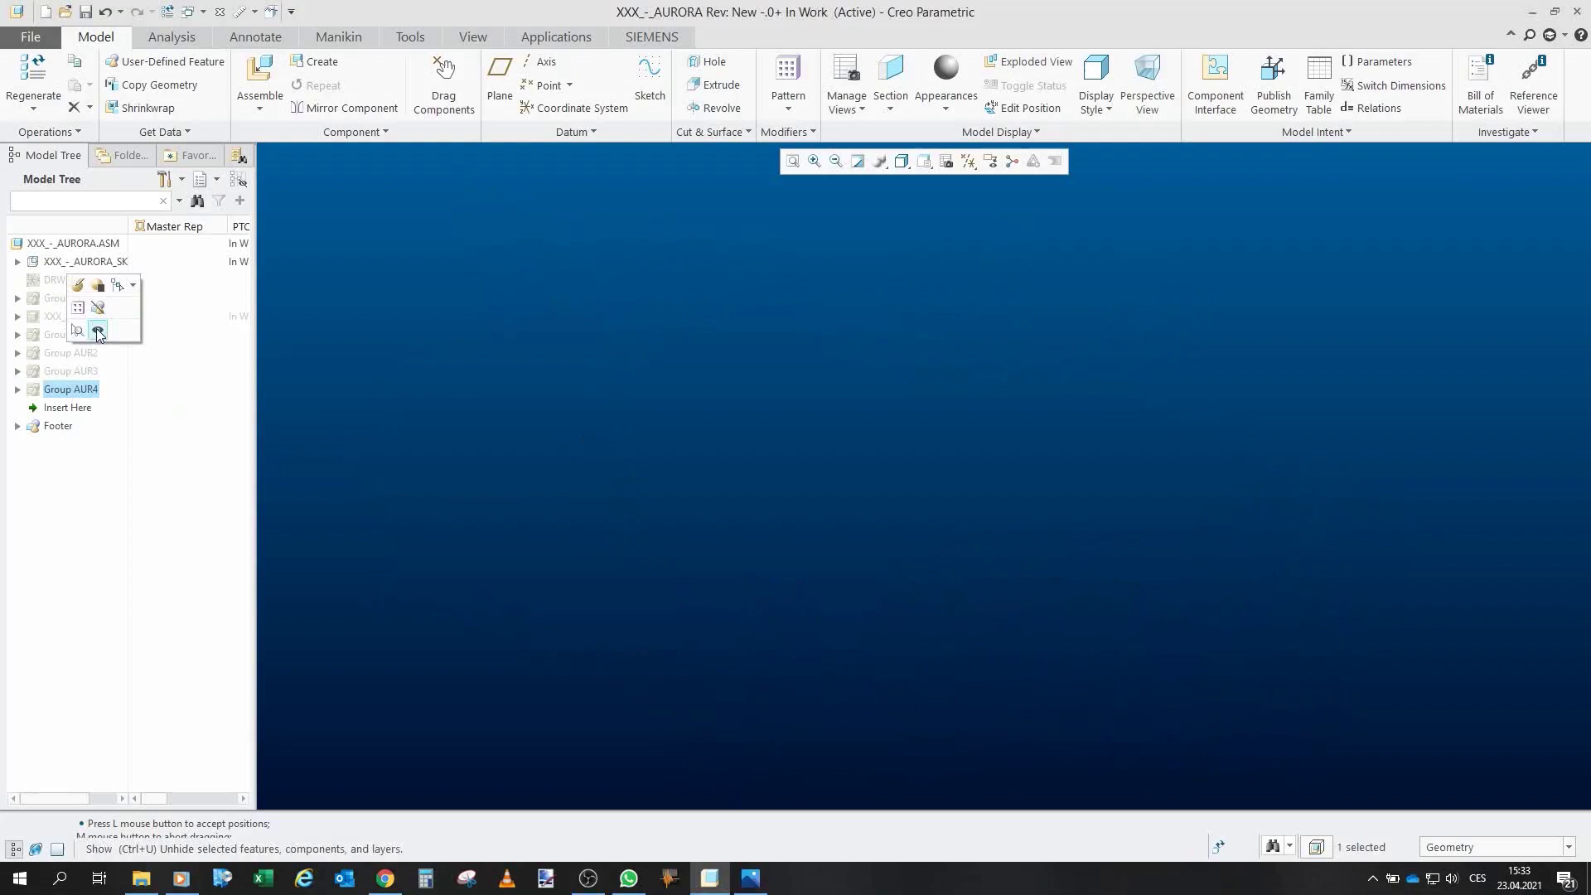
click(97, 329)
scroll(1043, 500, up, 2)
click(818, 460)
Inspect the isolated engine section and its protruding connector block with the round hole.
scroll(555, 486, down, 2)
middle_drag(555, 486, 473, 487)
scroll(799, 464, up, 2)
scroll(799, 465, down, 4)
middle_drag(788, 473, 838, 481)
scroll(753, 441, down, 2)
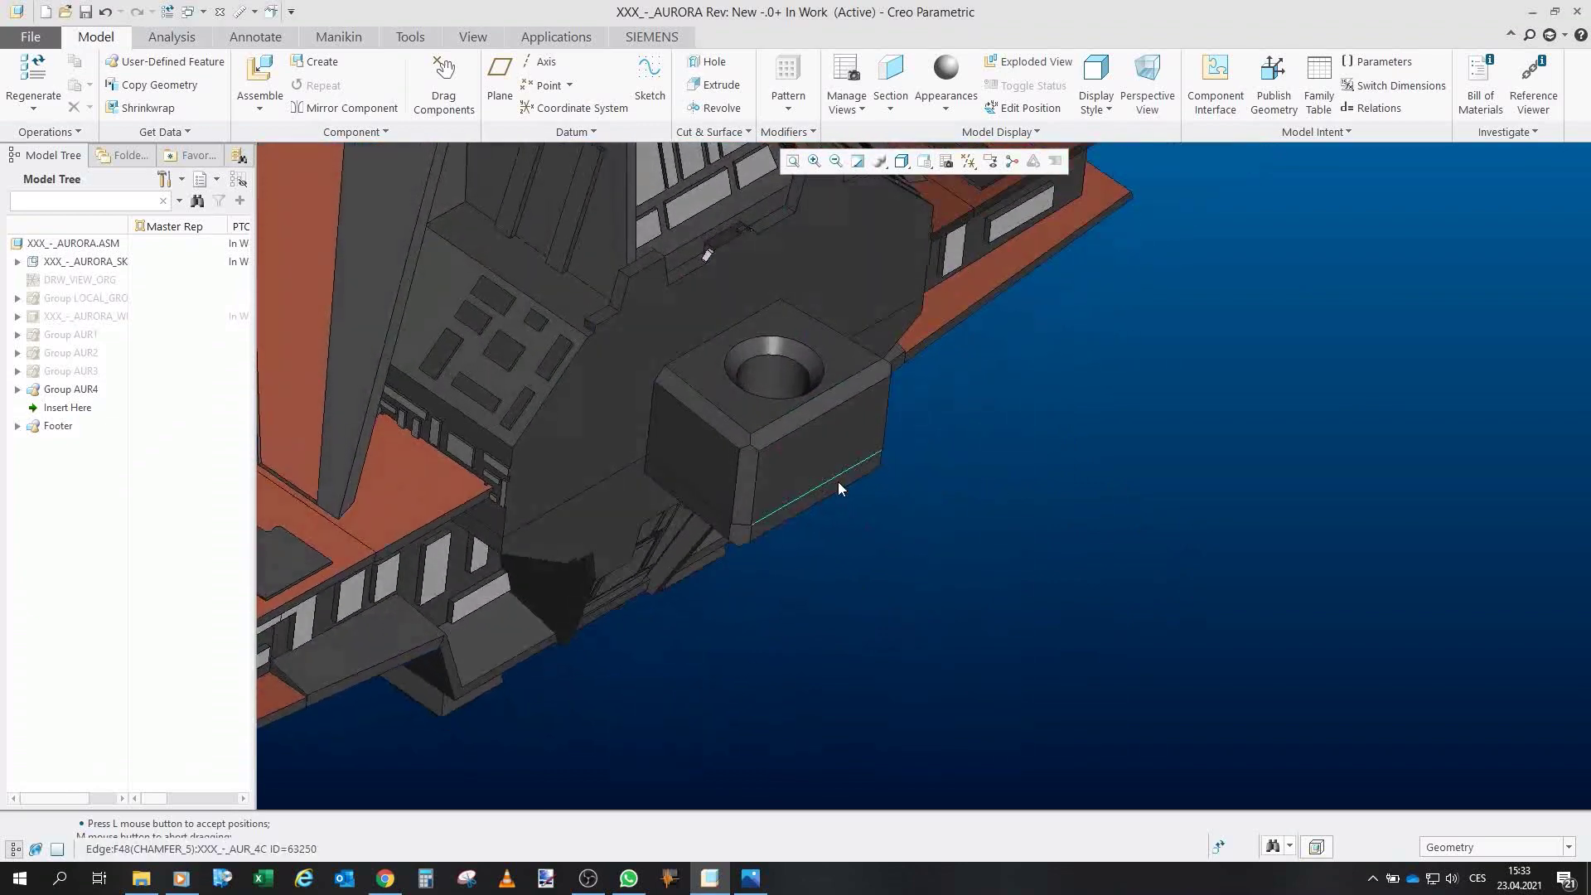
scroll(837, 491, up, 2)
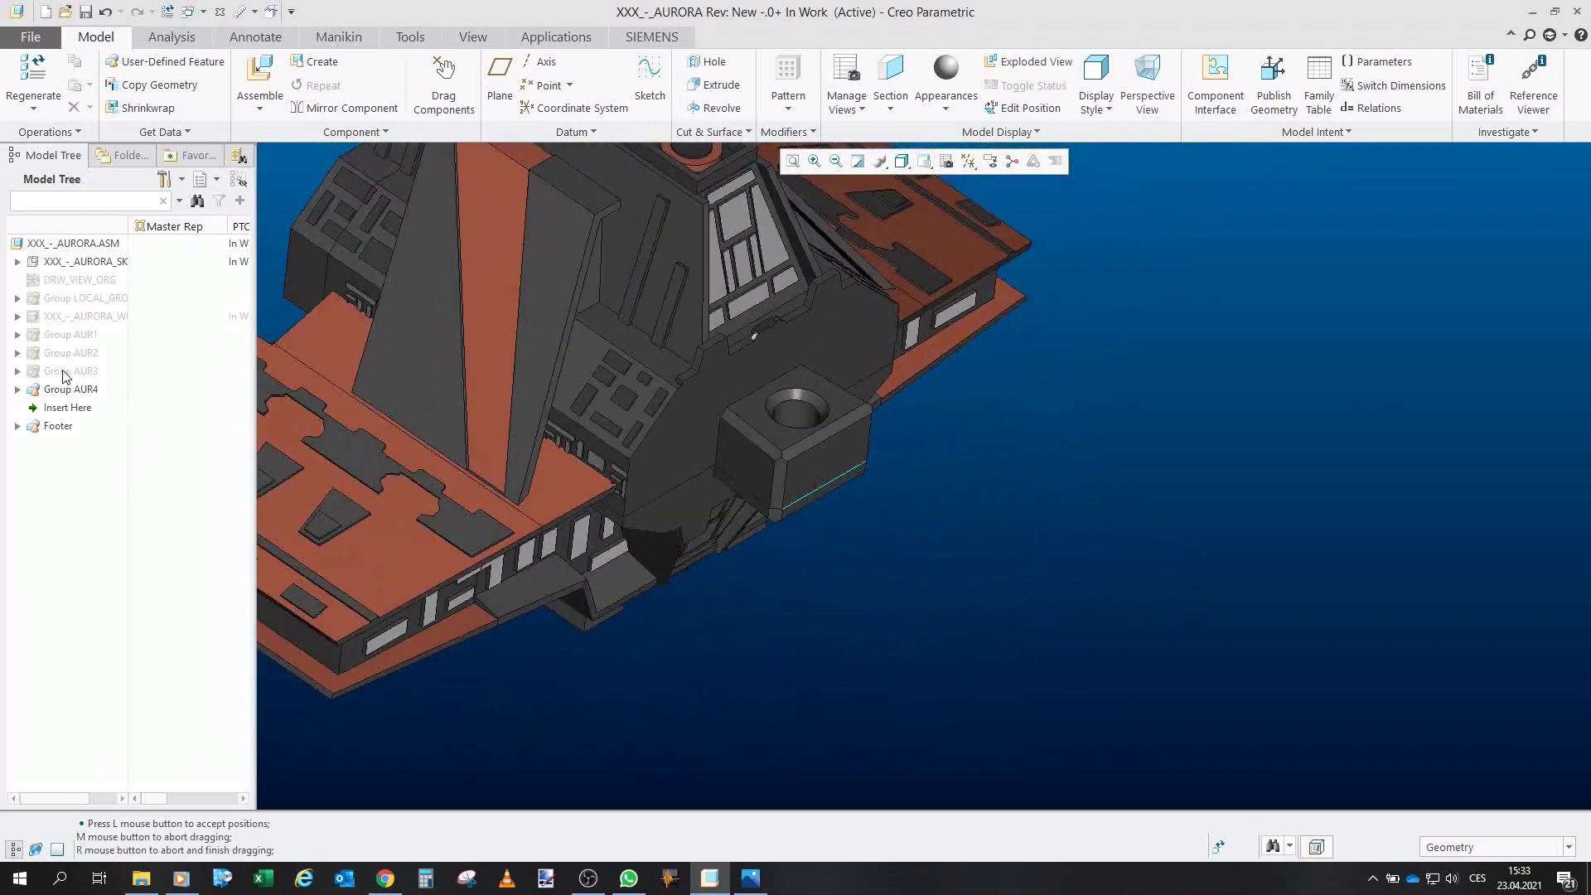
Show groups AUR1, AUR2 and AUR3 again to restore the complete ship.
click(80, 280)
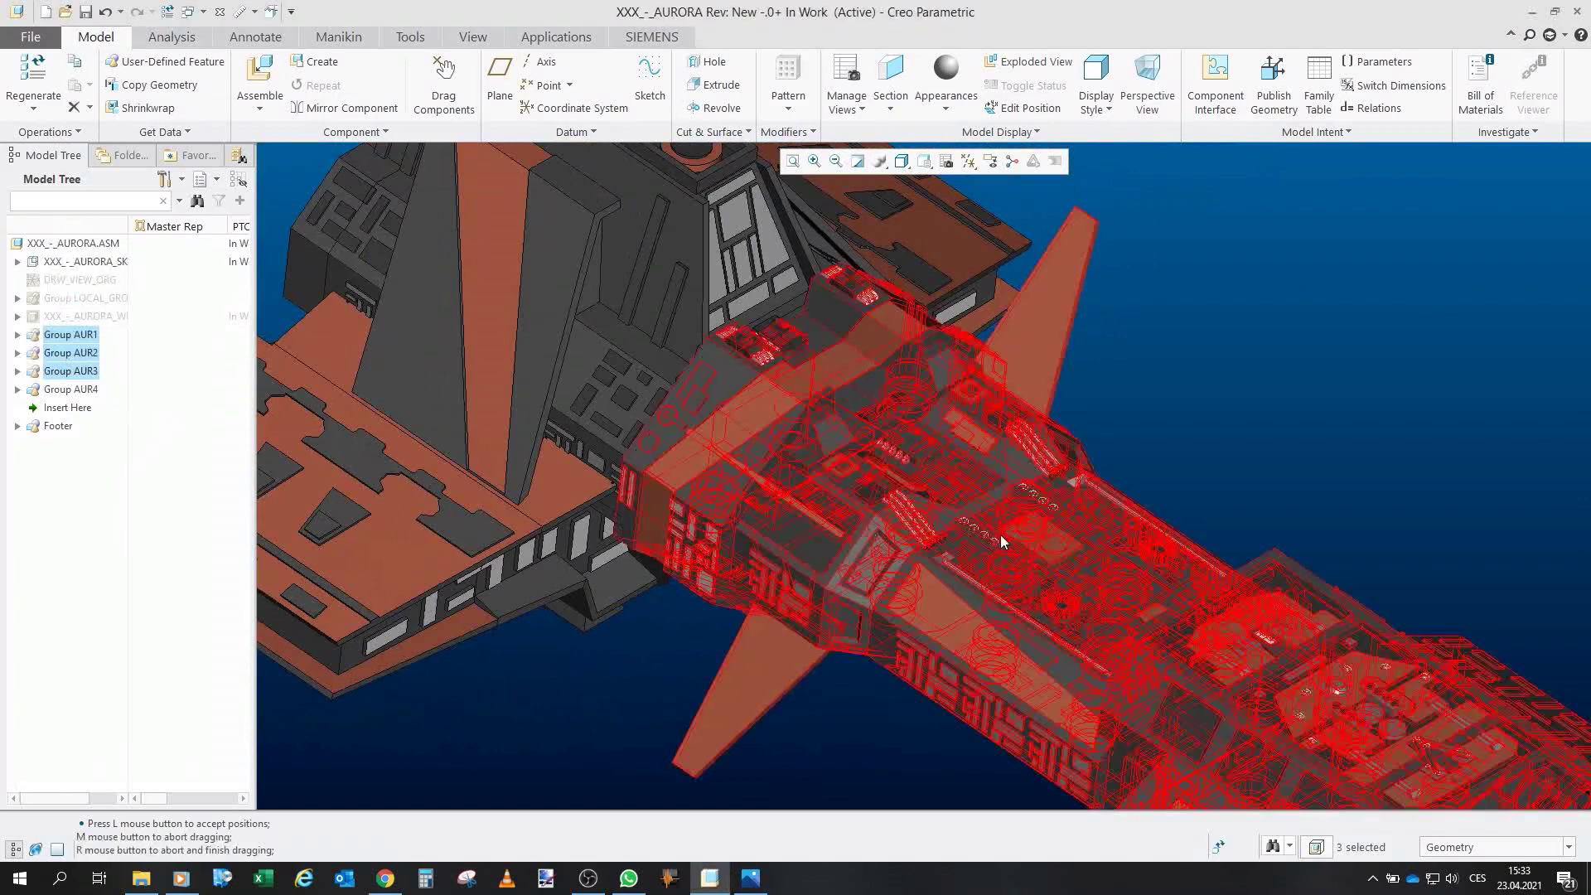
scroll(1118, 406, up, 3)
scroll(800, 459, up, 2)
scroll(605, 406, up, 3)
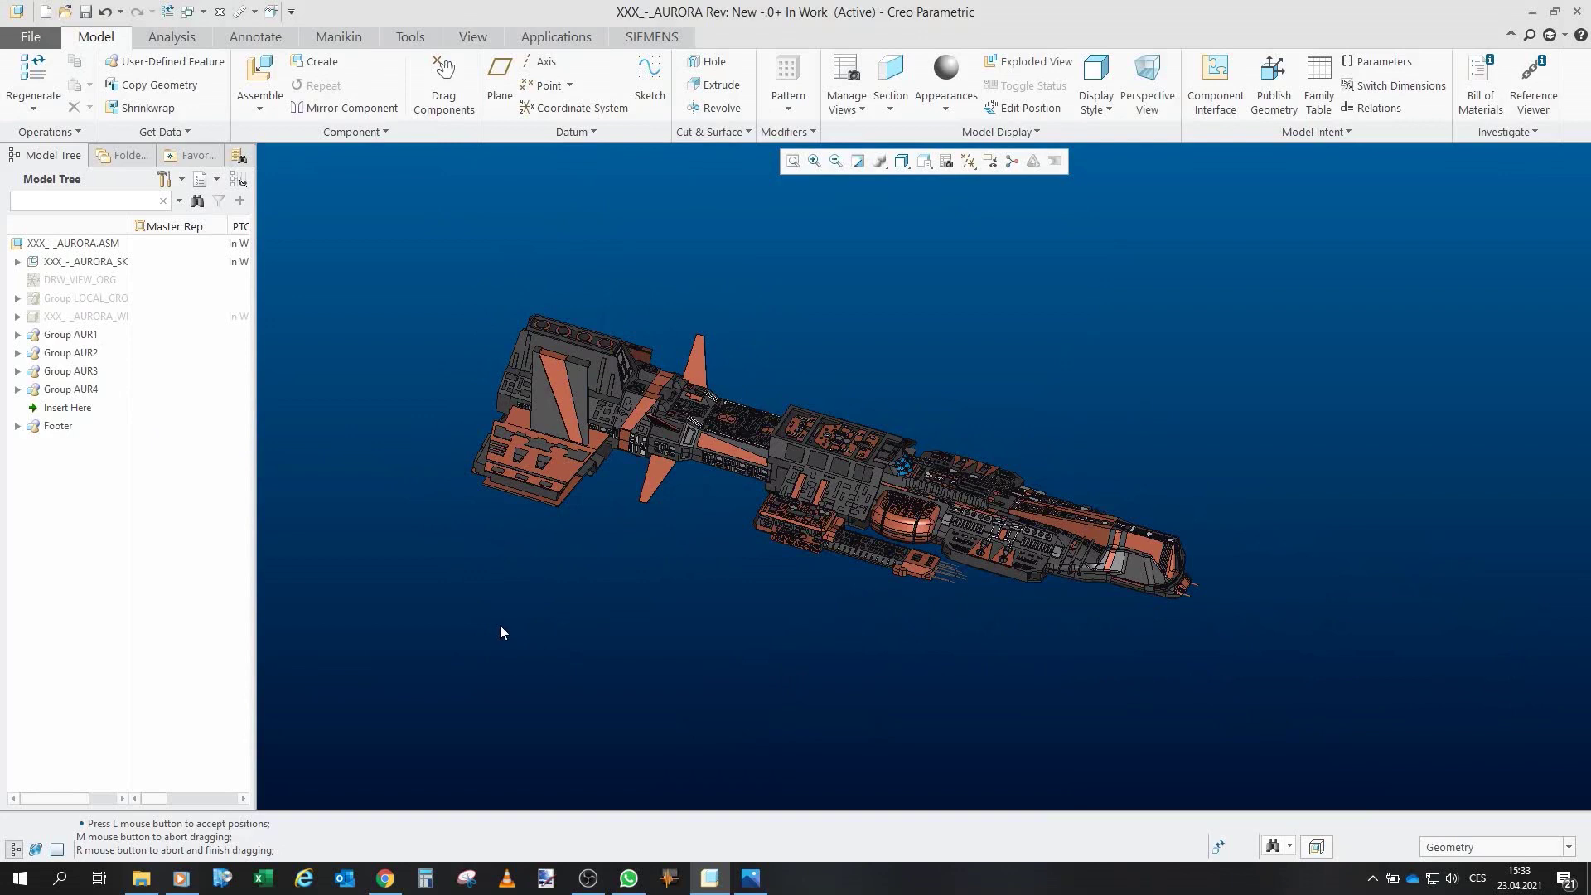
Examine the complete ship from above and the side, from the engine section and side pods to the bow.
scroll(798, 514, down, 4)
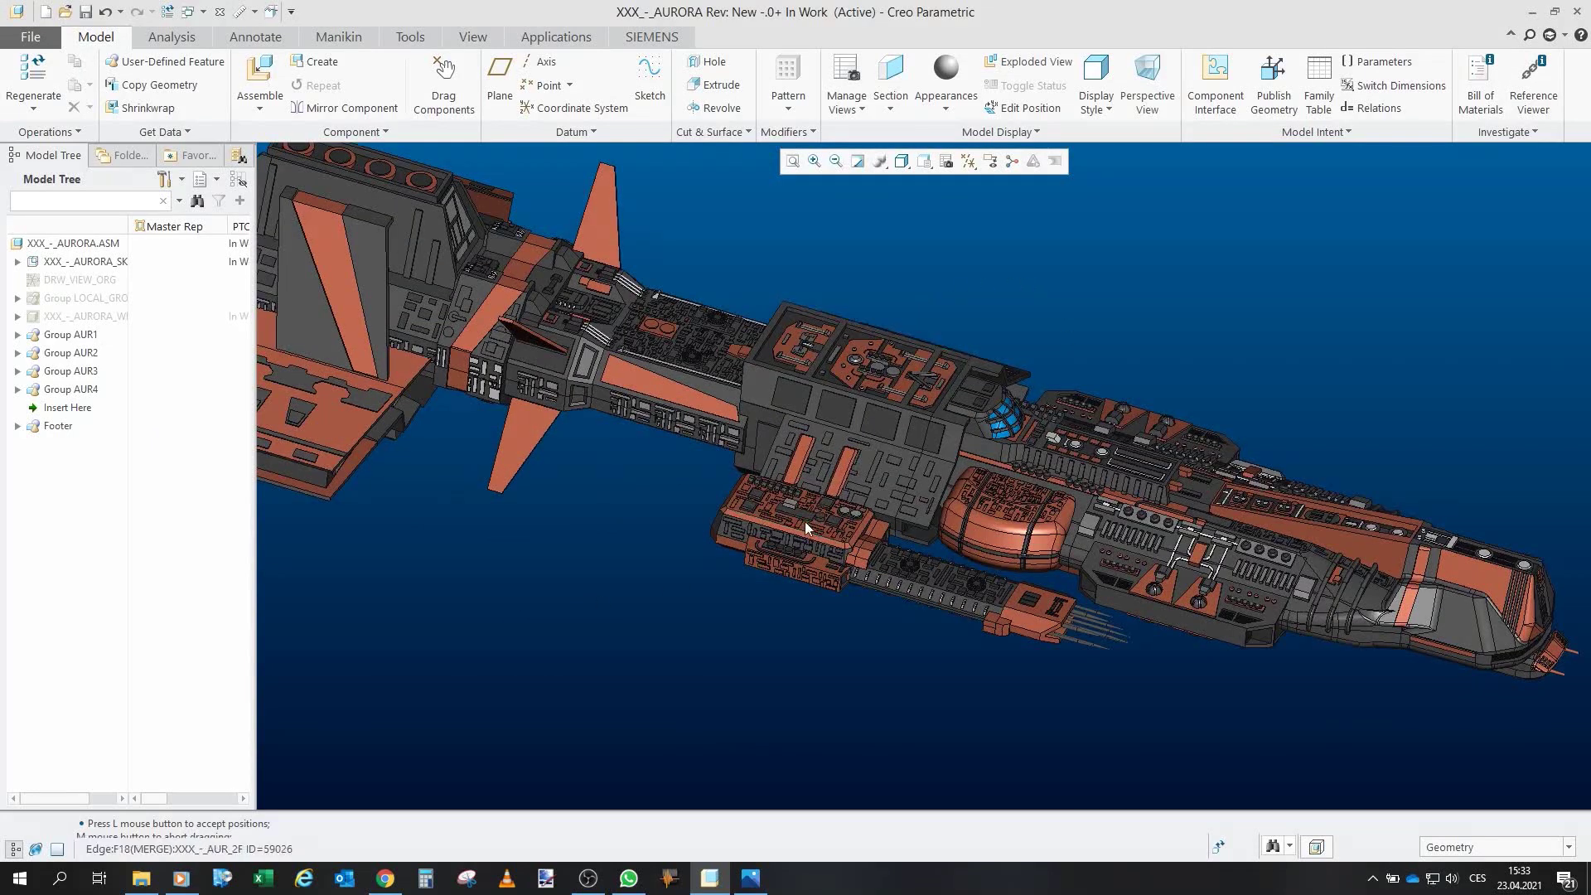
scroll(804, 521, up, 2)
scroll(842, 460, down, 4)
scroll(854, 409, up, 2)
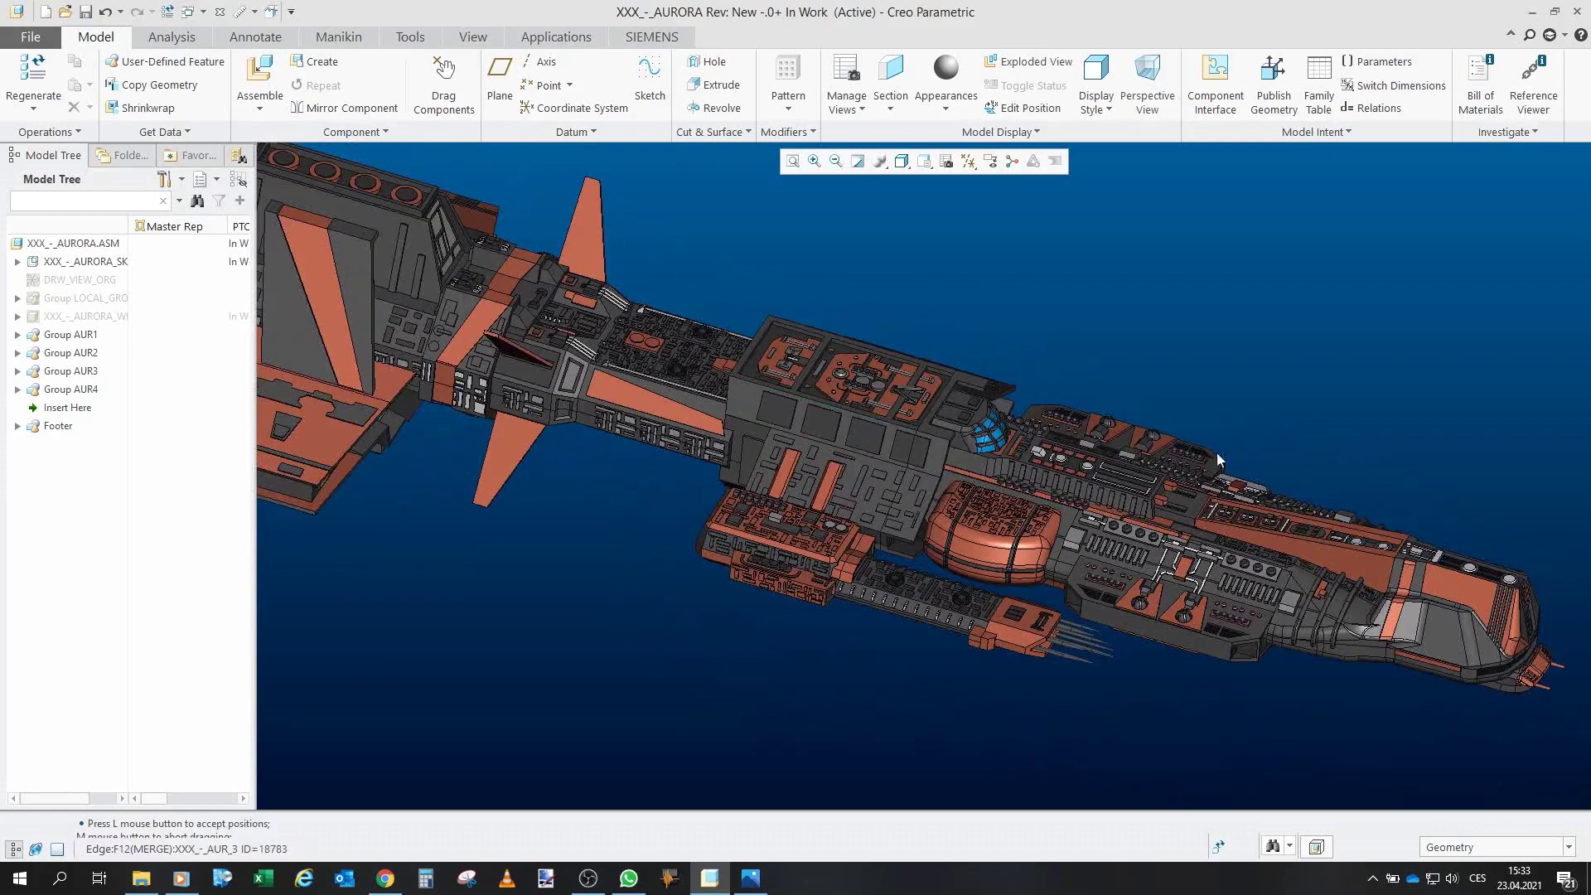
scroll(841, 437, down, 2)
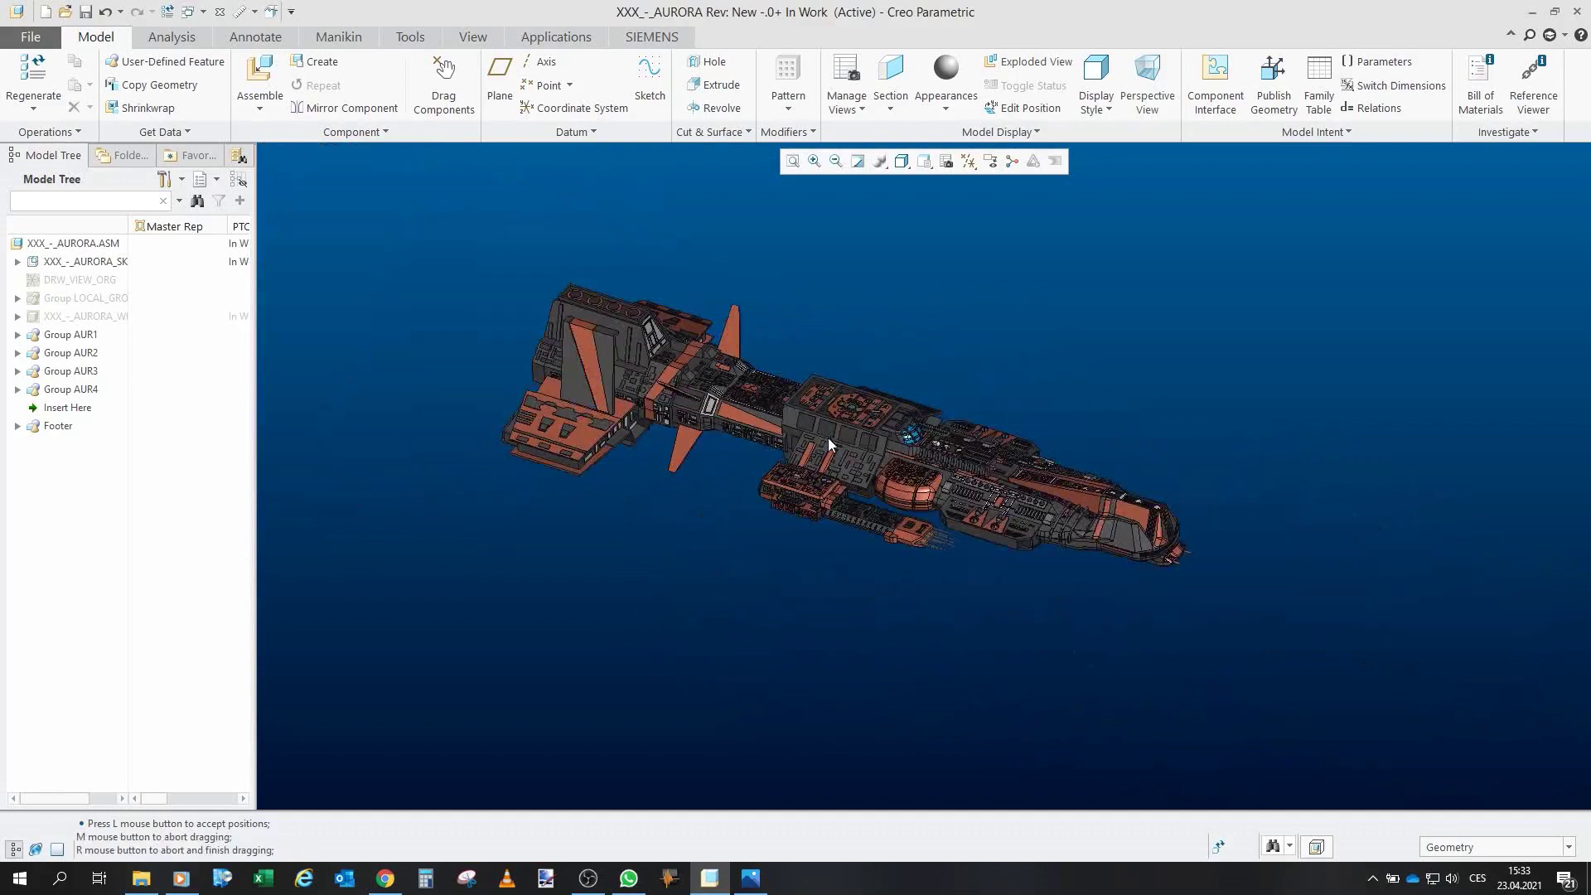
scroll(725, 502, up, 2)
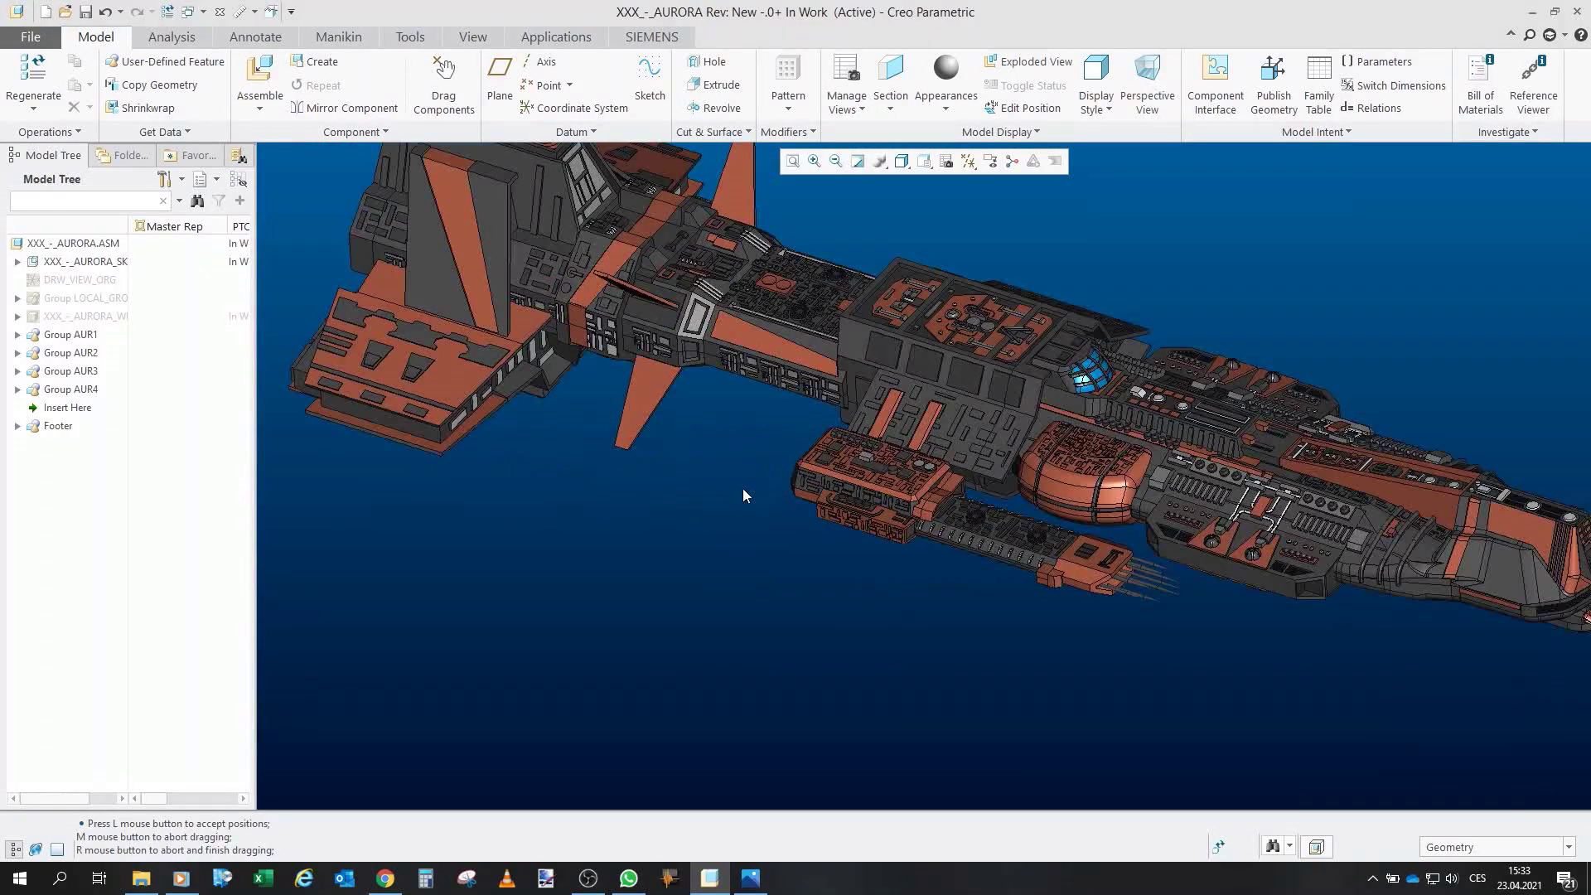
mouse_move(743, 489)
middle_down()
mouse_move(711, 491)
mouse_move(765, 497)
mouse_move(771, 477)
middle_up()
scroll(1185, 504, up, 1)
scroll(1293, 422, up, 3)
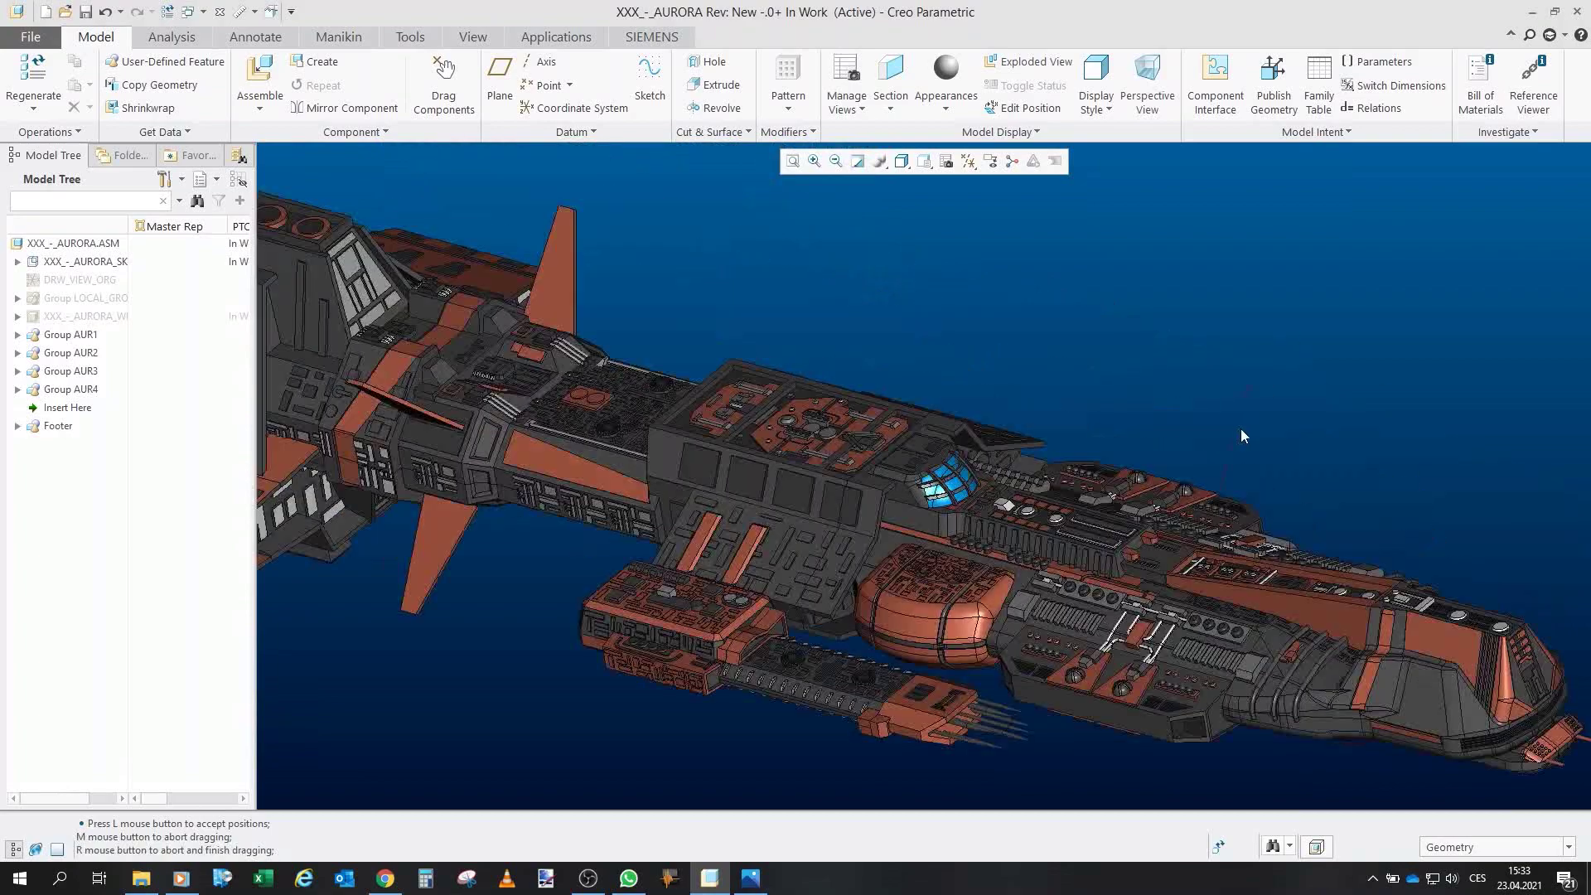
scroll(1248, 436, down, 1)
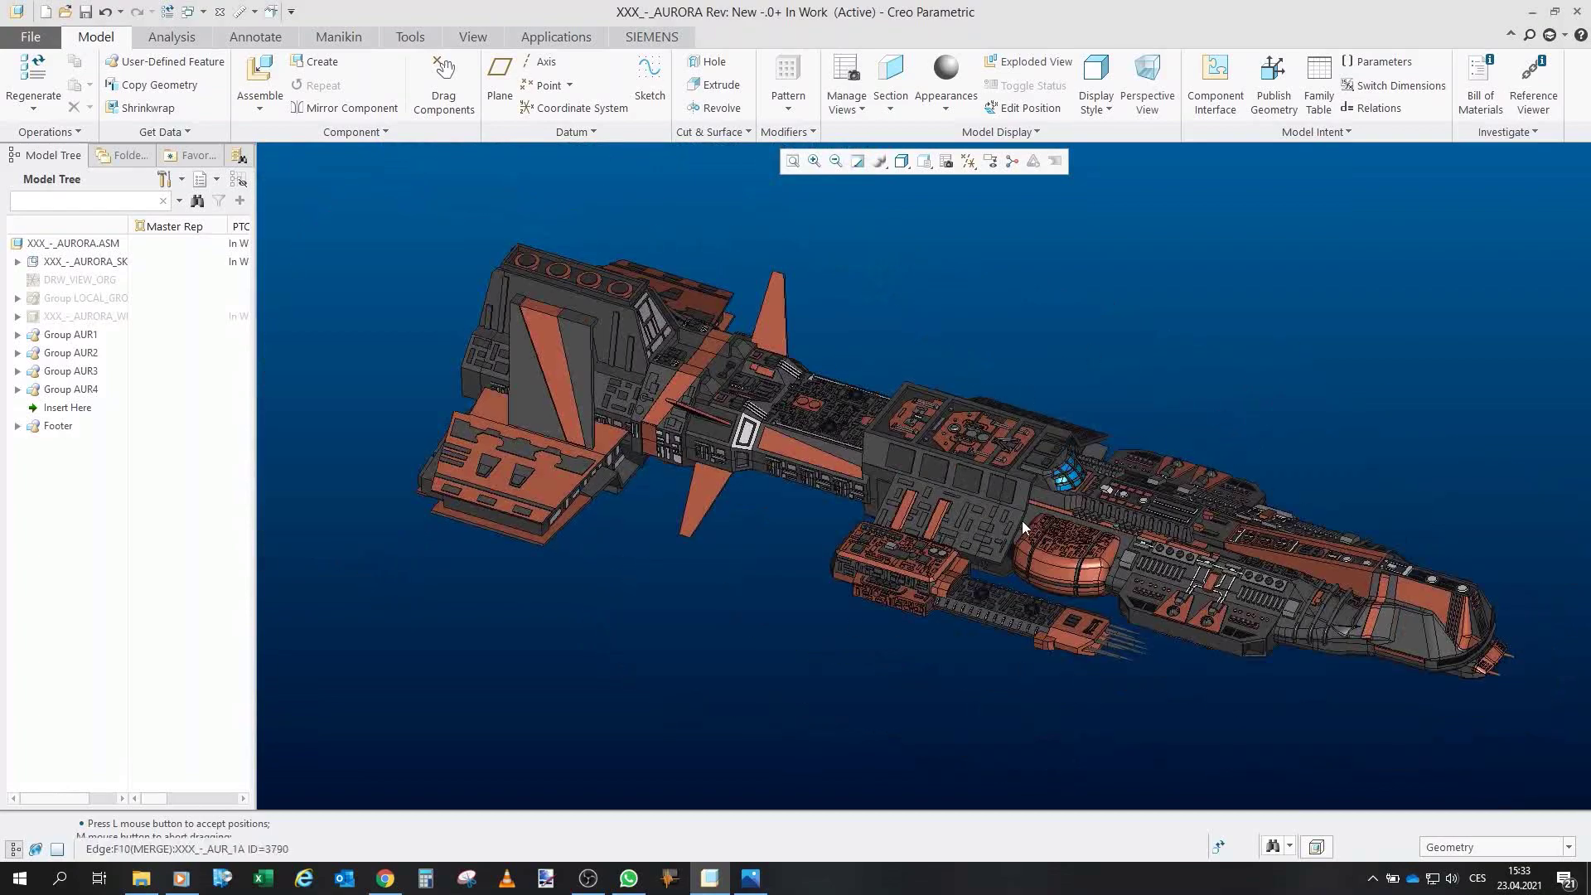
scroll(1118, 623, up, 3)
click(1113, 608)
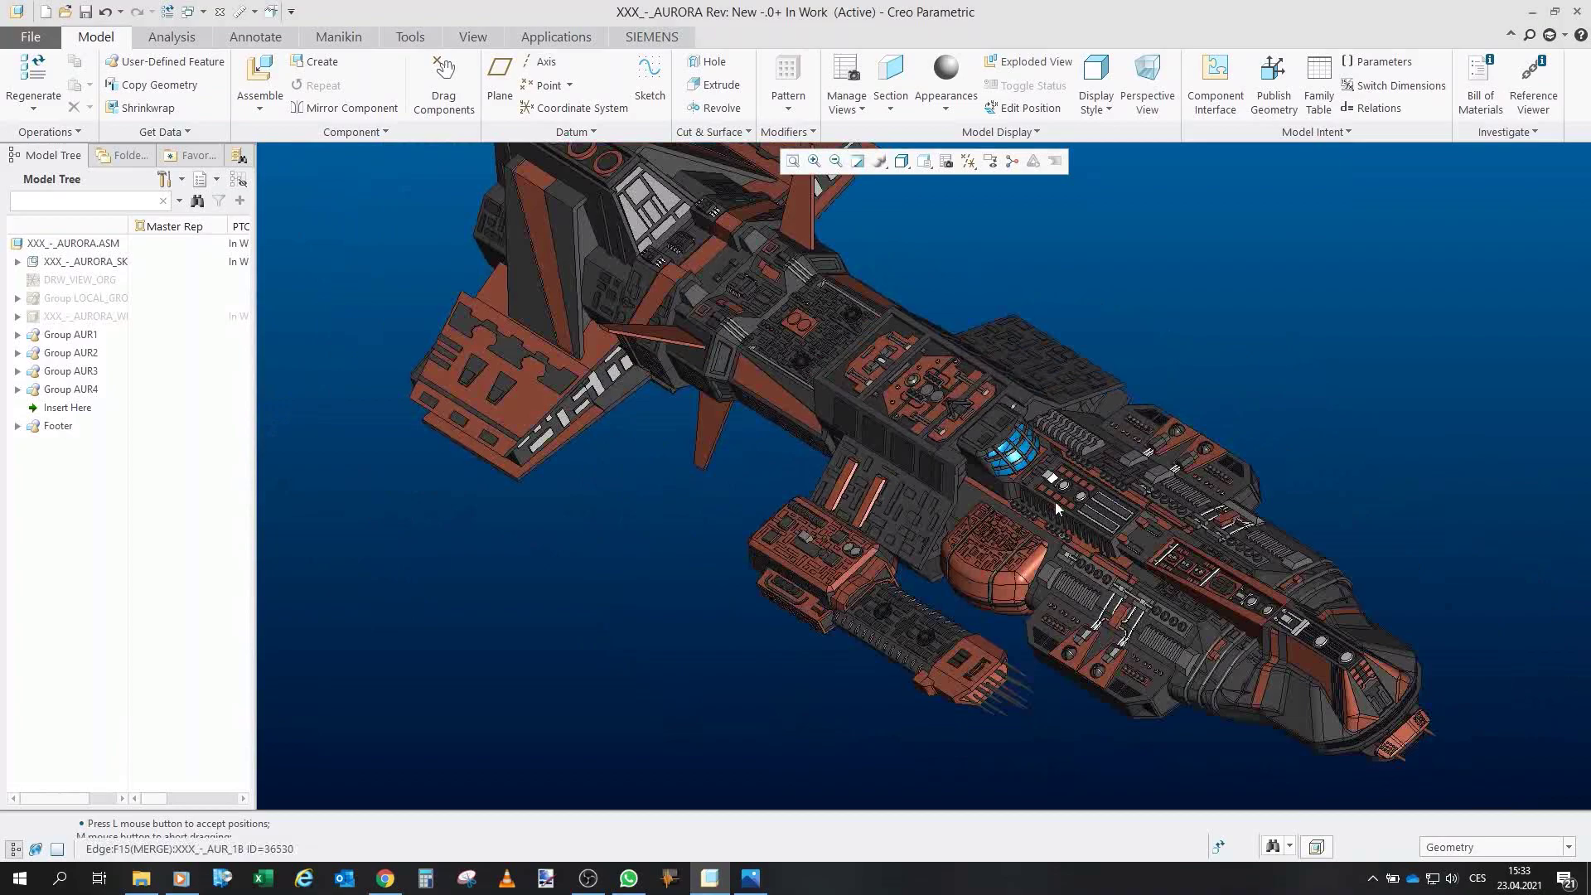
Inspect the blue cockpit windows and surrounding deck details up close, finishing with an overview of the whole ship.
scroll(1056, 501, up, 6)
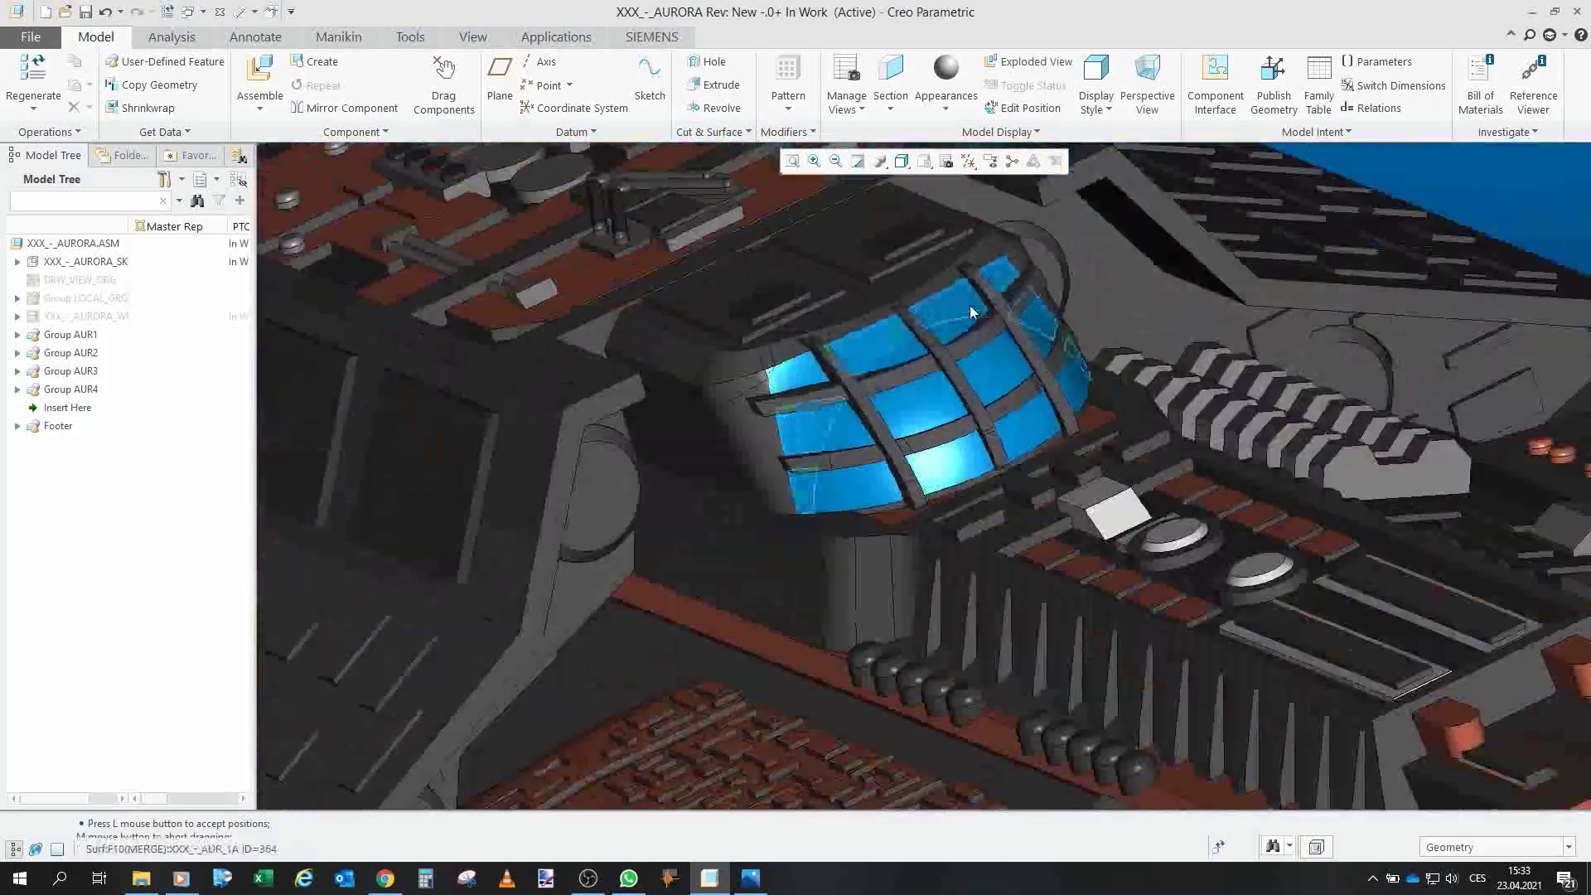
scroll(972, 311, up, 1)
middle_drag(936, 321, 948, 331)
scroll(929, 398, up, 1)
middle_drag(930, 396, 1036, 256)
click(991, 344)
mouse_move(978, 354)
middle_down()
mouse_move(1003, 319)
mouse_move(968, 277)
middle_up()
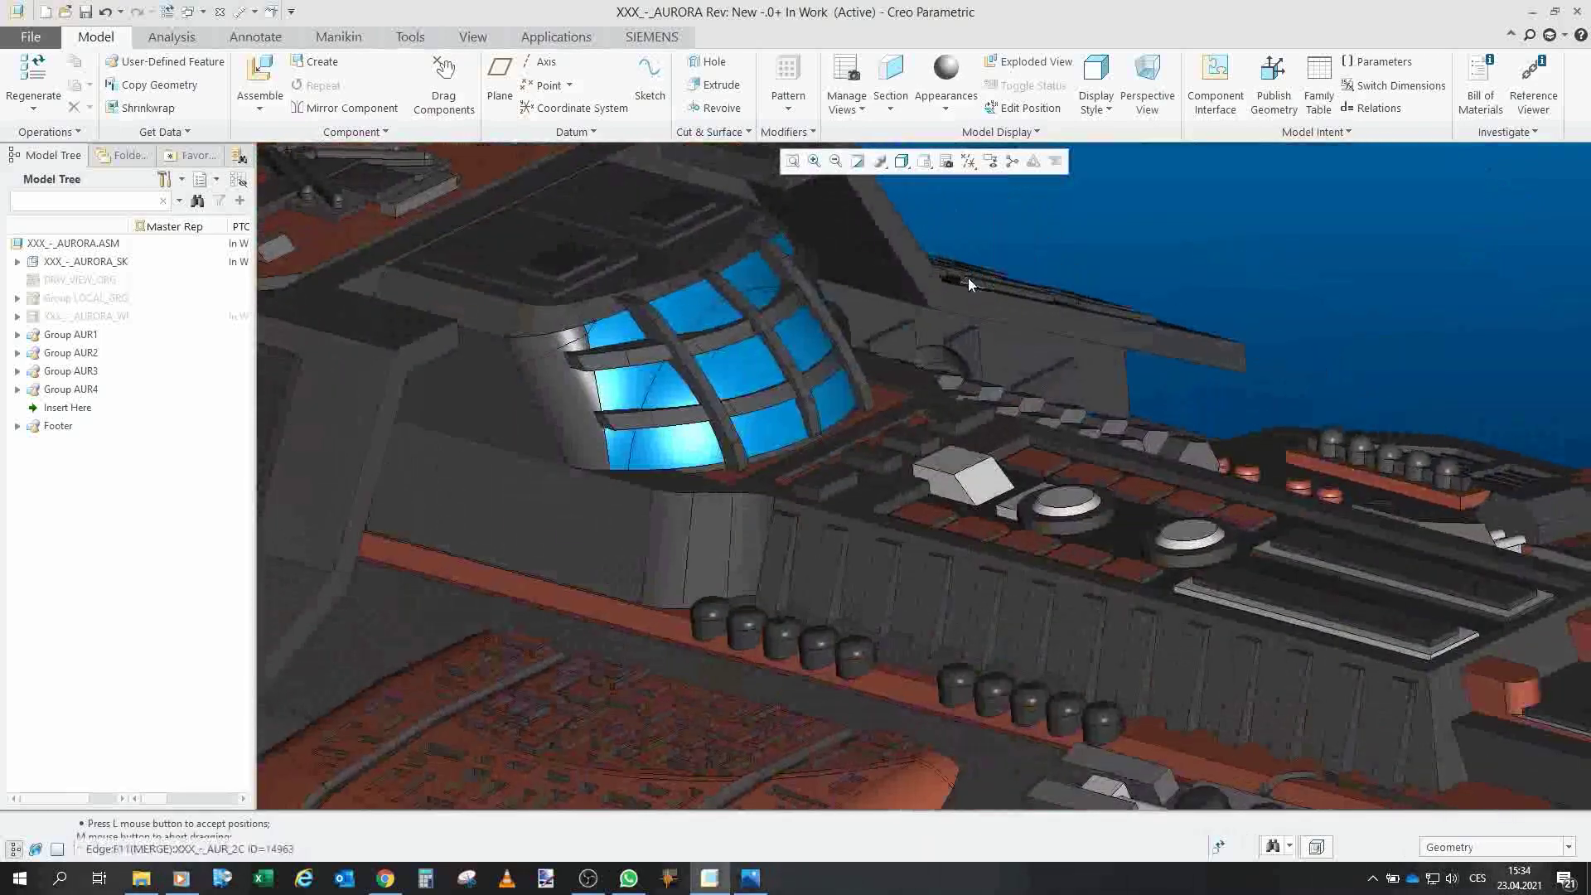
scroll(968, 282, up, 3)
middle_drag(848, 300, 776, 316)
scroll(776, 316, down, 3)
middle_drag(884, 381, 975, 402)
scroll(871, 379, up, 1)
scroll(849, 380, up, 3)
scroll(973, 414, down, 5)
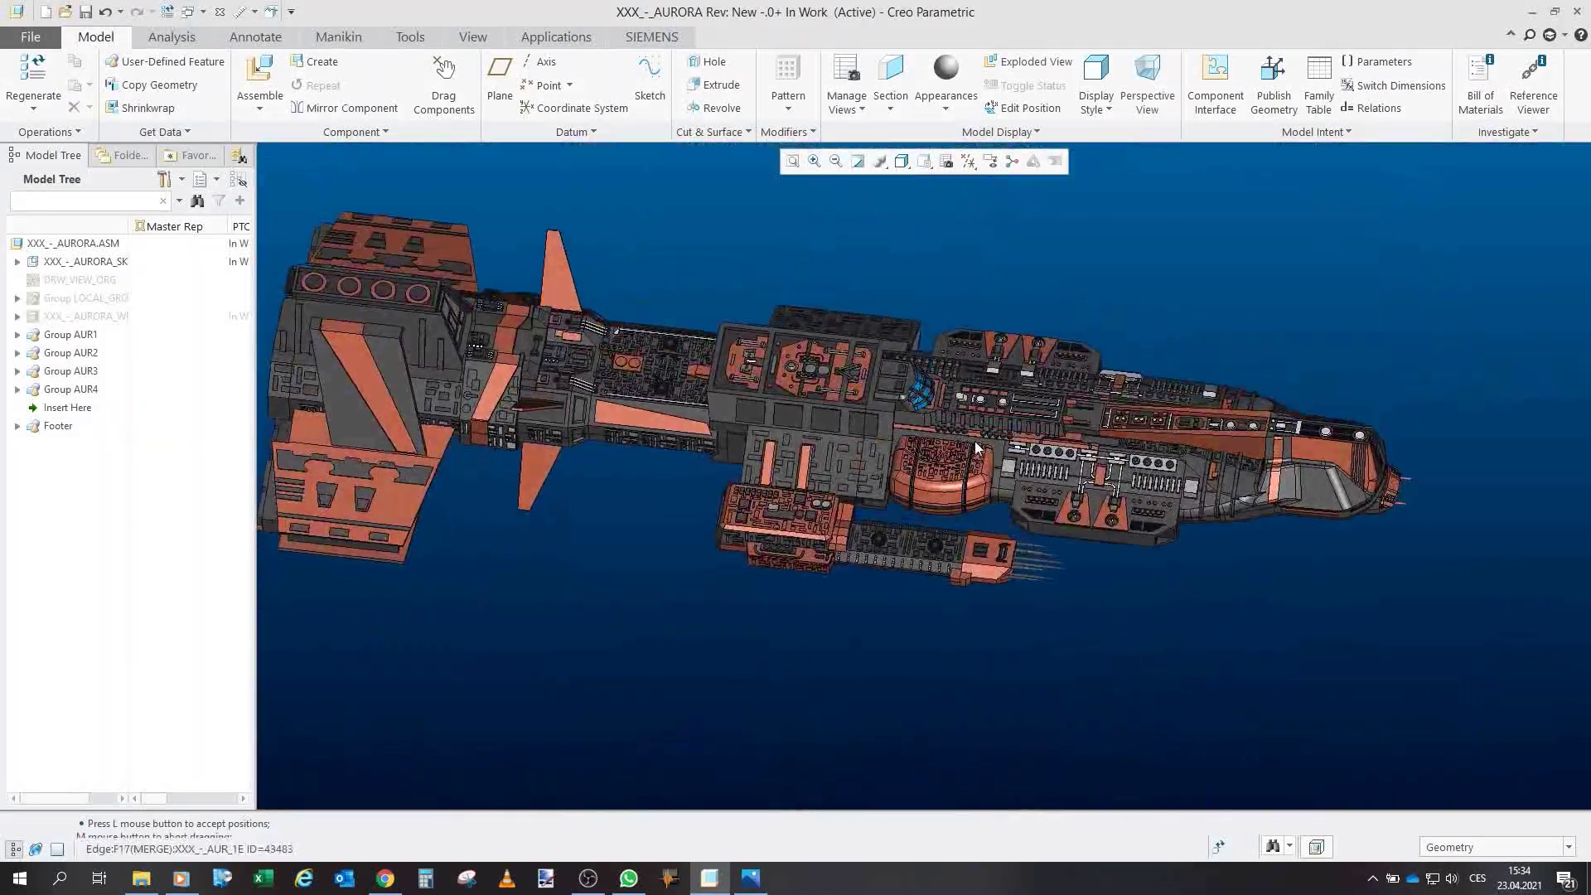
Examine the complete ship from the side, the engine end and above, finishing on the bow and side pod.
scroll(783, 361, up, 3)
scroll(783, 361, down, 4)
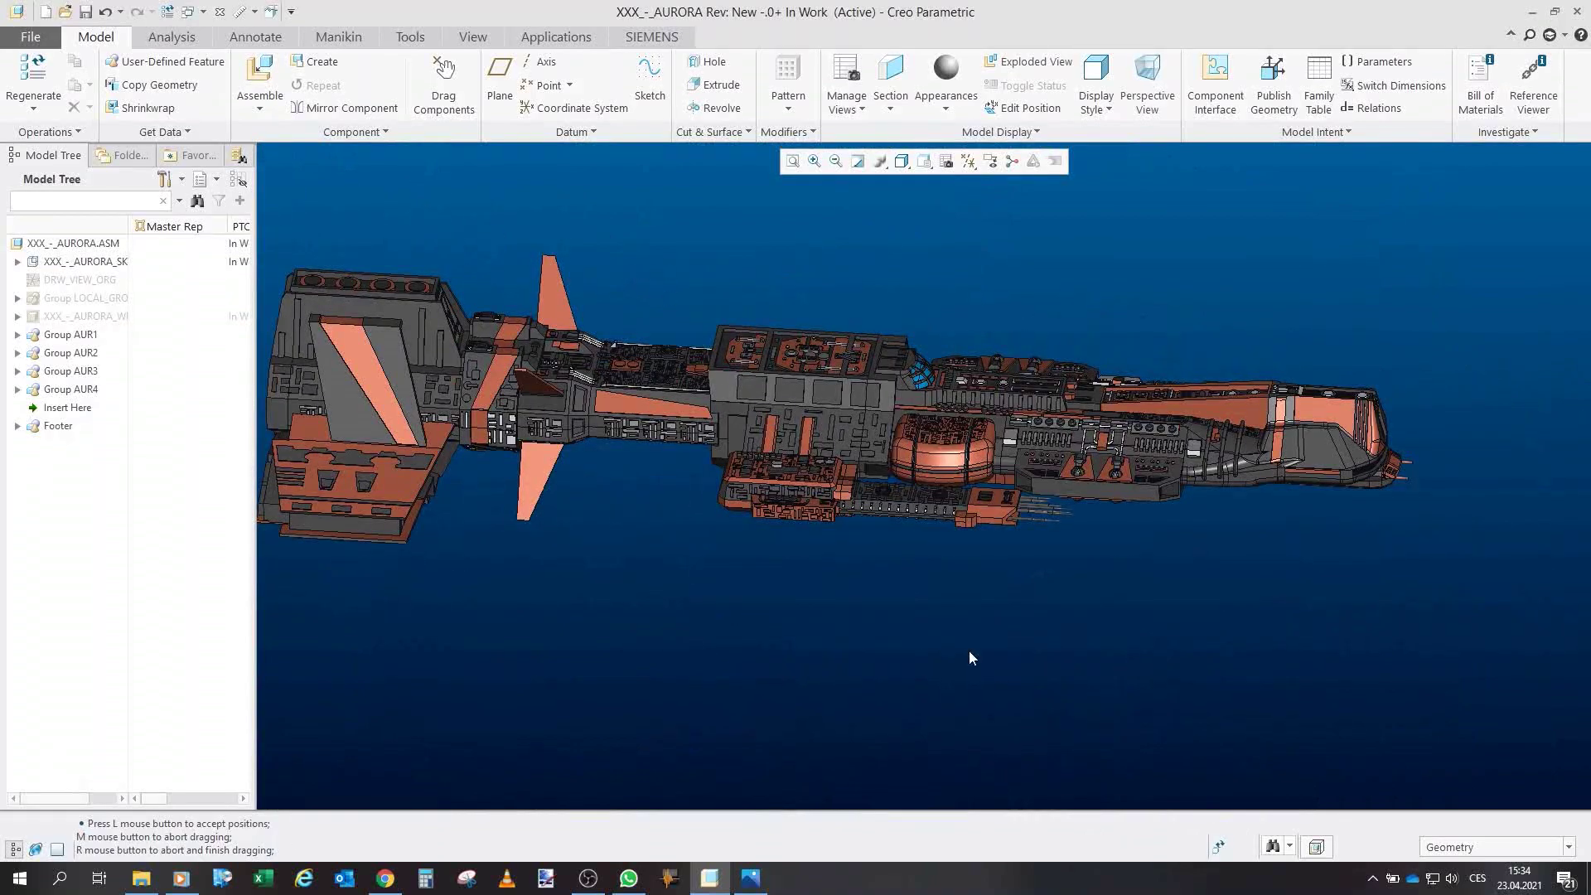
middle_drag(767, 385, 848, 377)
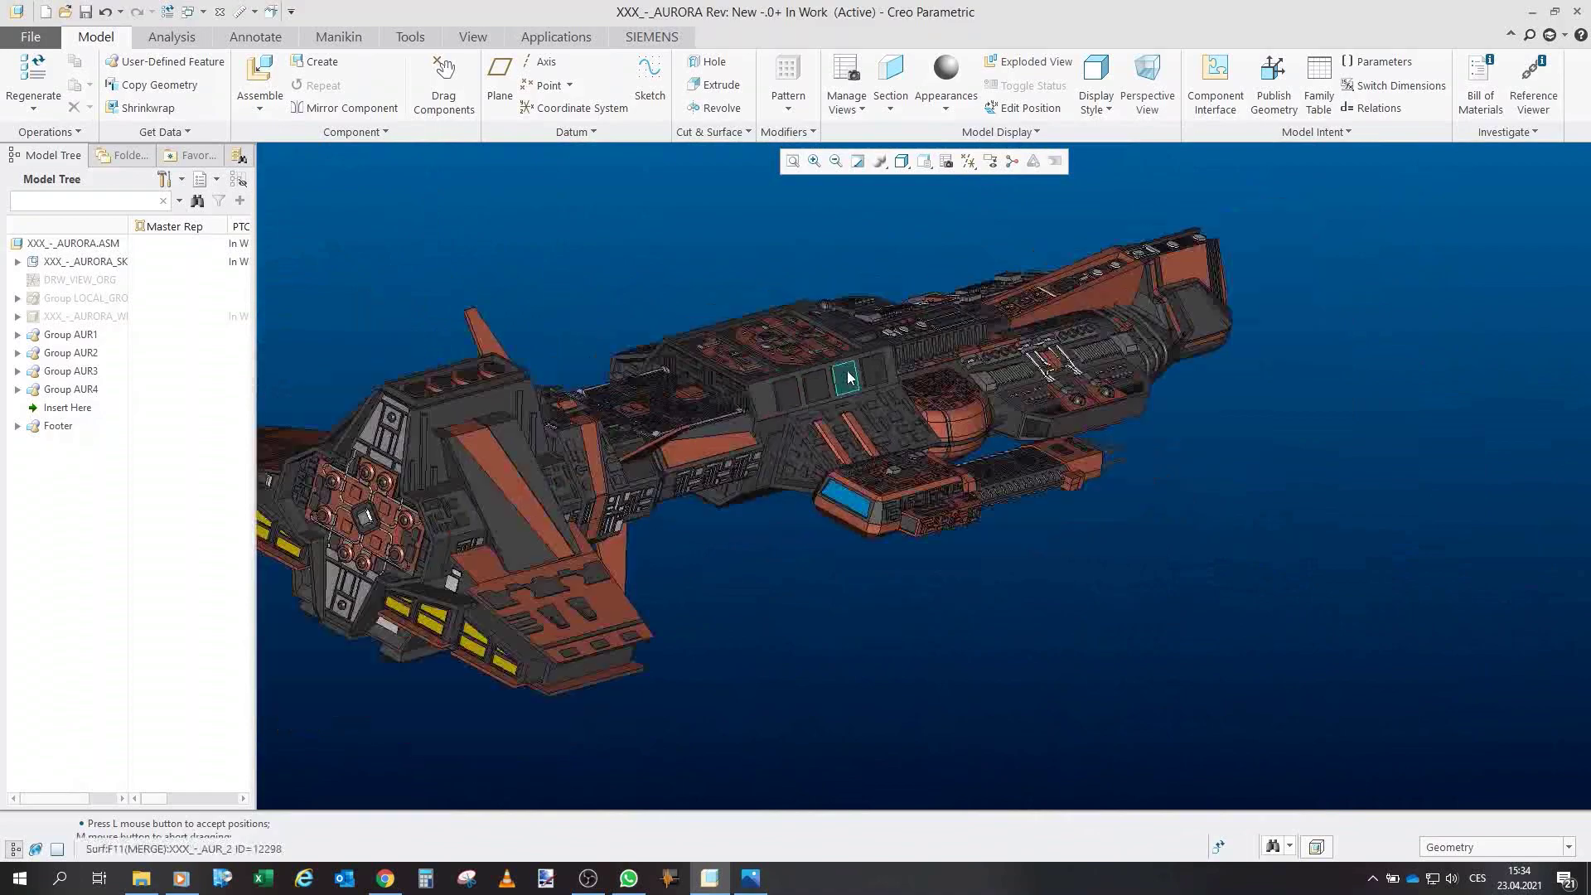
middle_drag(675, 292, 675, 543)
scroll(1012, 557, up, 3)
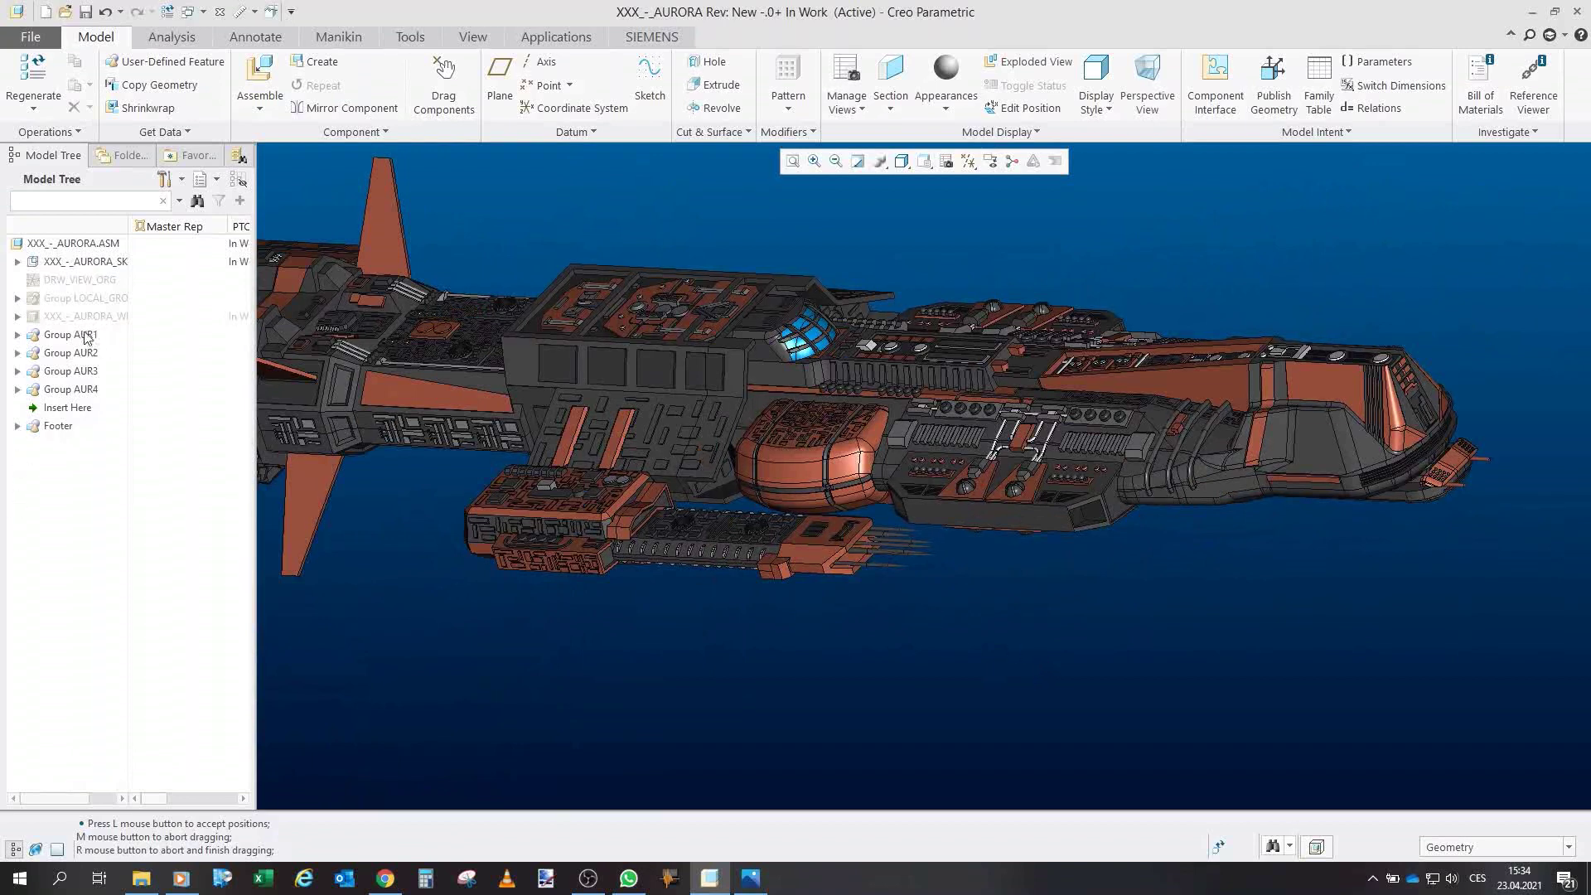
click(71, 354)
click(81, 392)
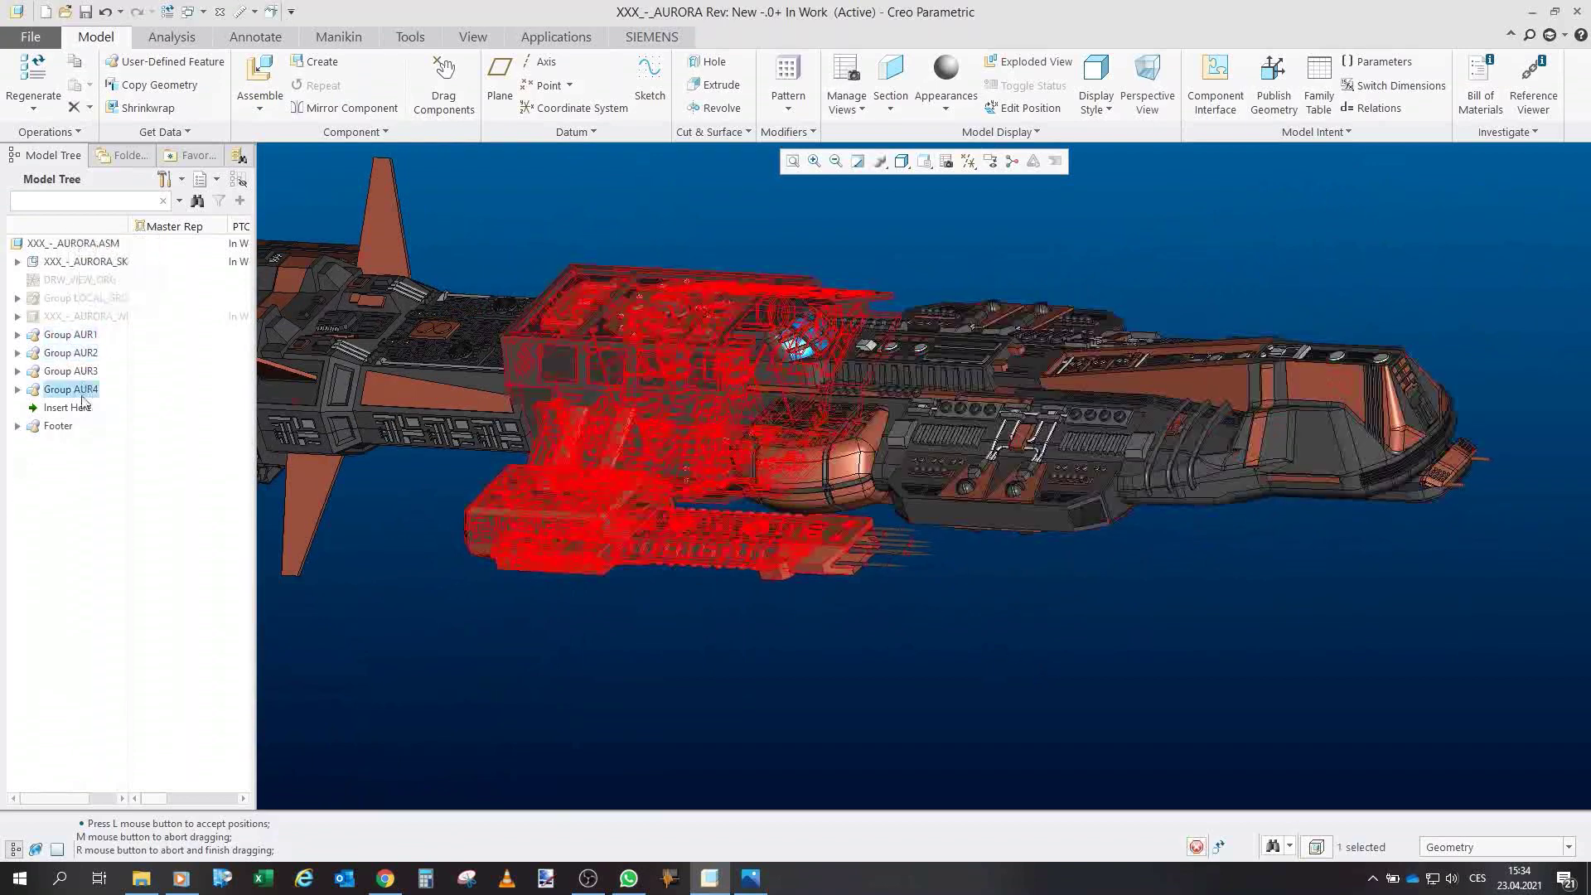
click(709, 756)
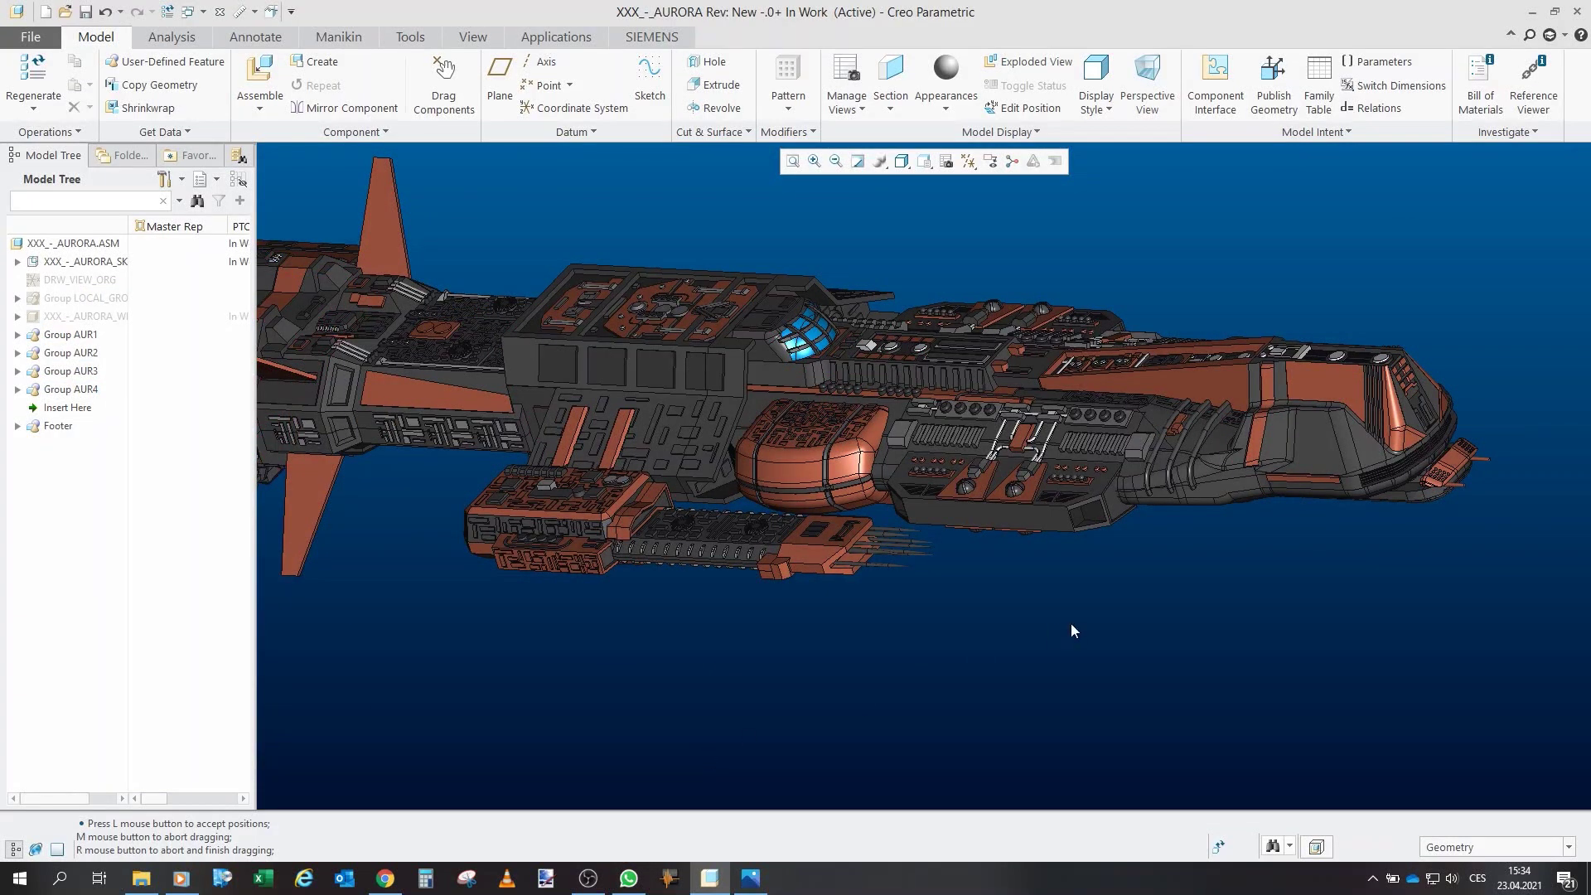
Hide groups AUR2, AUR3 and AUR4 to isolate the front section in group AUR1.
scroll(1070, 624, up, 1)
click(73, 335)
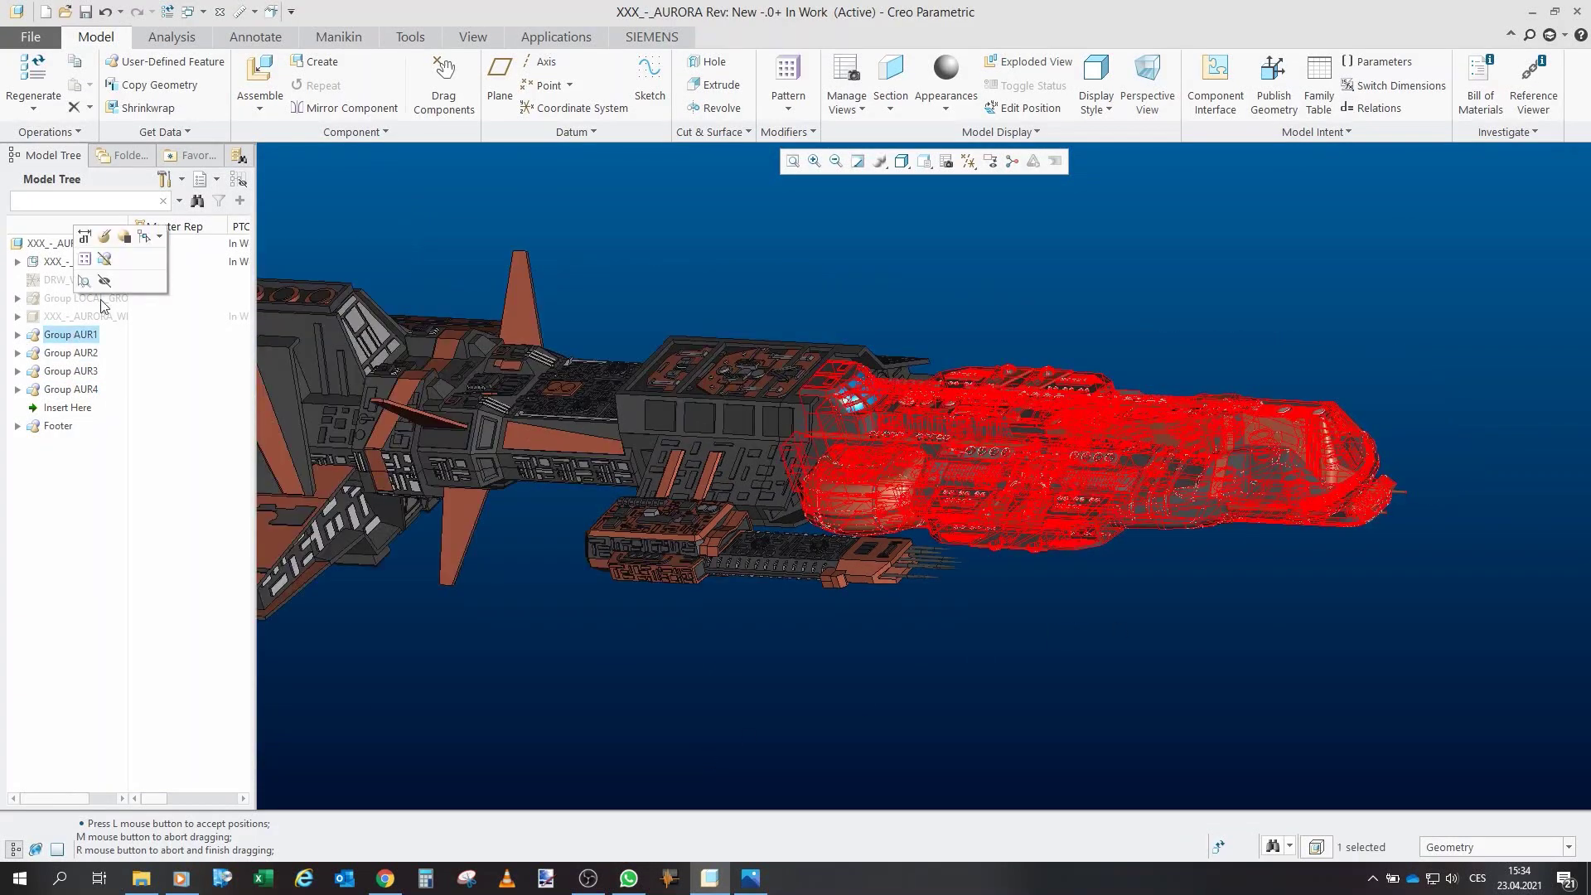
click(73, 354)
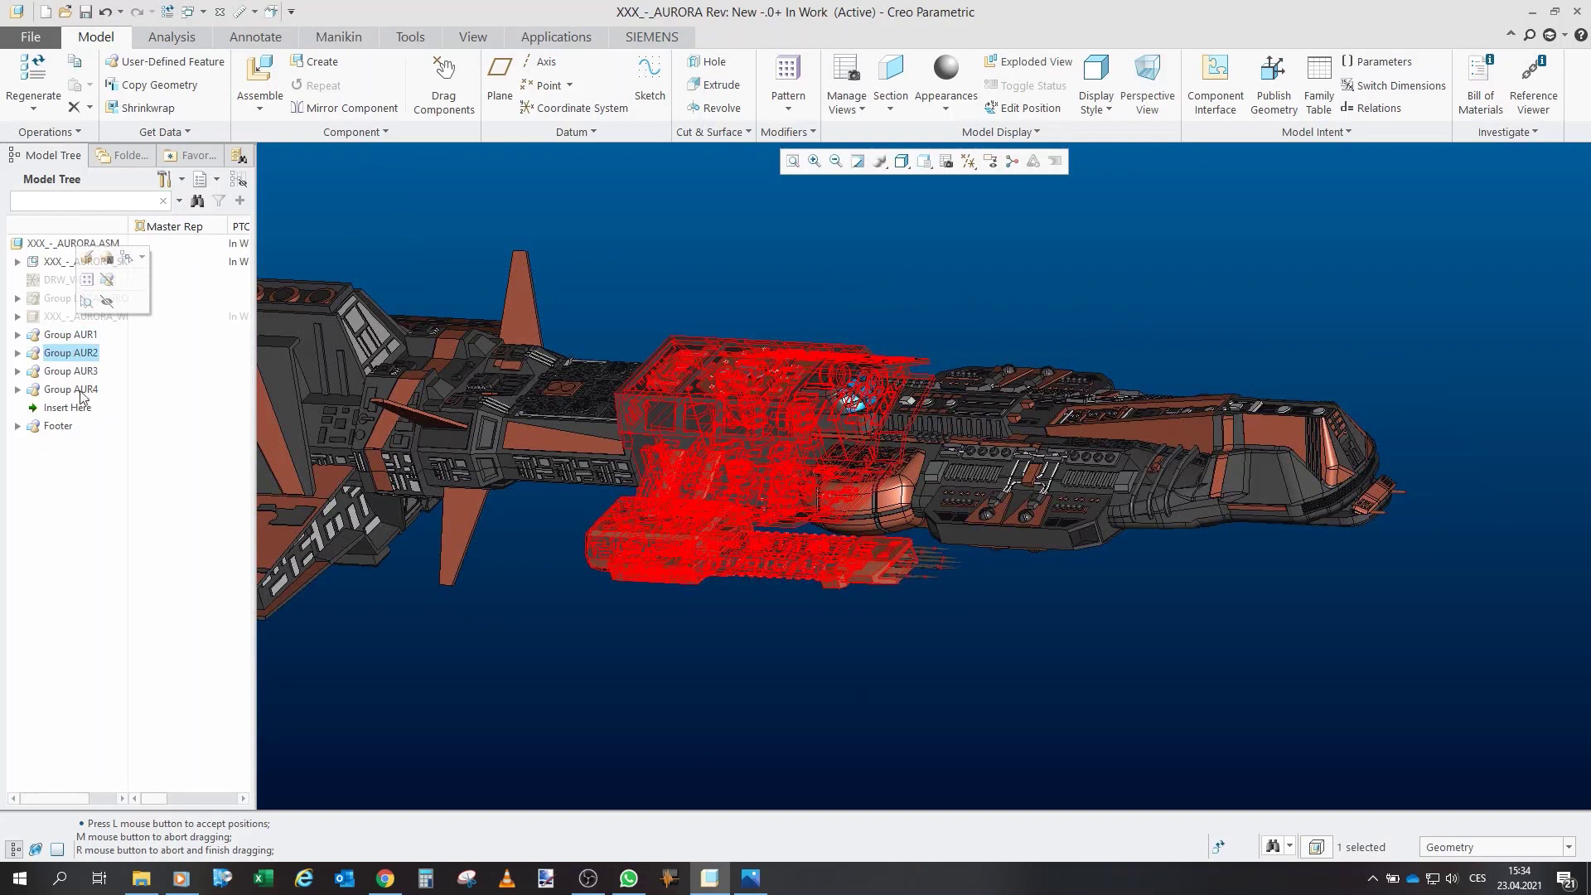
shift+click(81, 390)
click(115, 338)
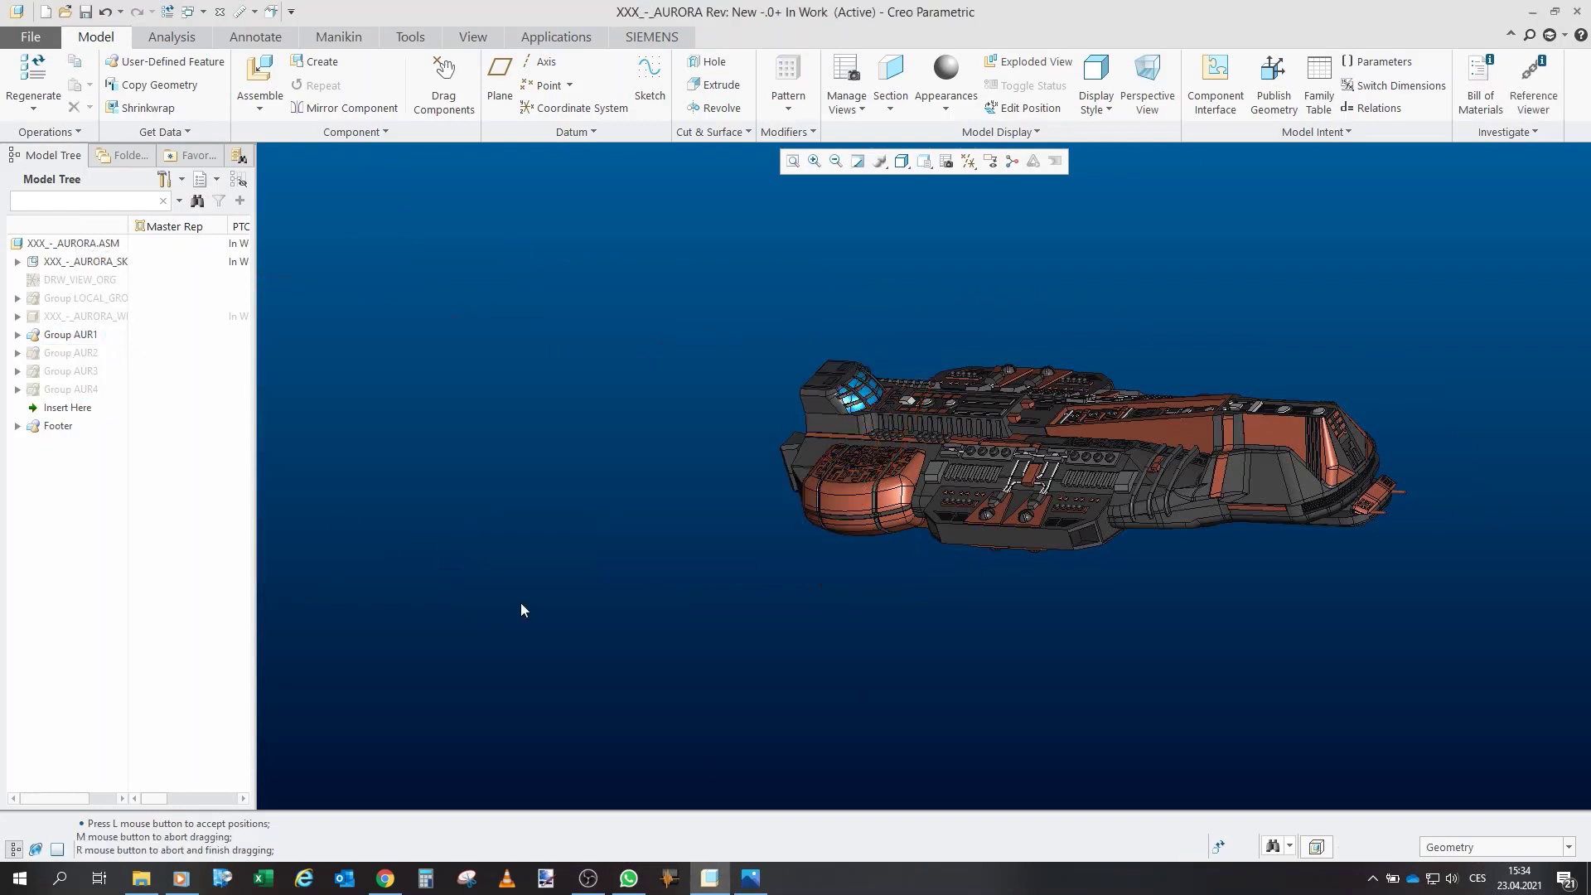
Expand group AUR1 and hide its components from XXX_-_AUR_1I through the last XXX_-_COVER part.
click(18, 335)
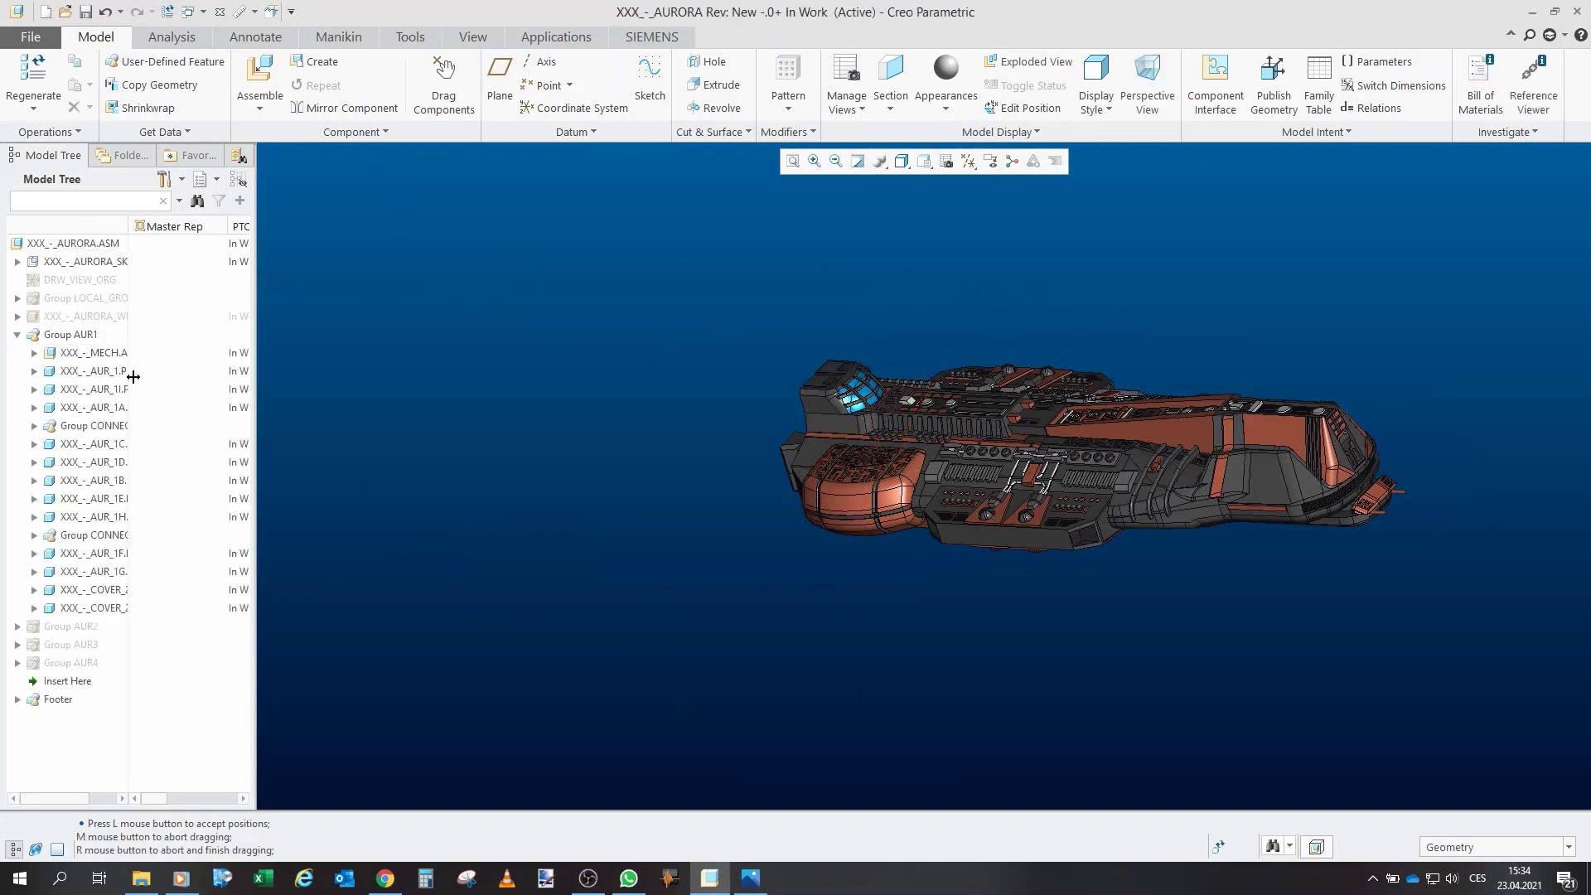
scroll(1250, 456, down, 3)
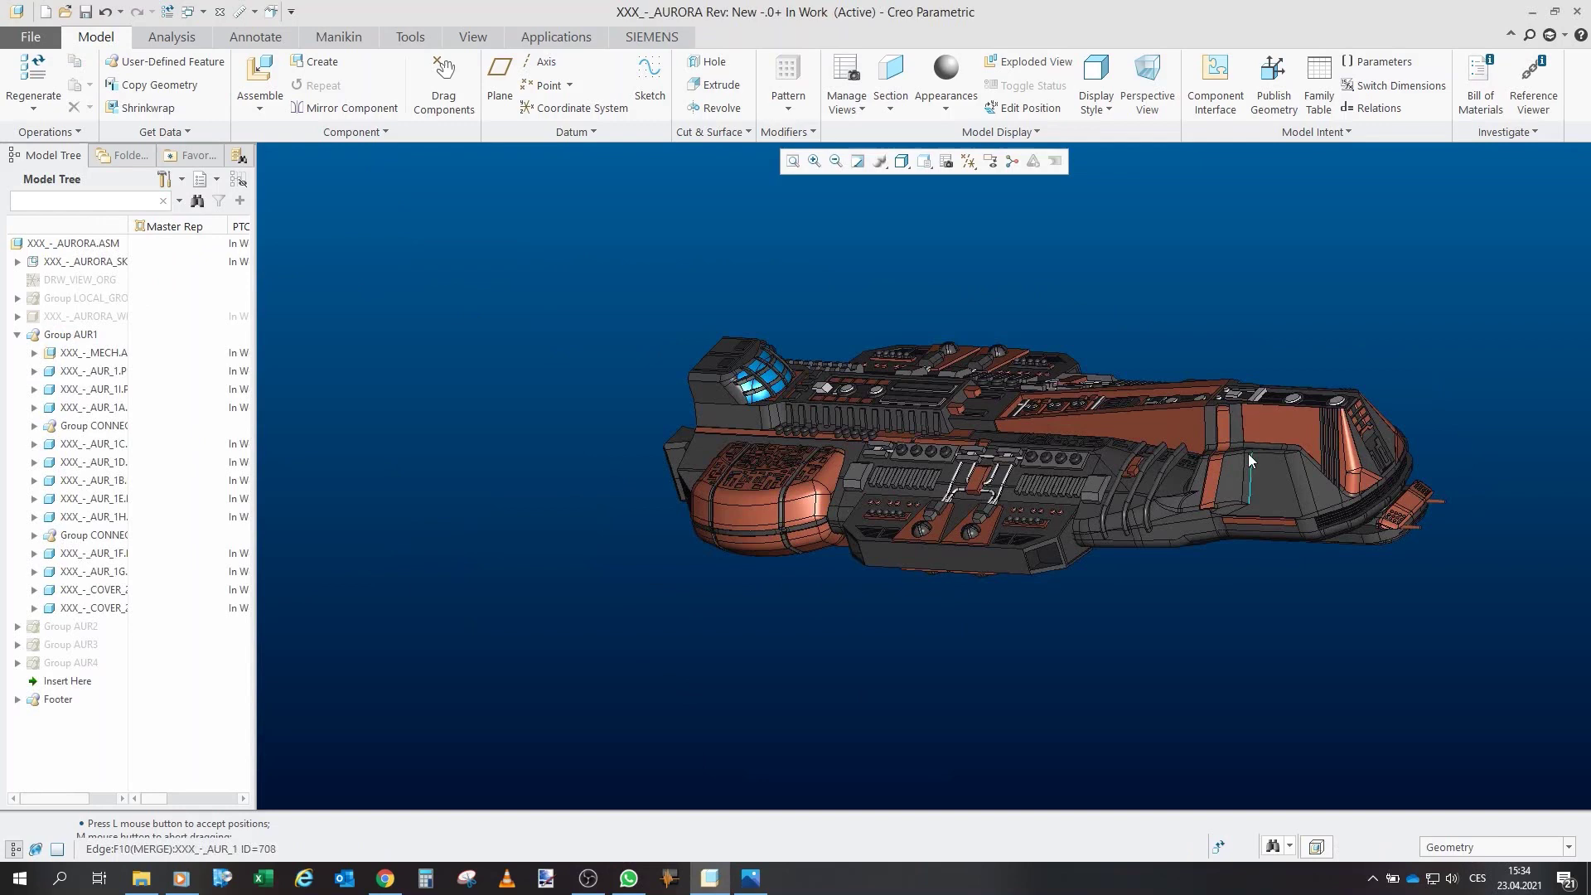
click(97, 371)
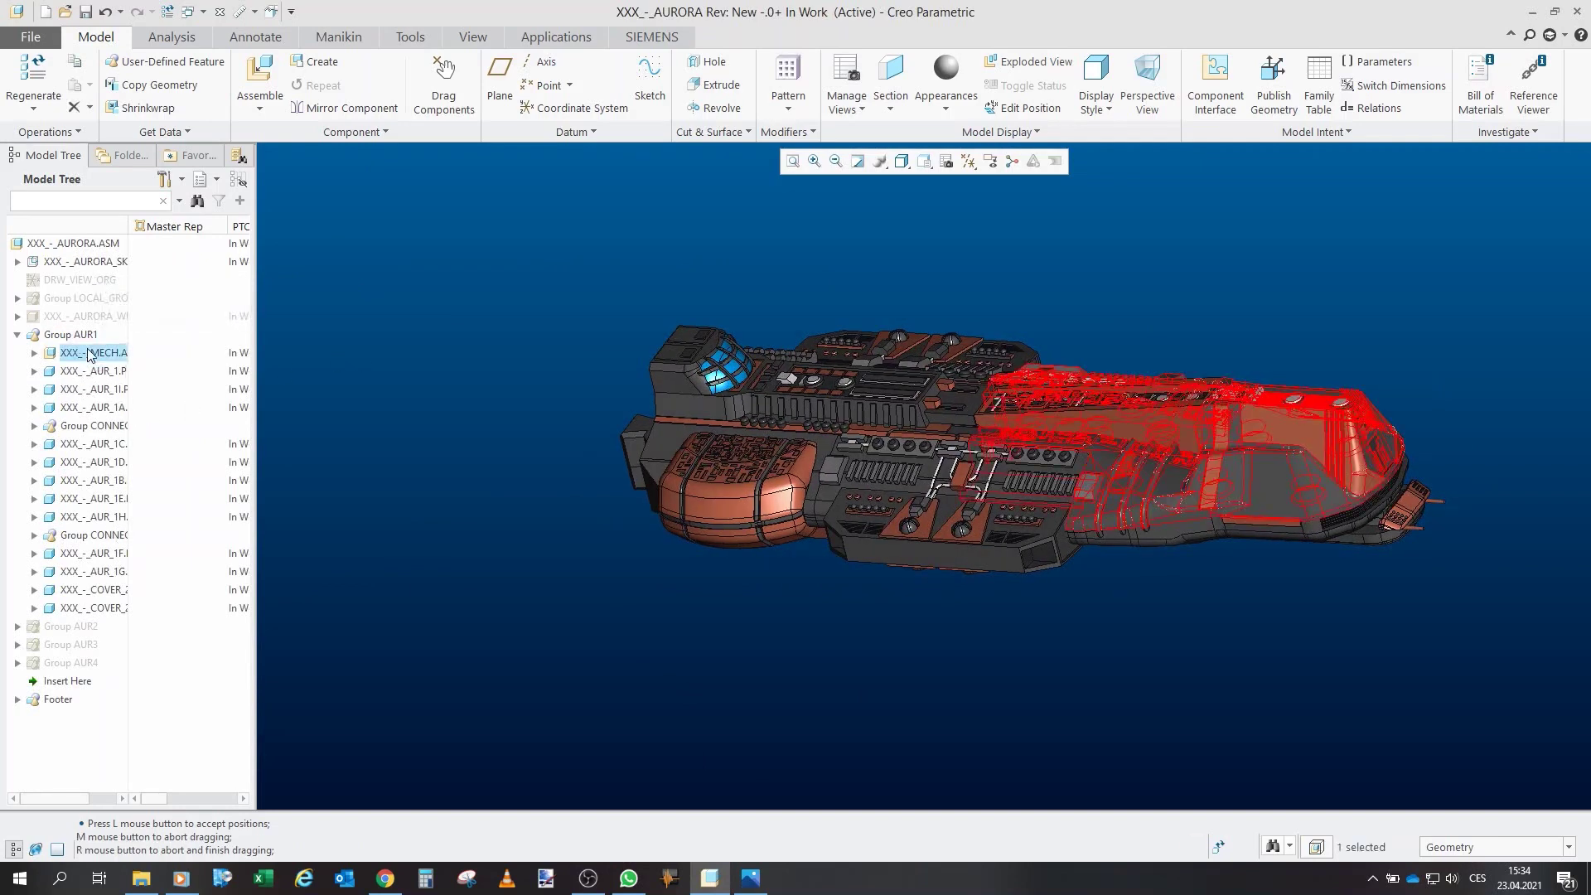
click(93, 390)
shift+click(94, 609)
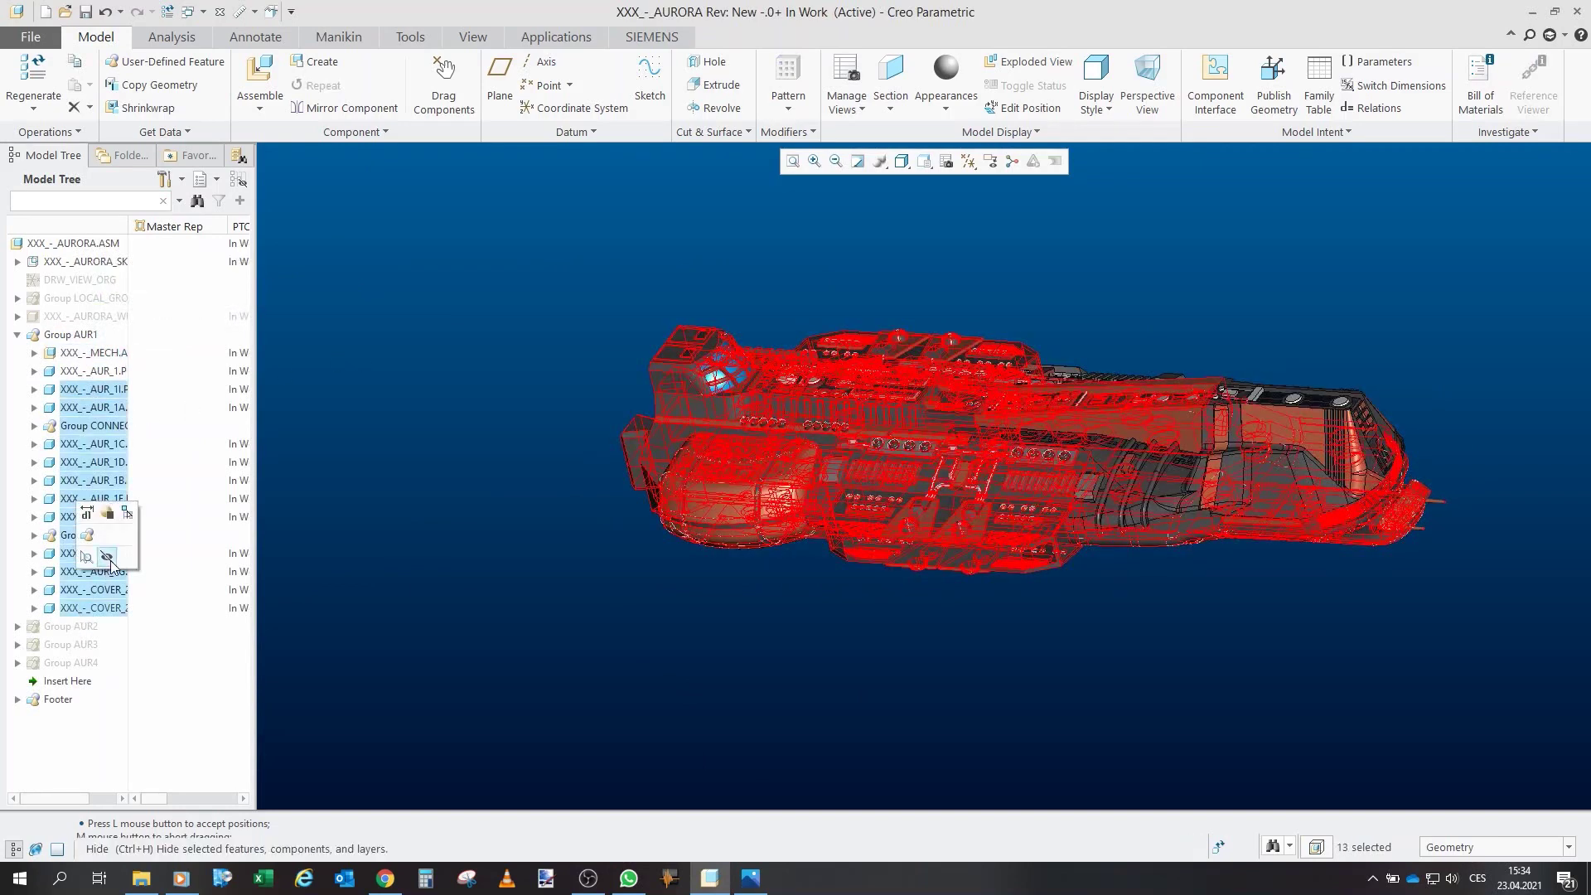
click(106, 557)
Hide the XXX_-_MECH subassembly and inspect the remaining XXX_-_AUR_1 bow part from below and above.
scroll(672, 651, up, 4)
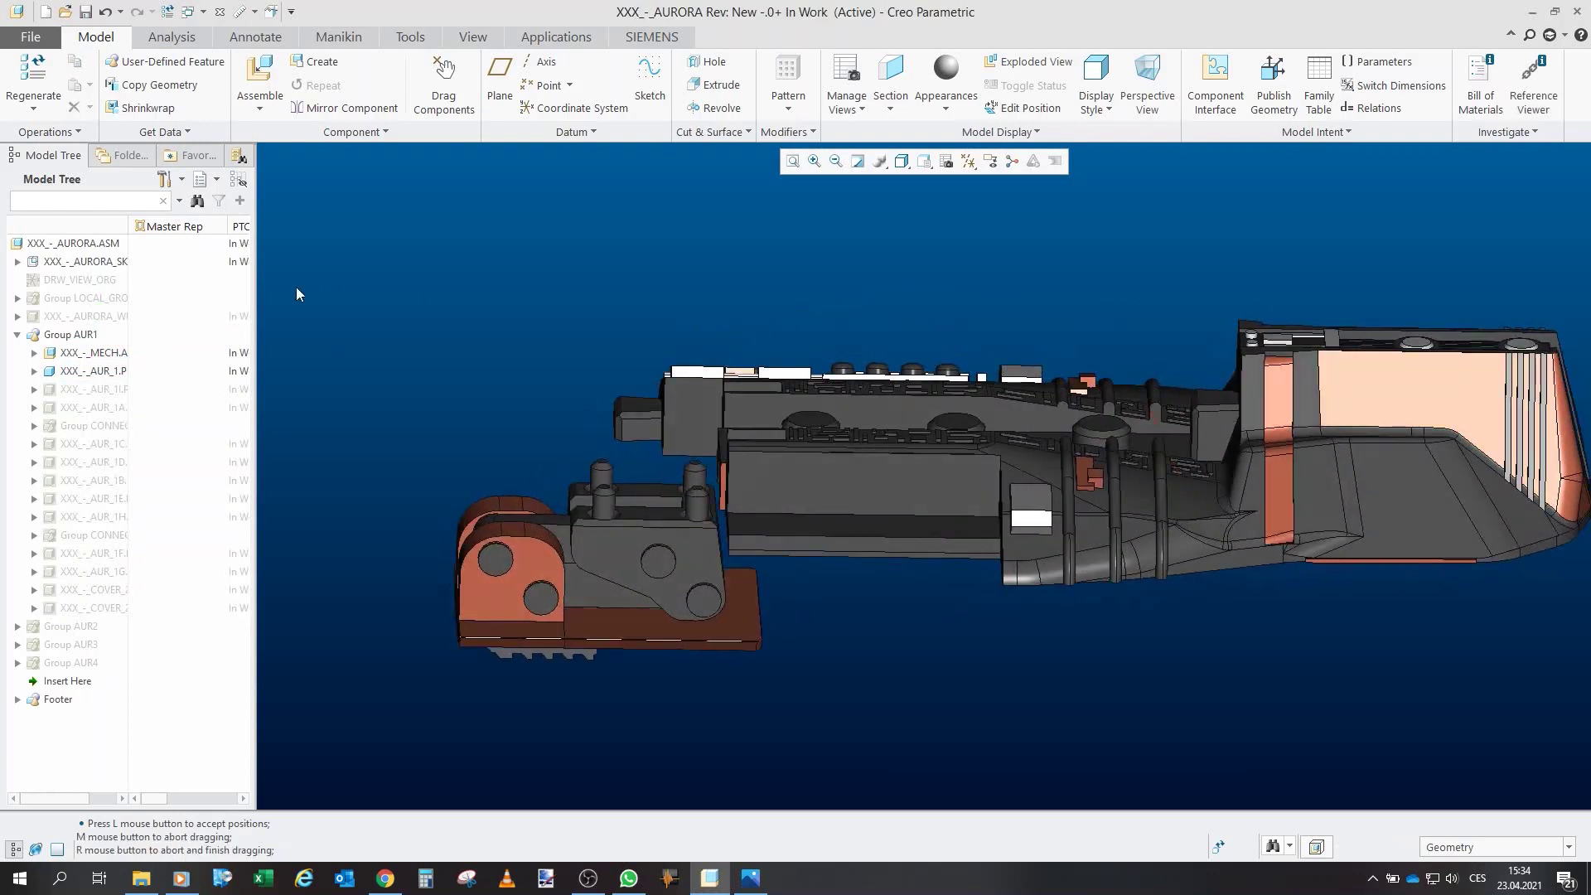
click(87, 352)
middle_drag(458, 428, 449, 362)
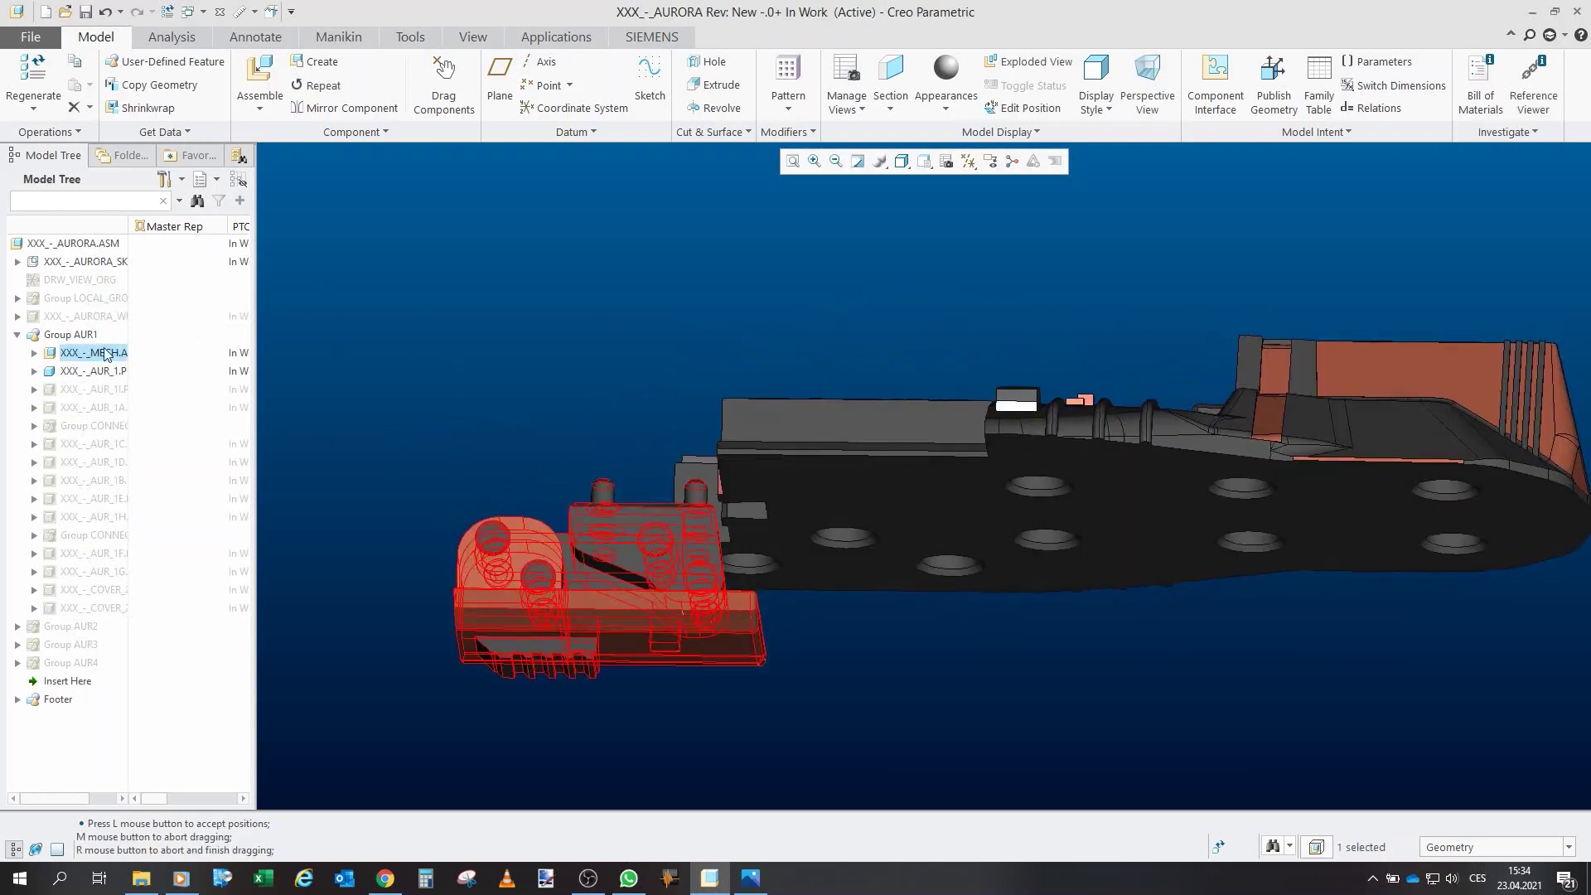
click(104, 354)
click(137, 302)
scroll(474, 270, up, 3)
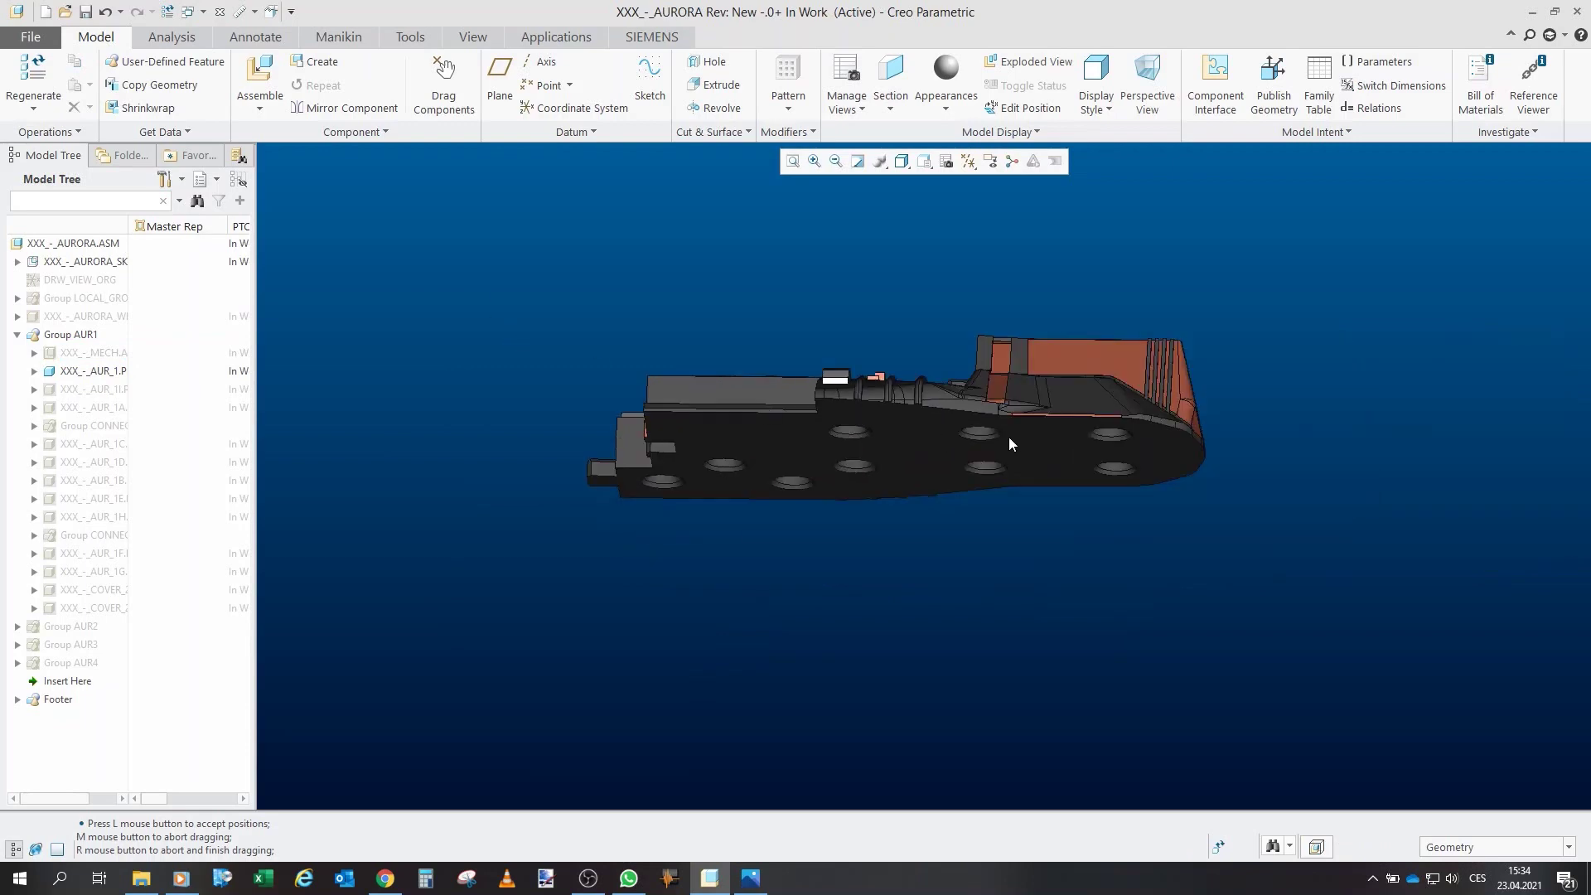
middle_drag(1008, 436, 522, 546)
Show the XXX_-_AUR_1I part again and inspect how it sits on the bow from above and the side.
click(93, 389)
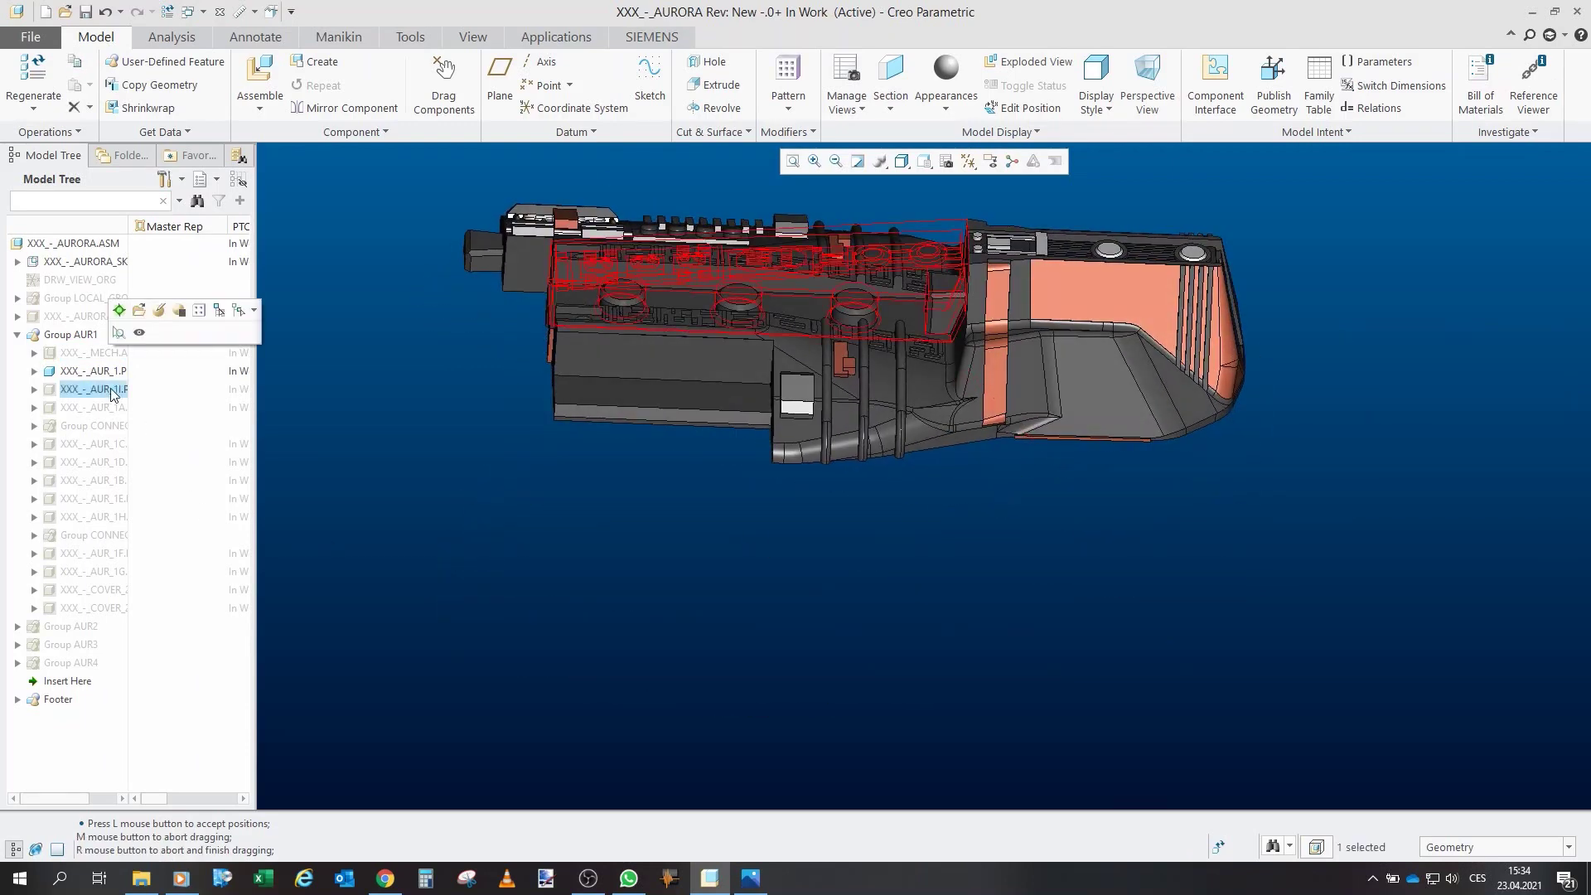
click(139, 332)
middle_drag(630, 414, 787, 466)
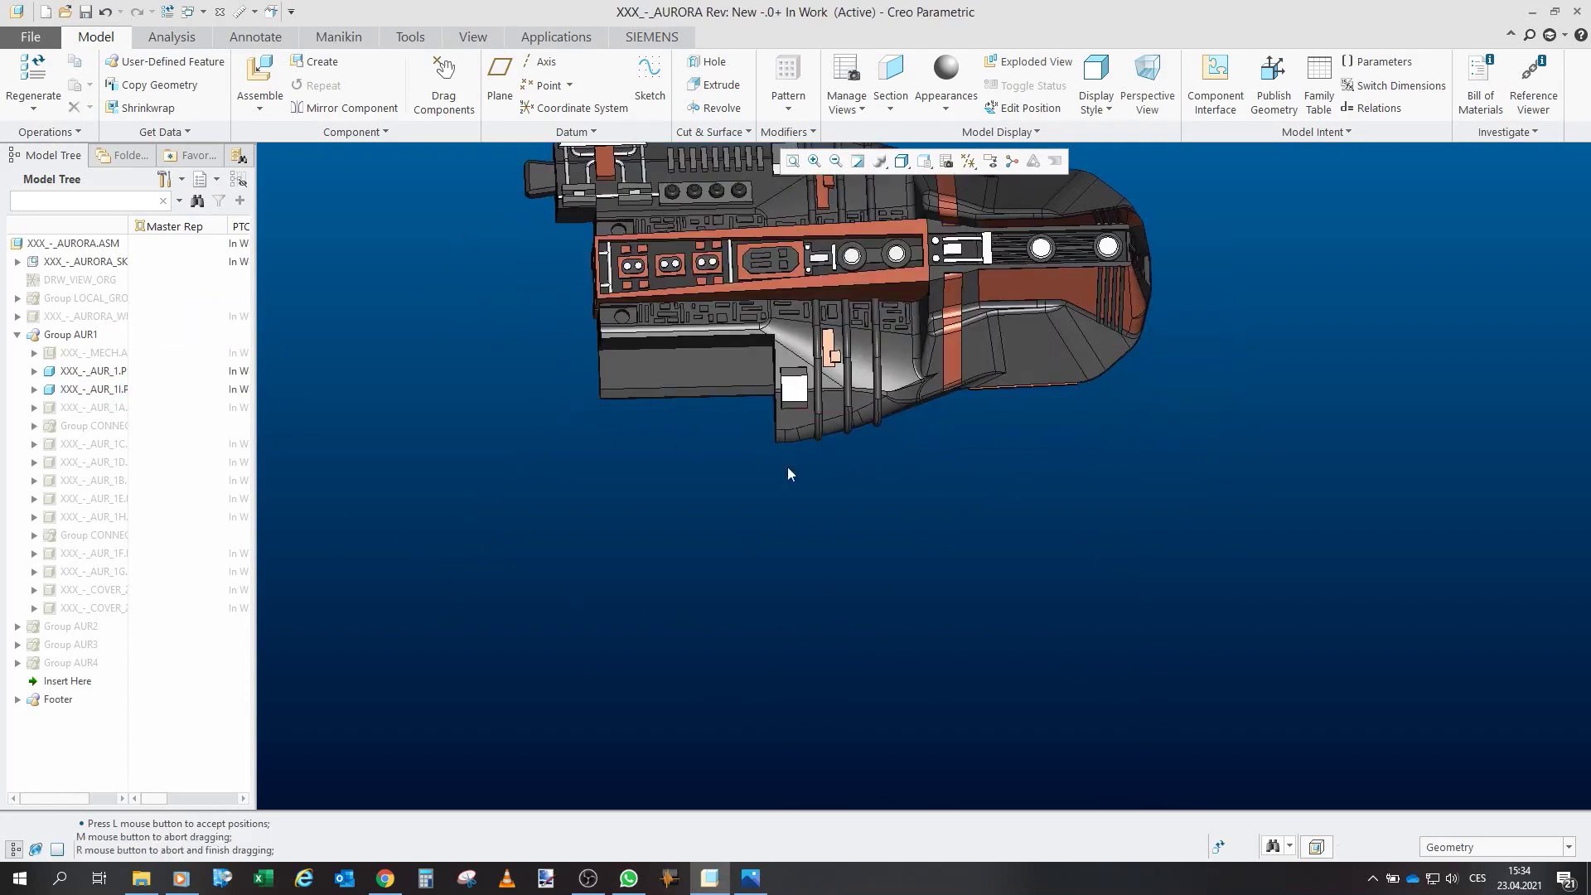
scroll(832, 297, up, 3)
middle_drag(831, 293, 919, 290)
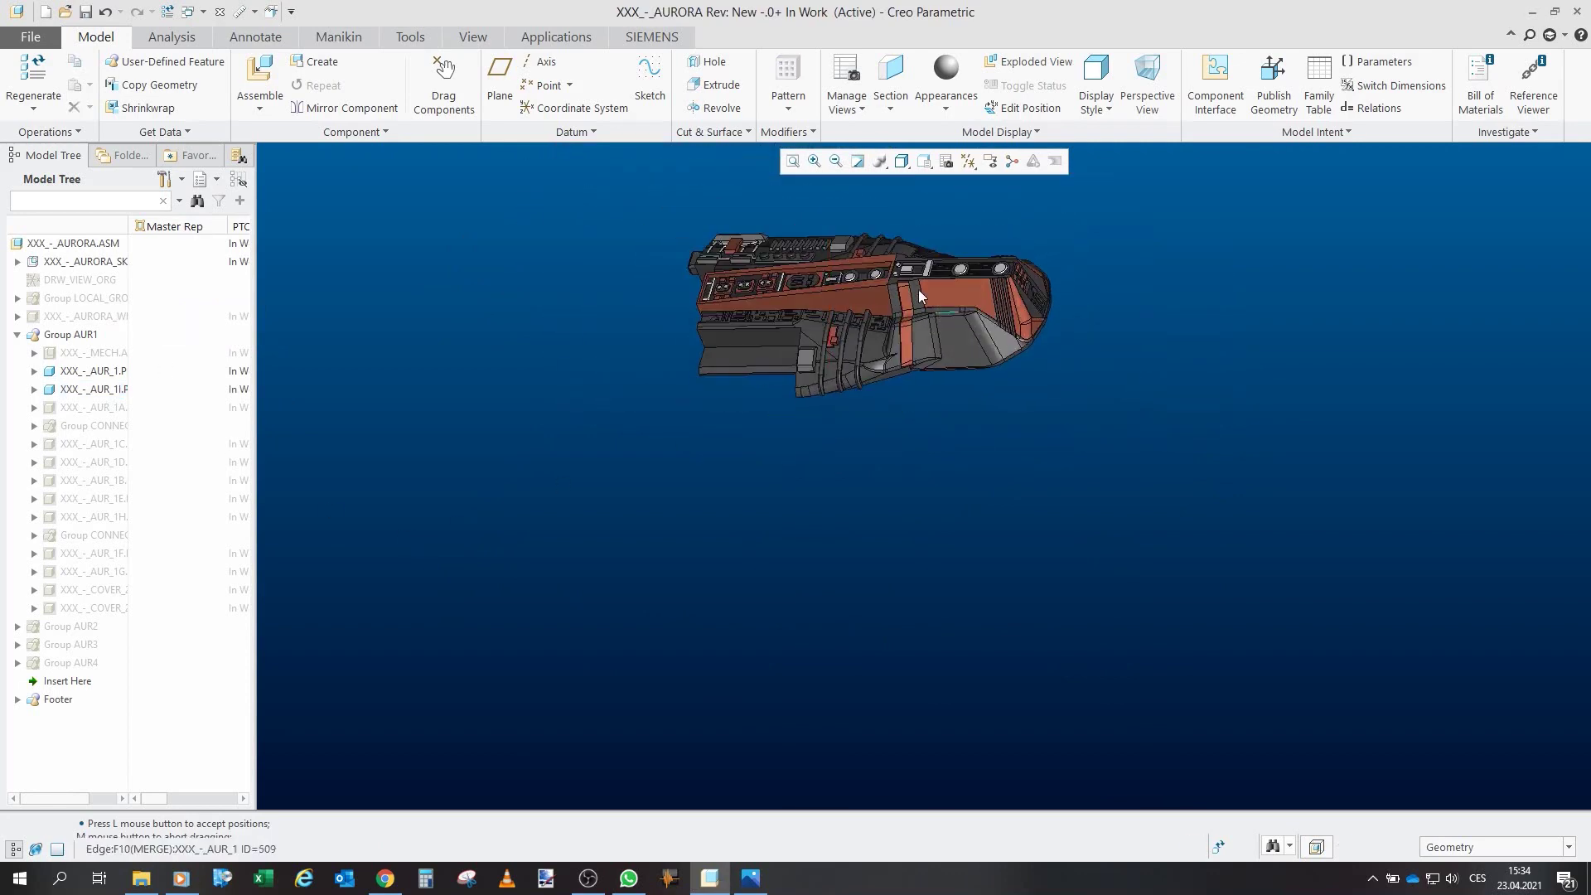
middle_drag(866, 352, 872, 297)
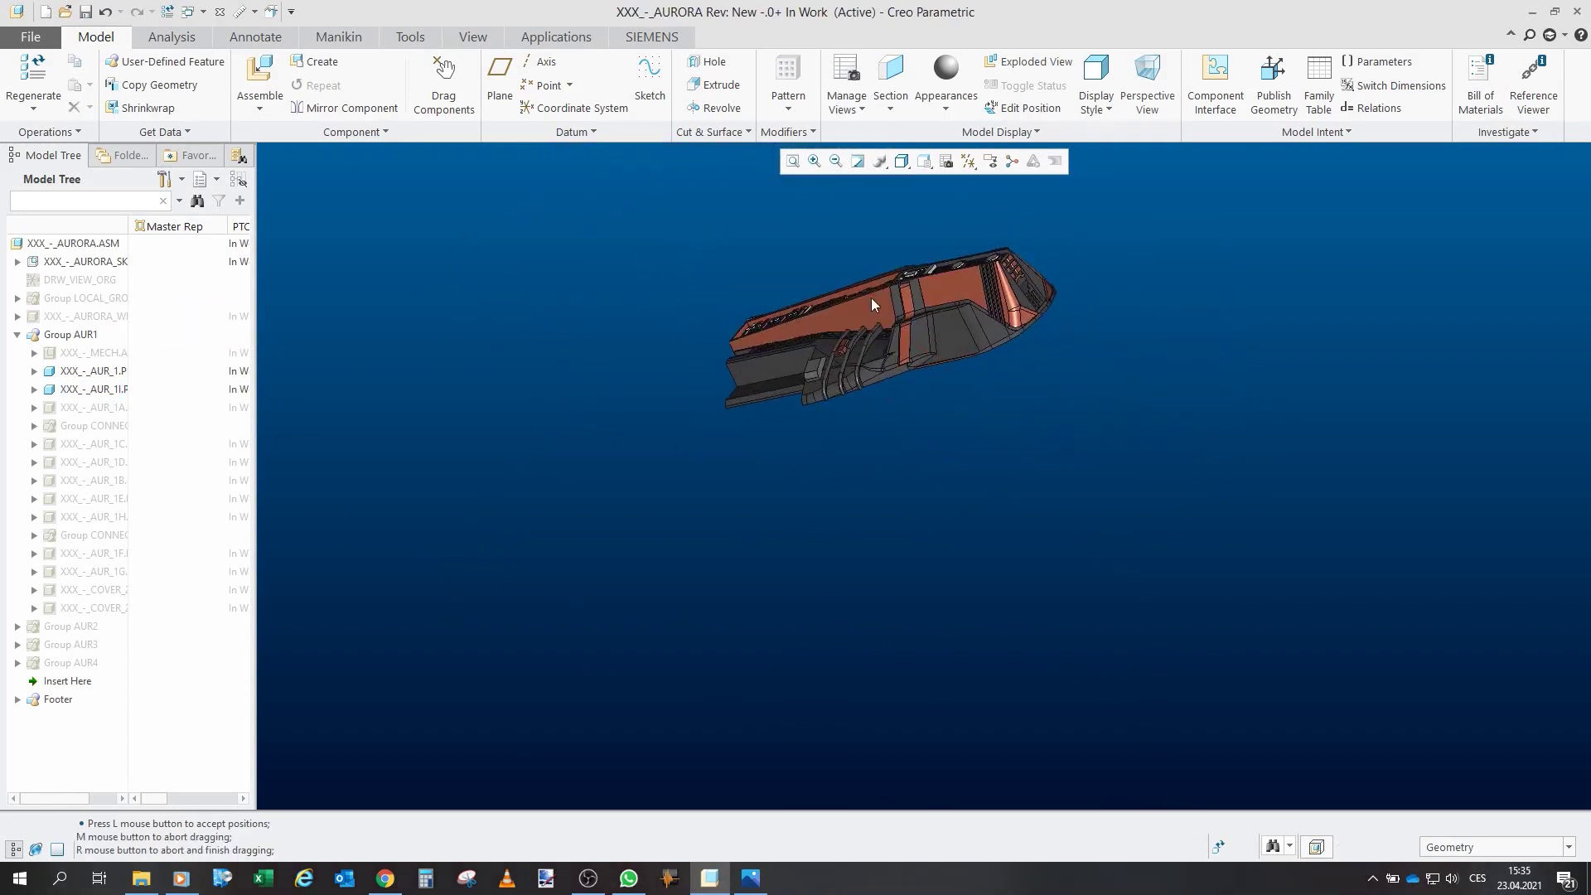
Show the XXX_-_AUR_1A rear hull part again and inspect its joint with the bow part from below.
click(85, 407)
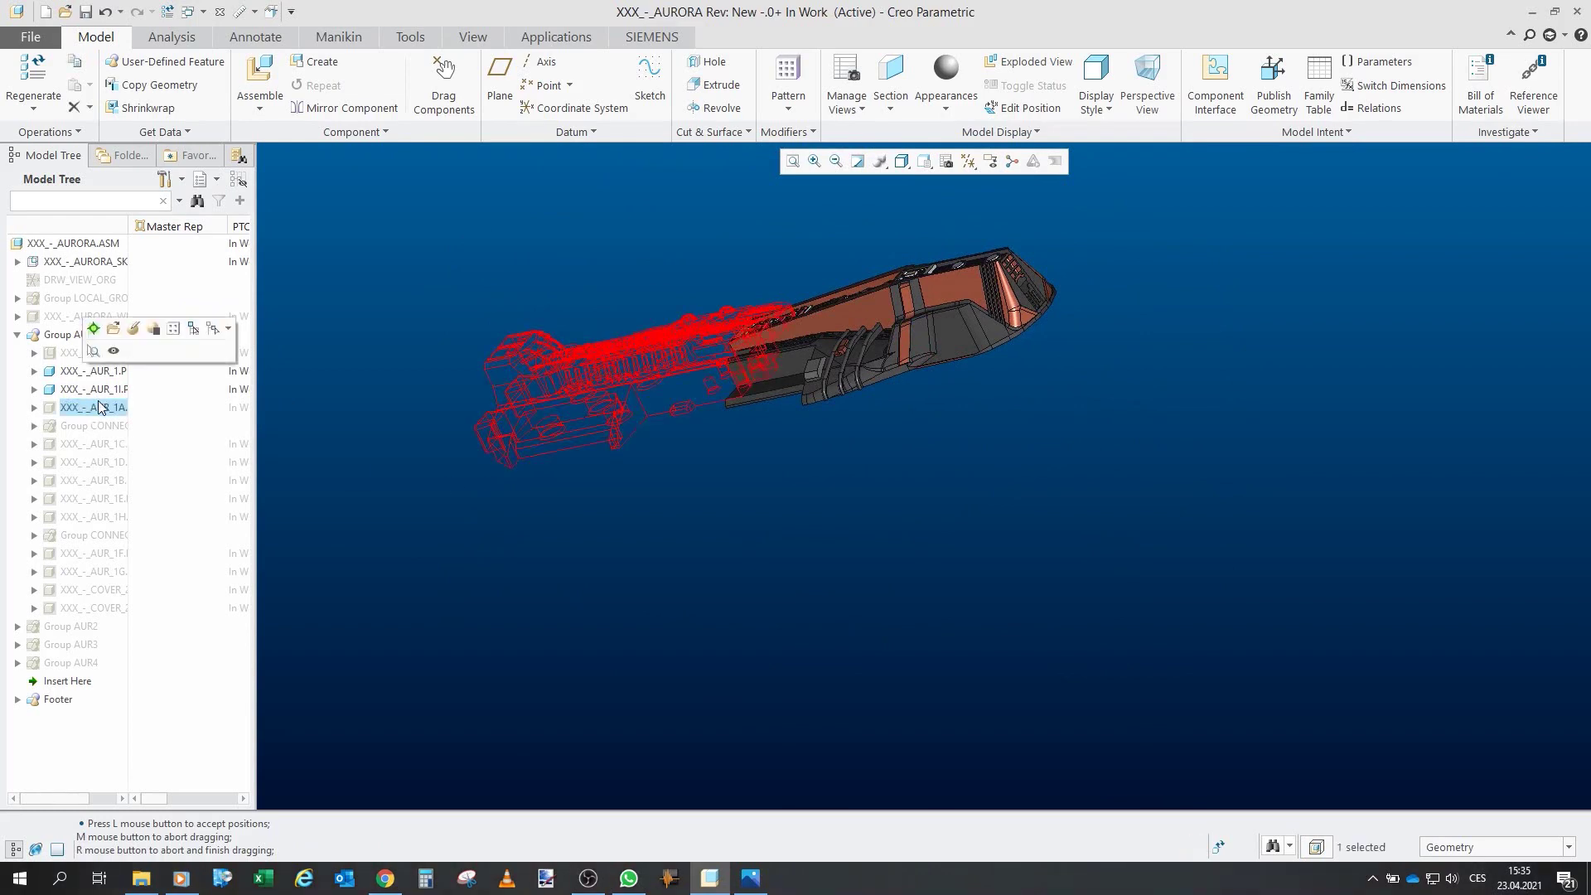
click(549, 560)
scroll(688, 302, down, 3)
middle_drag(784, 344, 823, 296)
click(102, 411)
click(822, 296)
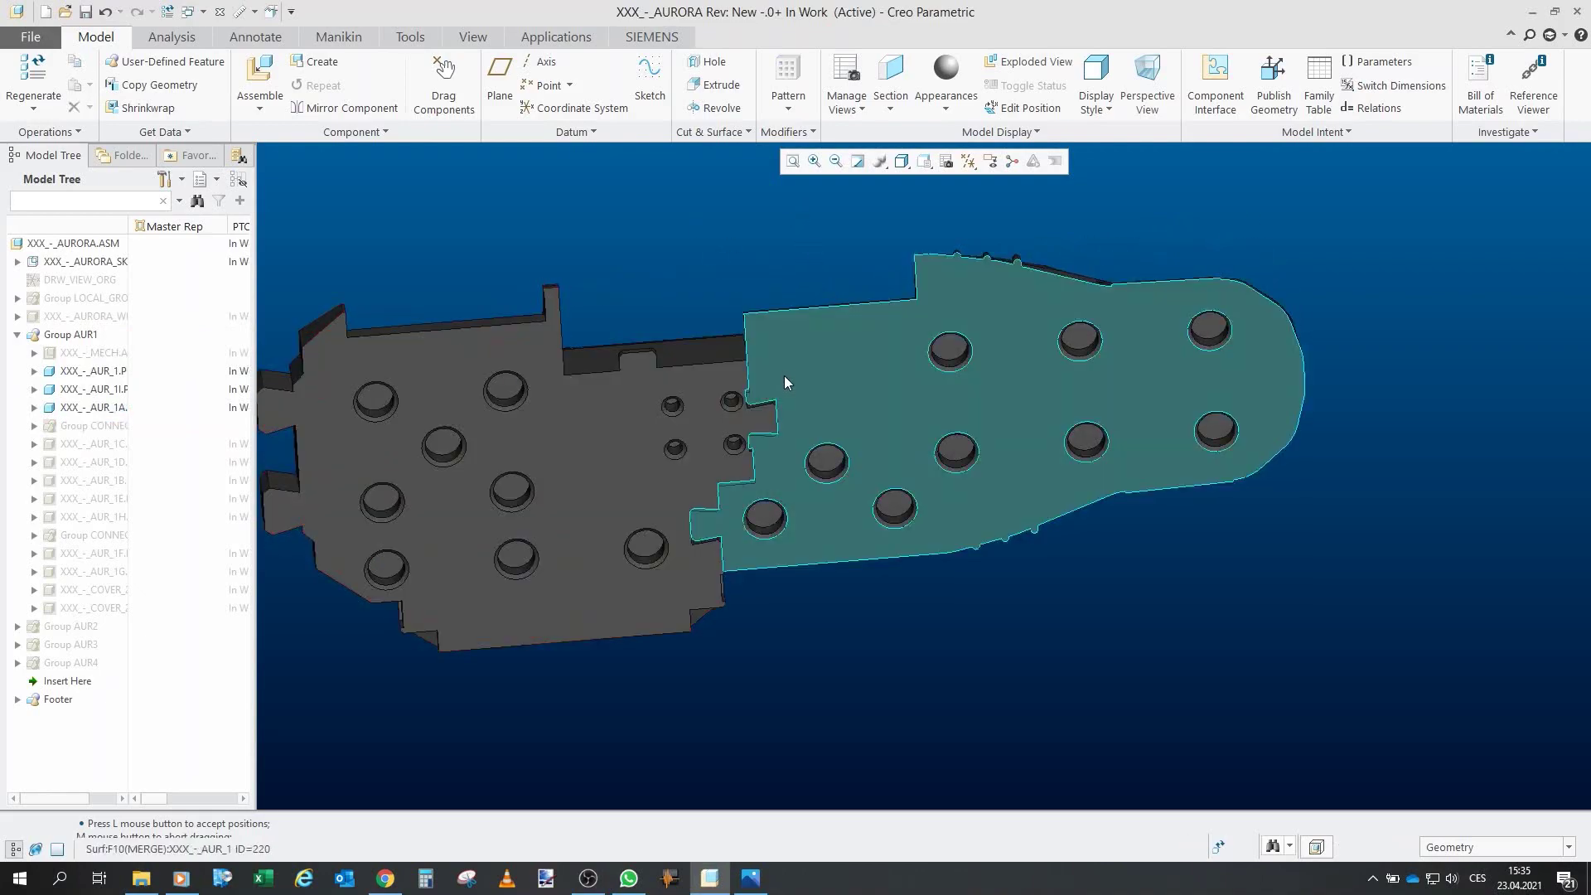
middle_drag(784, 376, 787, 688)
Show the first connector group in AUR1 again and inspect its round pins on the hull's underside.
click(79, 429)
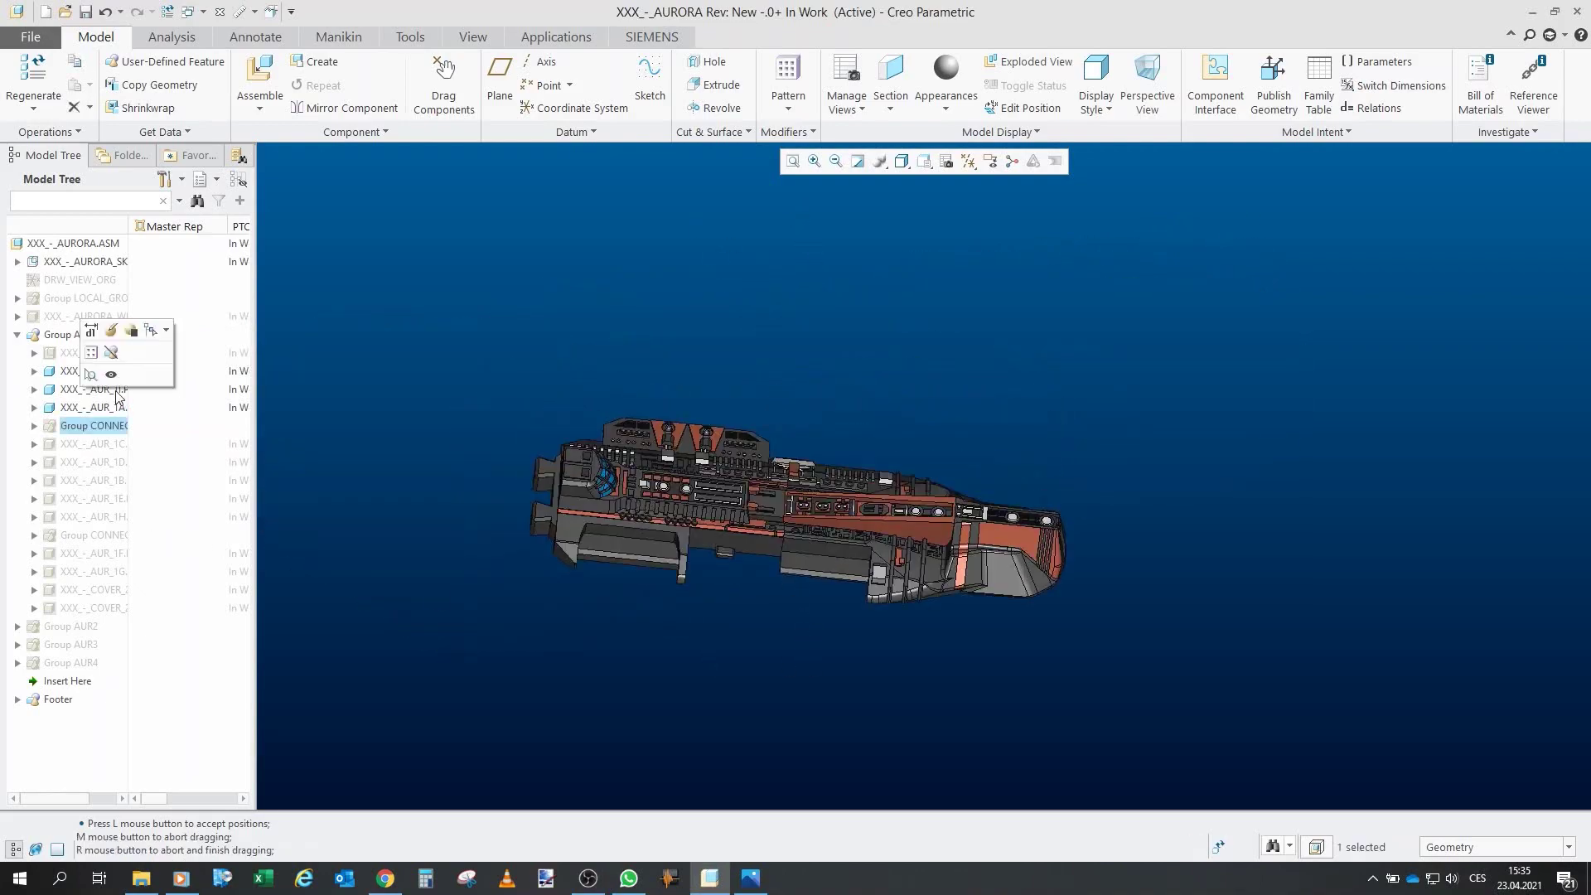
click(112, 377)
scroll(659, 481, down, 3)
middle_drag(659, 489, 664, 312)
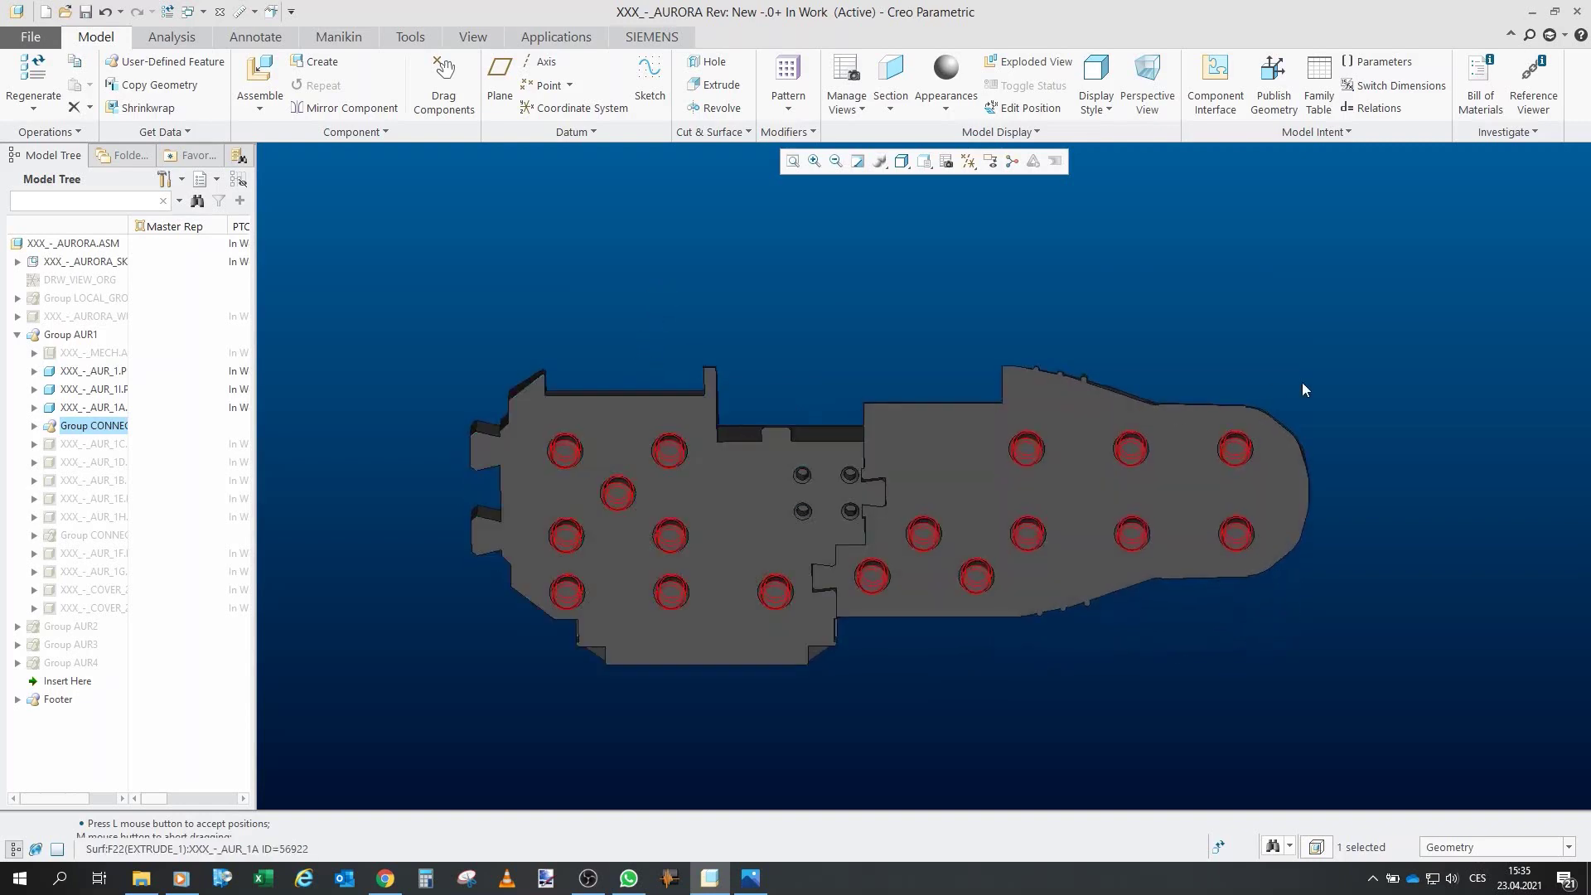
click(1268, 387)
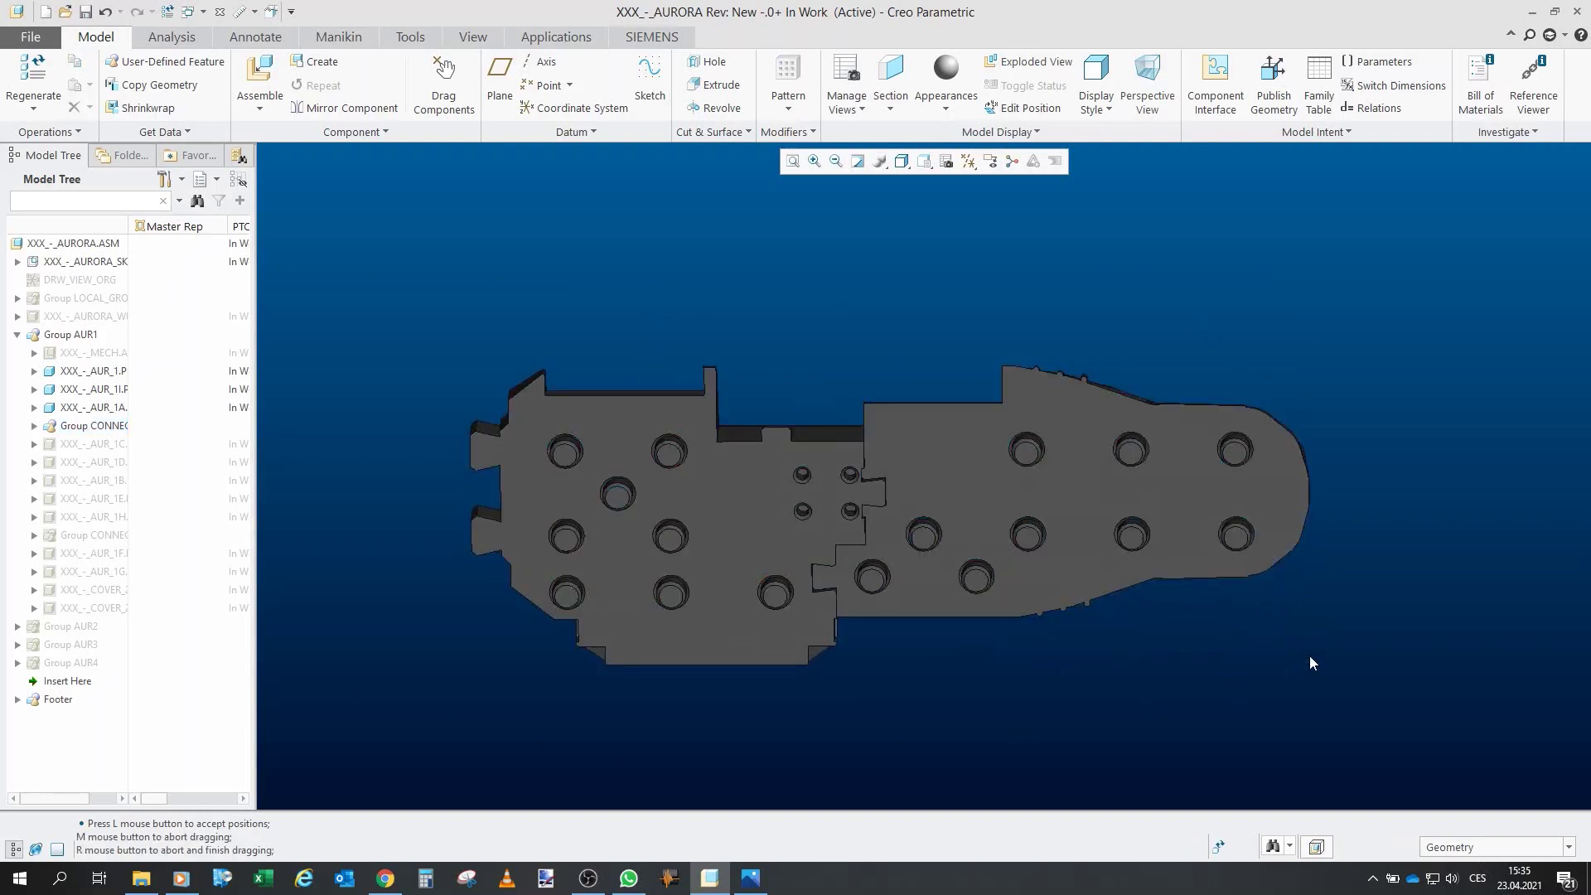
middle_drag(1306, 659, 935, 665)
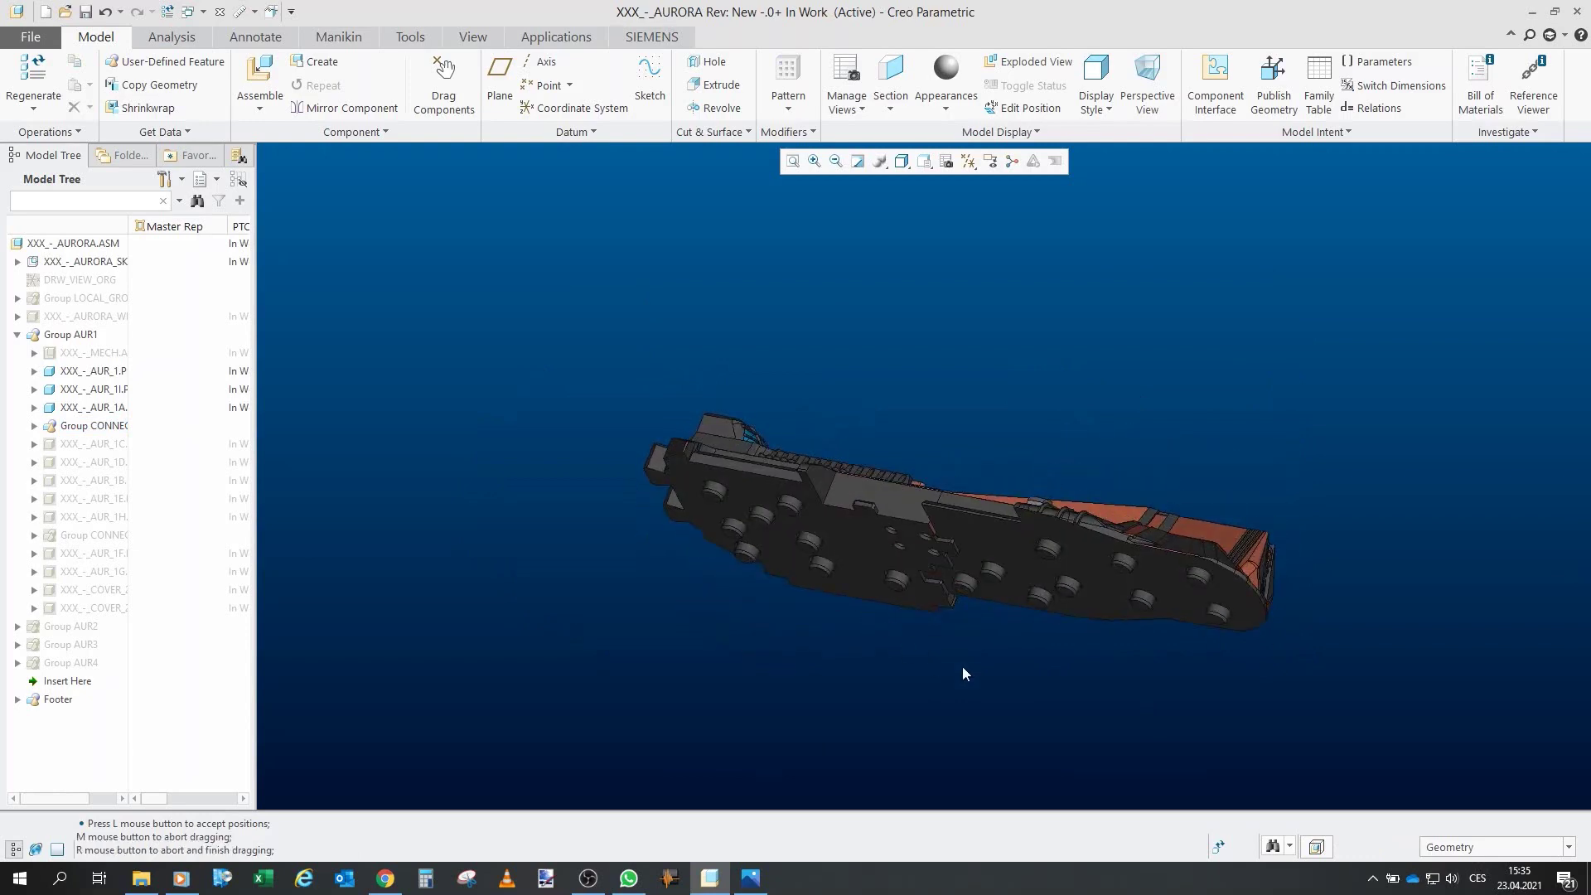
Show the XXX_-_AUR_1C part again to cover the bow's underside.
click(96, 448)
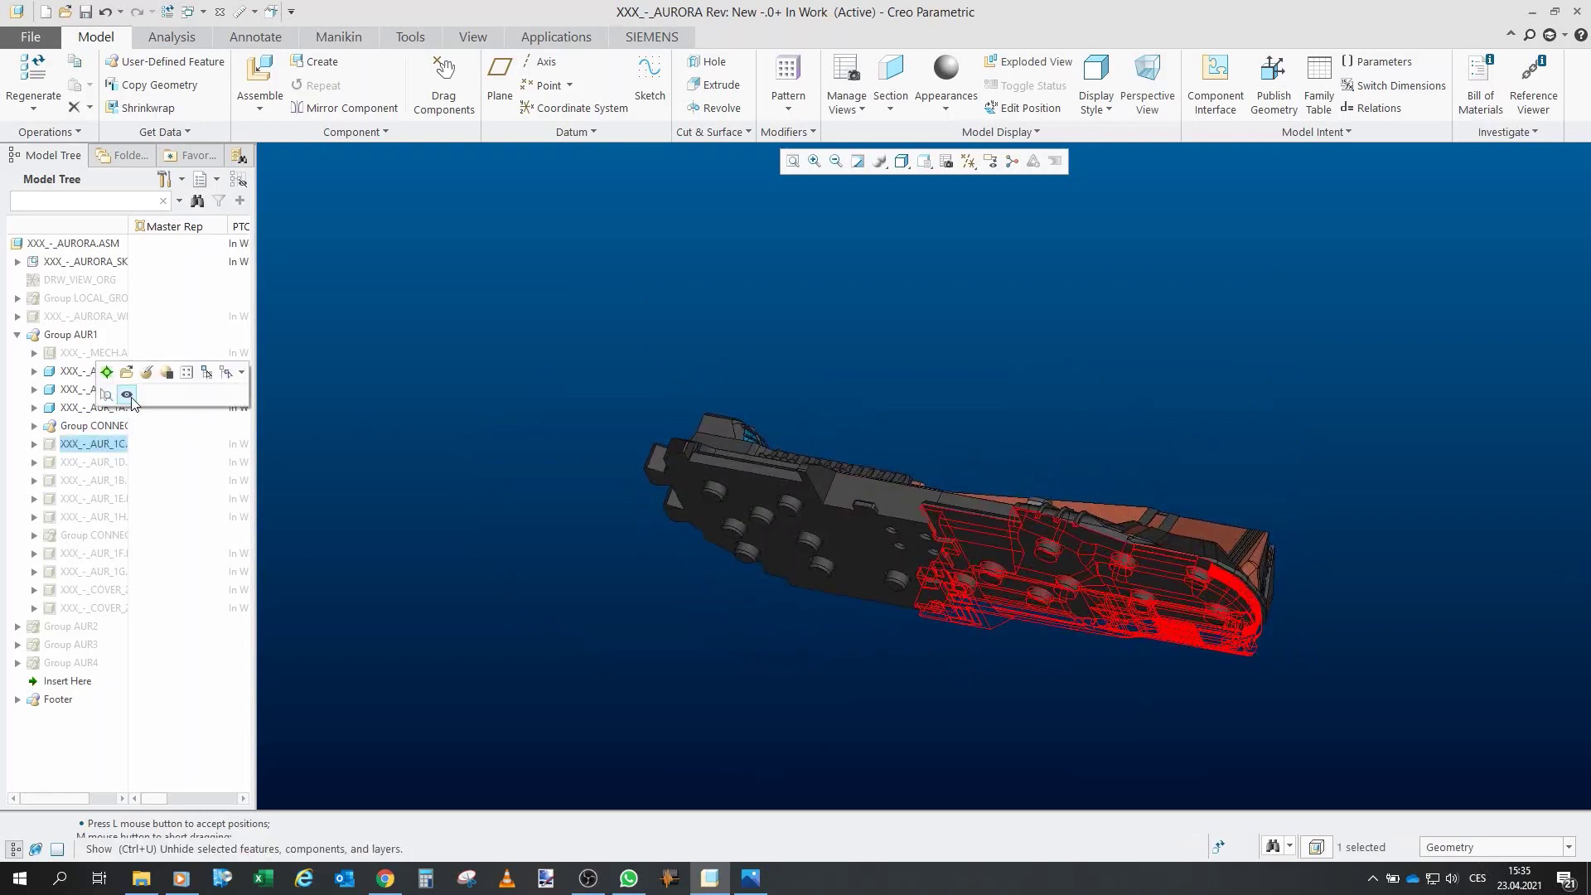
scroll(1044, 598, up, 5)
middle_drag(1045, 598, 1065, 659)
click(1066, 662)
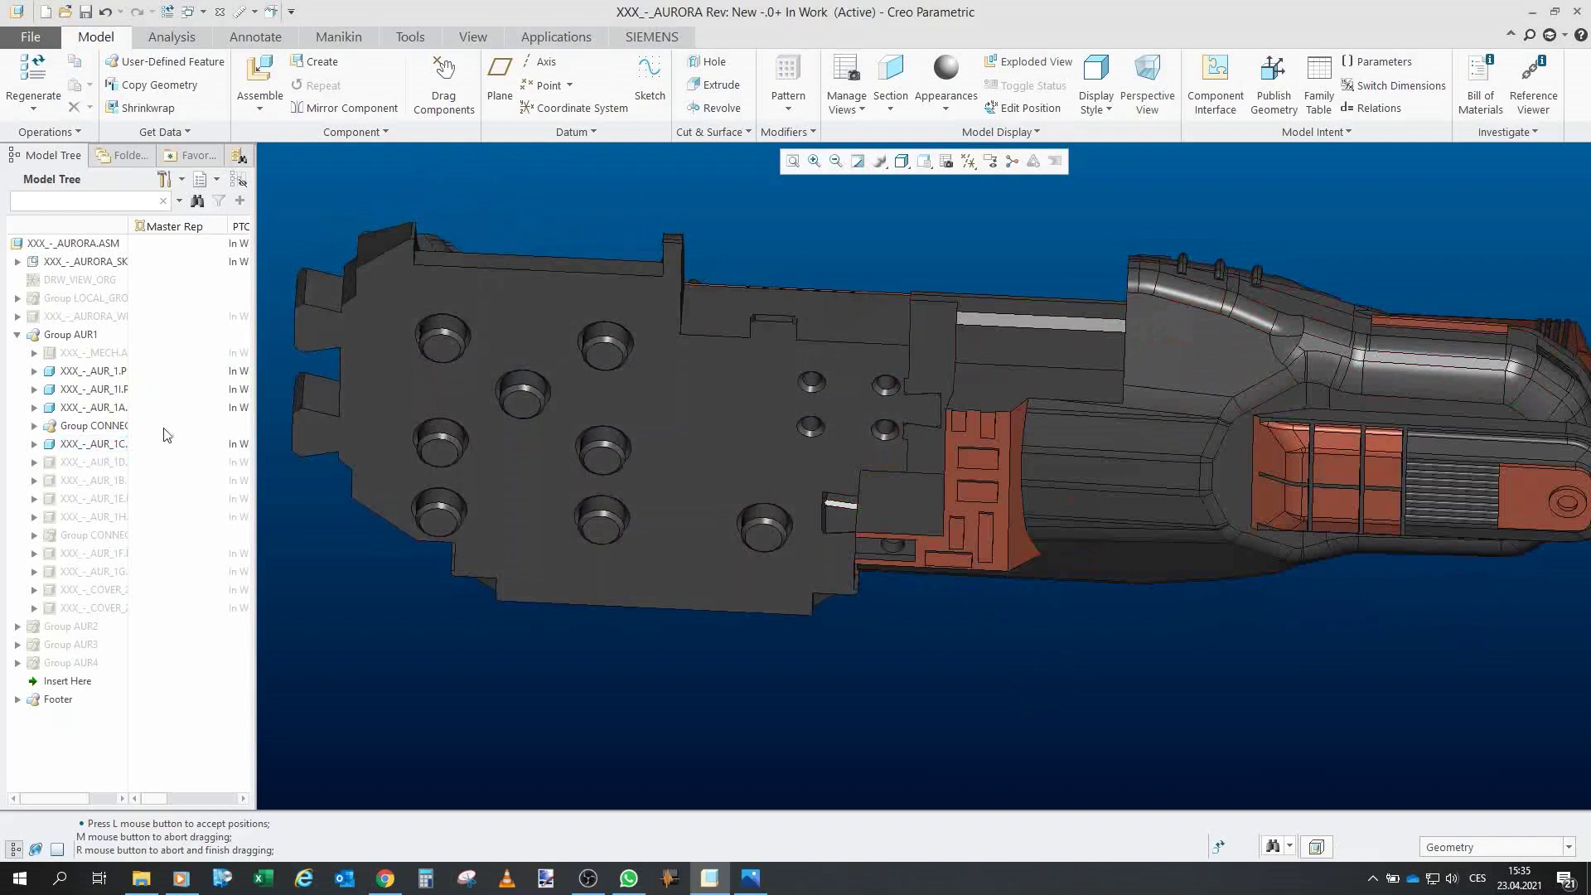
Show the XXX_-_AUR_1D part again under the rear hull and view the front section from above.
click(100, 466)
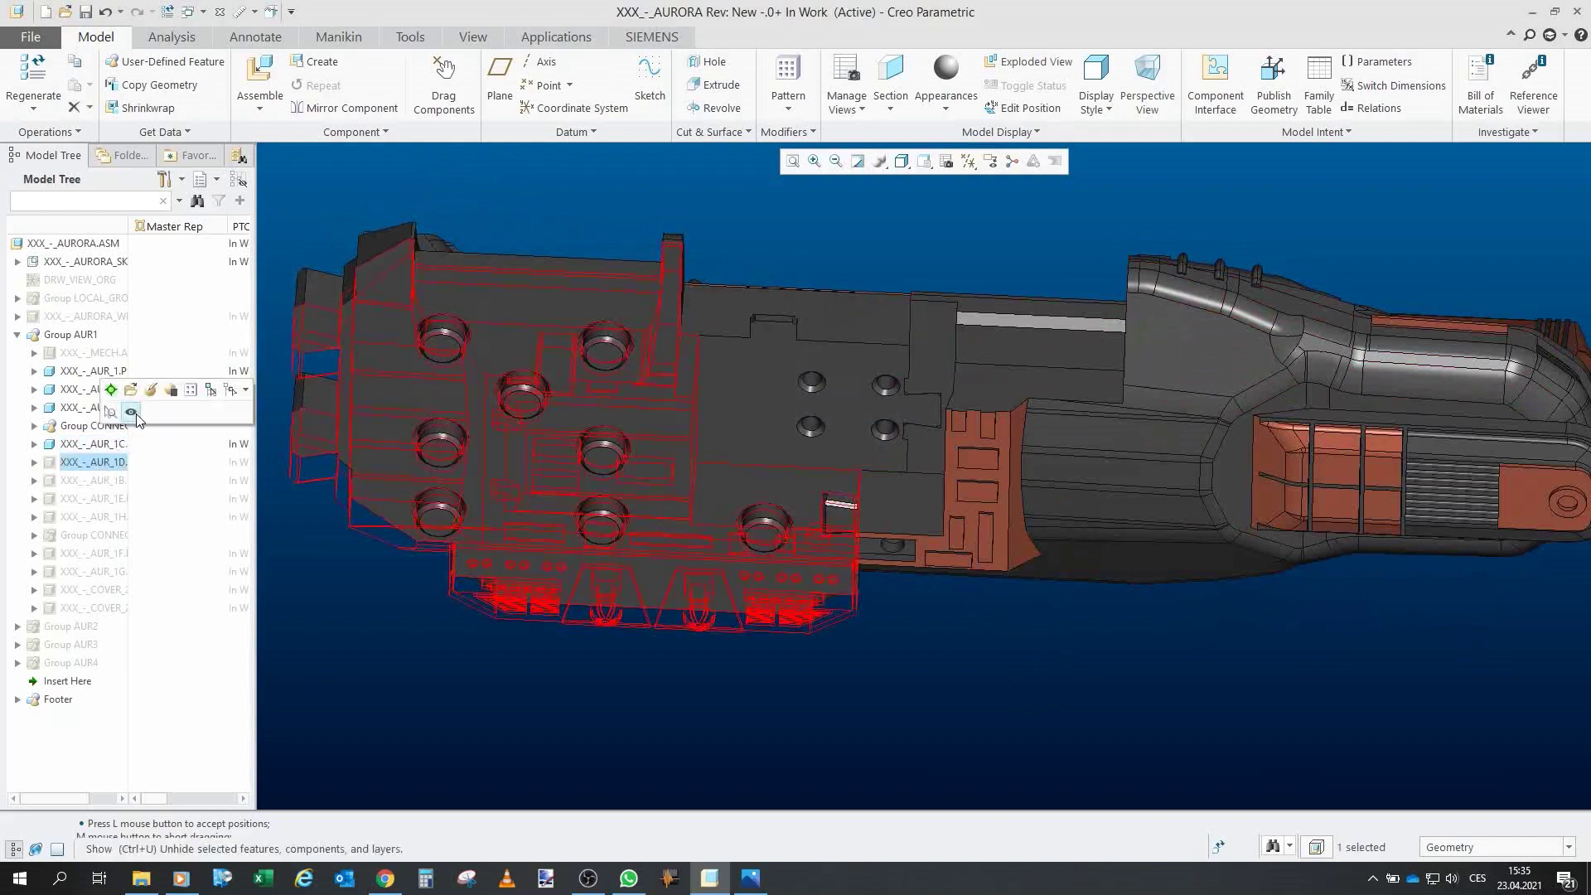
click(133, 413)
scroll(894, 446, up, 4)
click(848, 494)
middle_drag(848, 494, 781, 595)
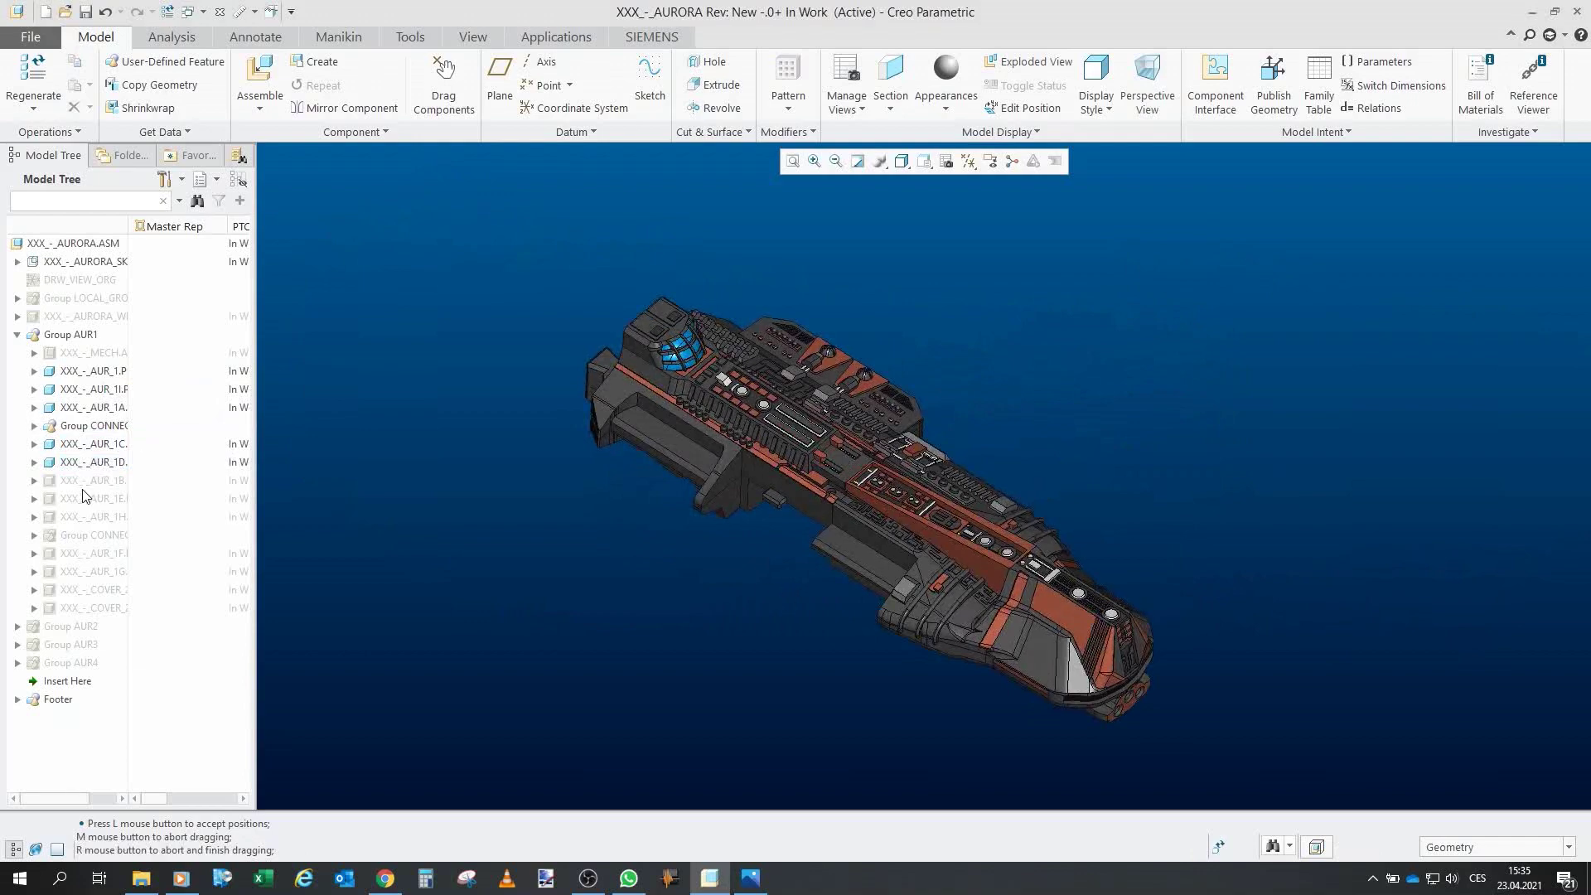
Show the XXX_-_AUR_1B side part again and view the front section from above.
click(87, 482)
click(119, 429)
click(844, 637)
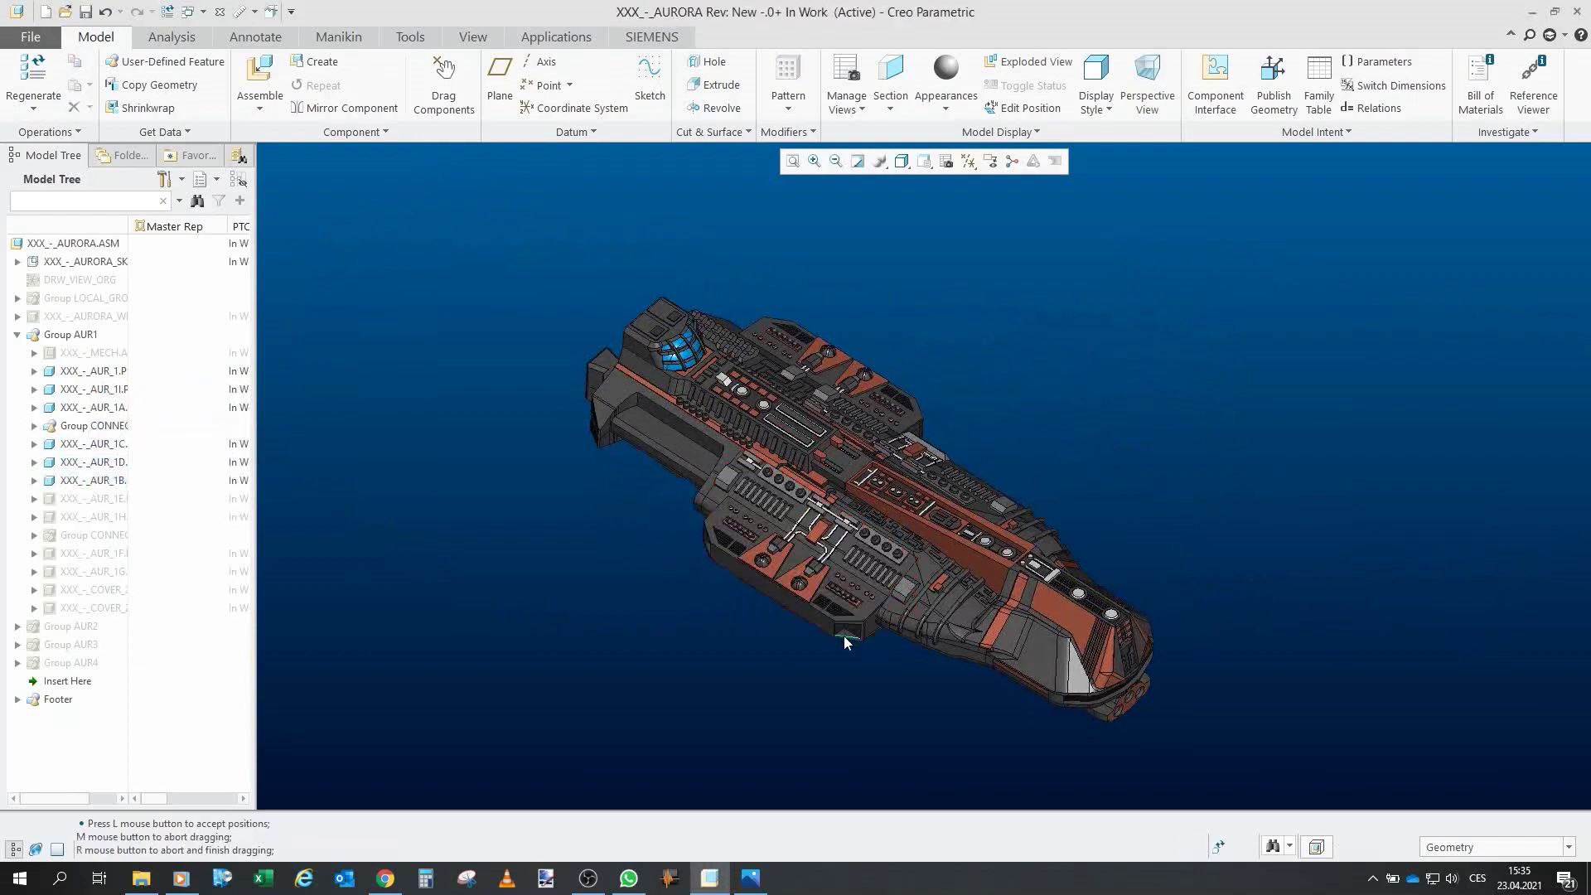
middle_drag(843, 635, 560, 440)
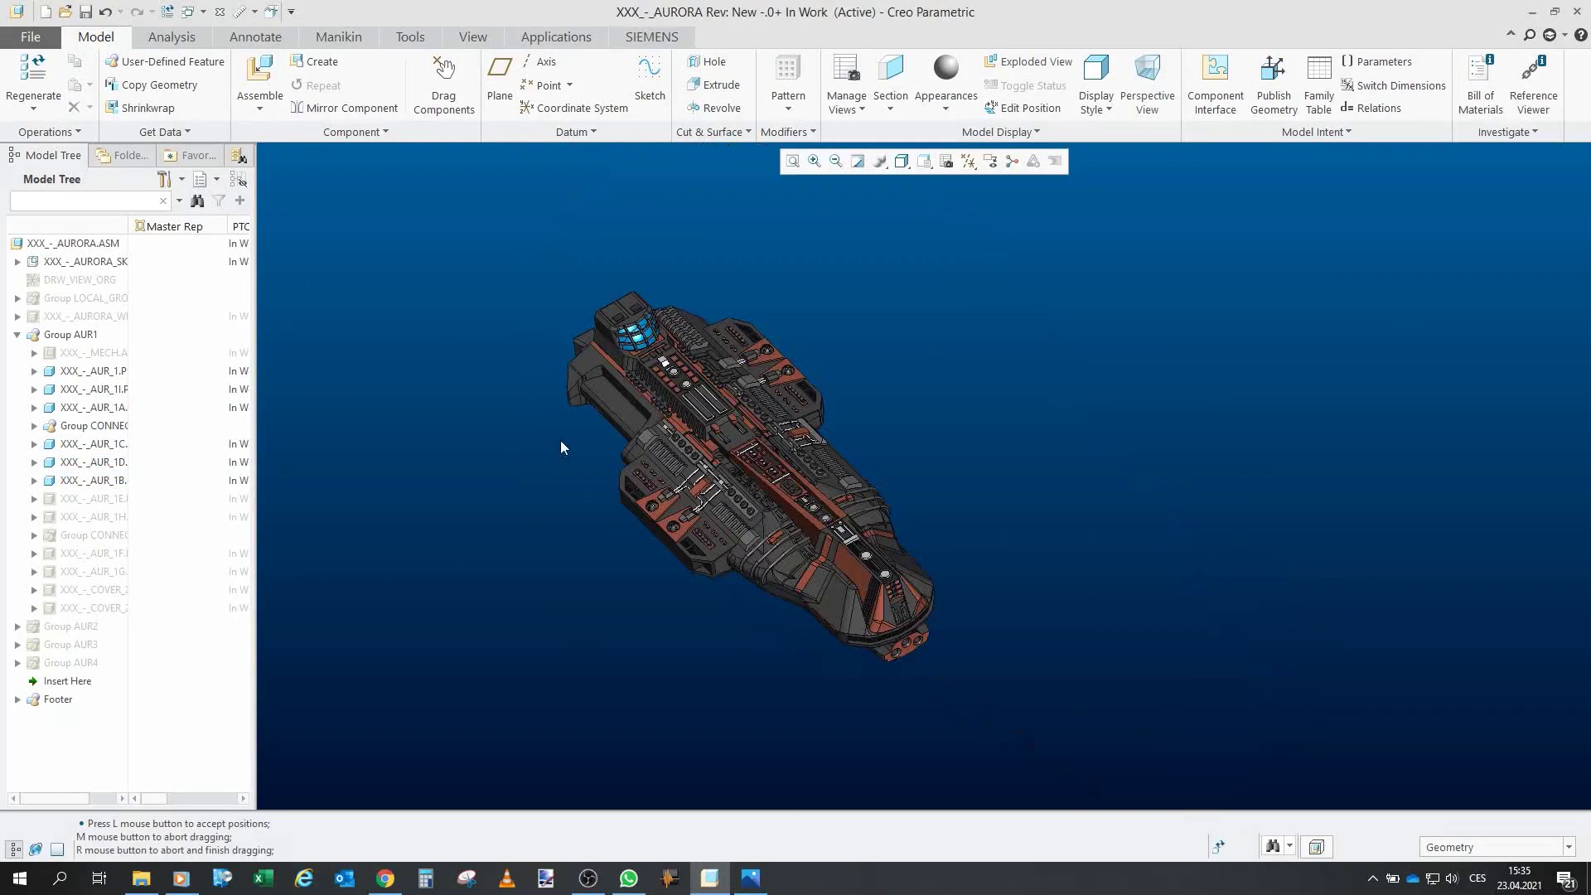
Show the rounded side tank XXX_-_AUR_1E and the bow gun part XXX_-_AUR_1H again.
click(130, 439)
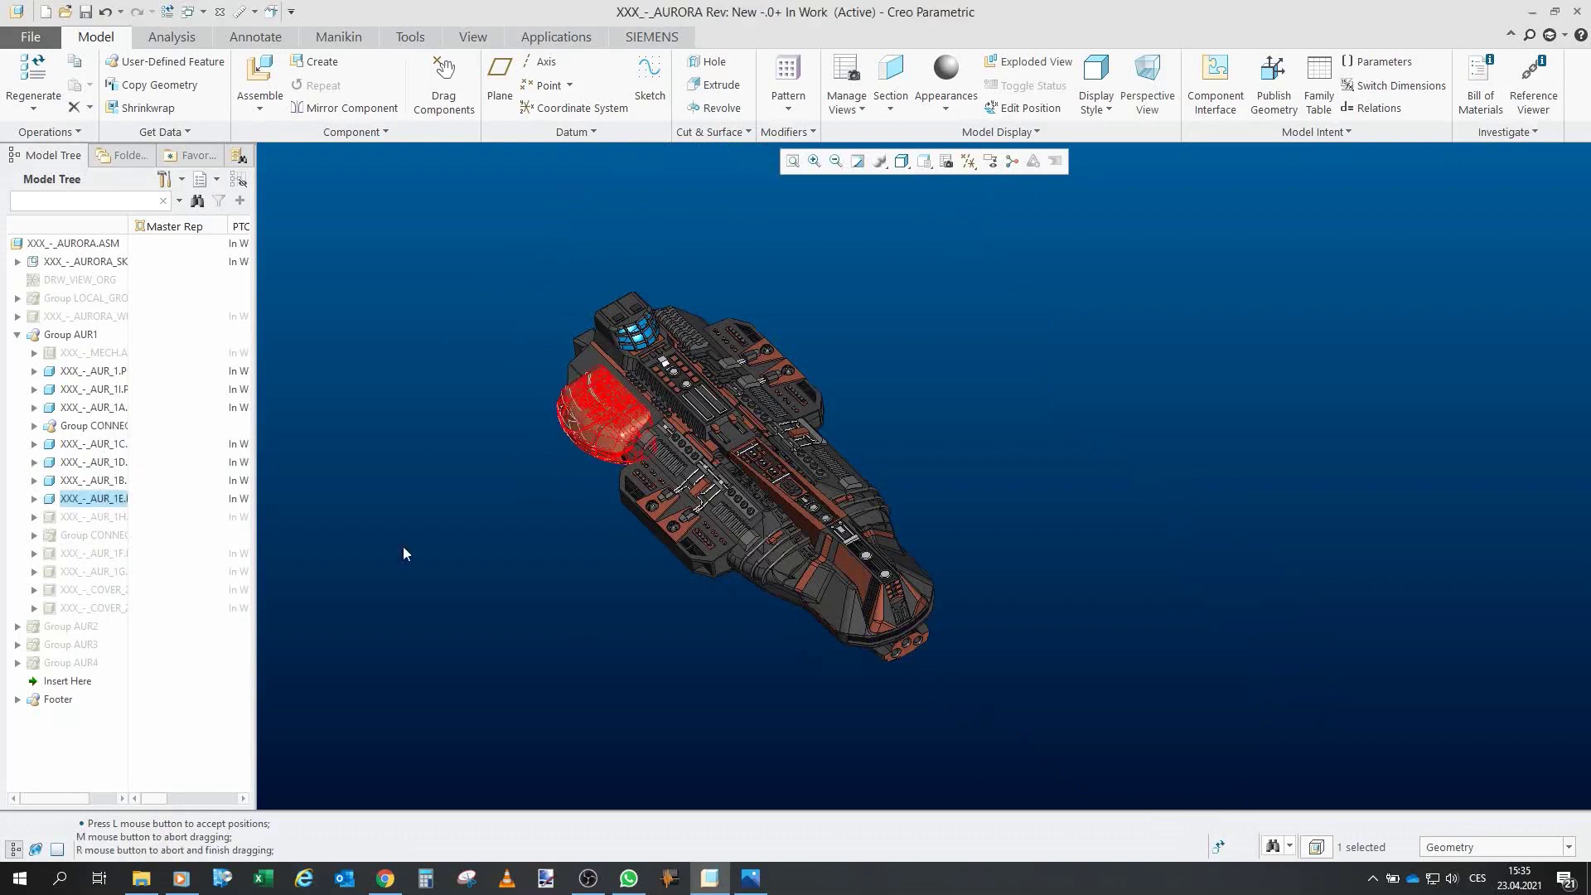
mouse_move(580, 497)
middle_down()
mouse_move(746, 421)
mouse_move(580, 595)
middle_up()
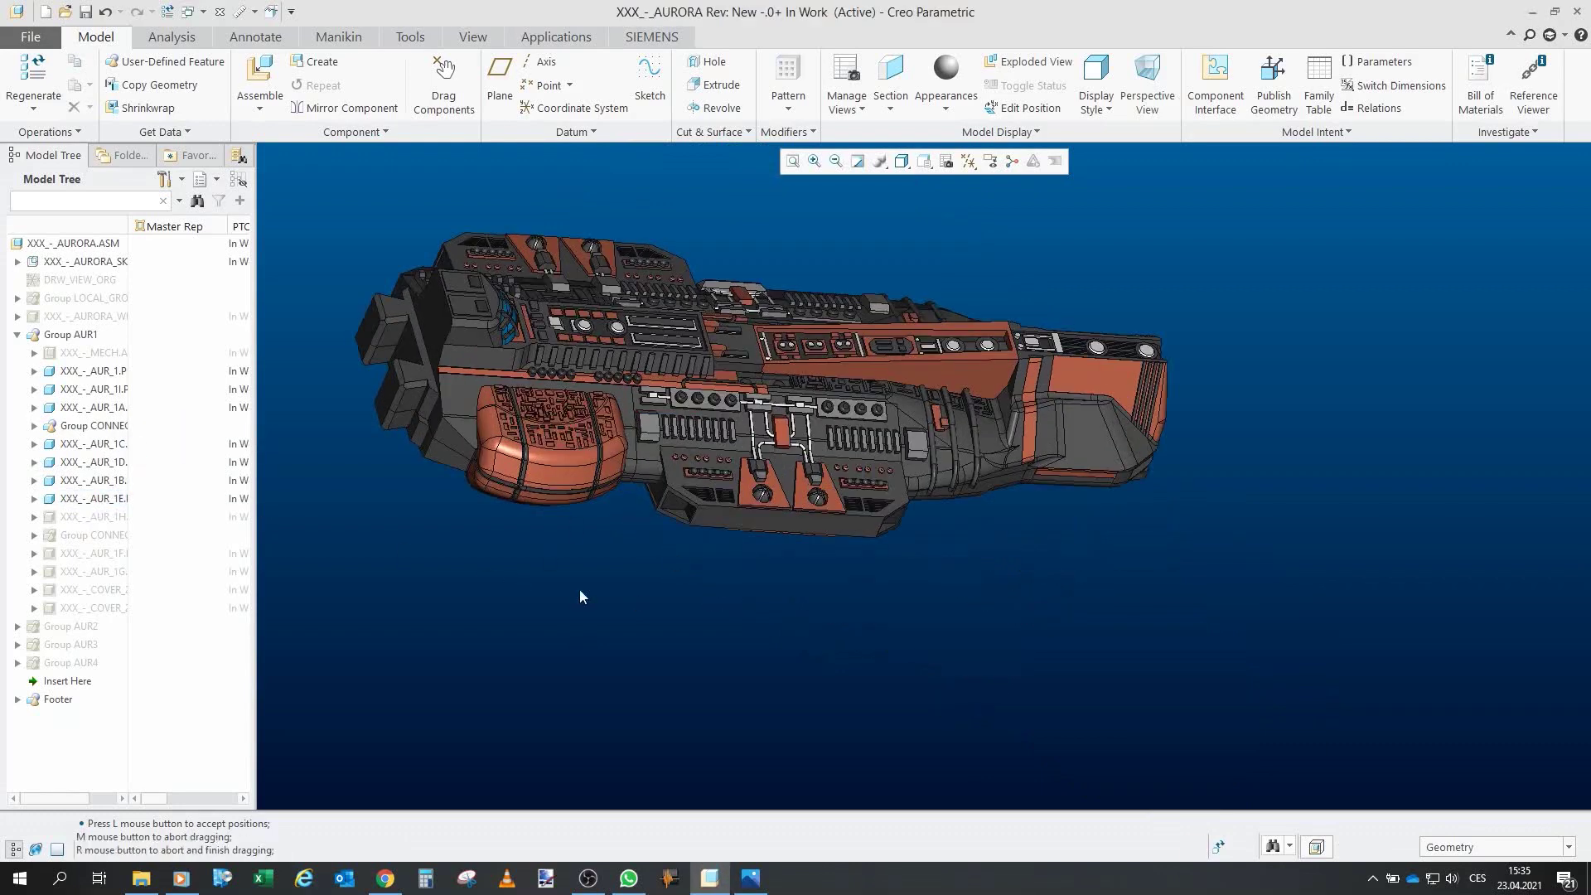
click(107, 519)
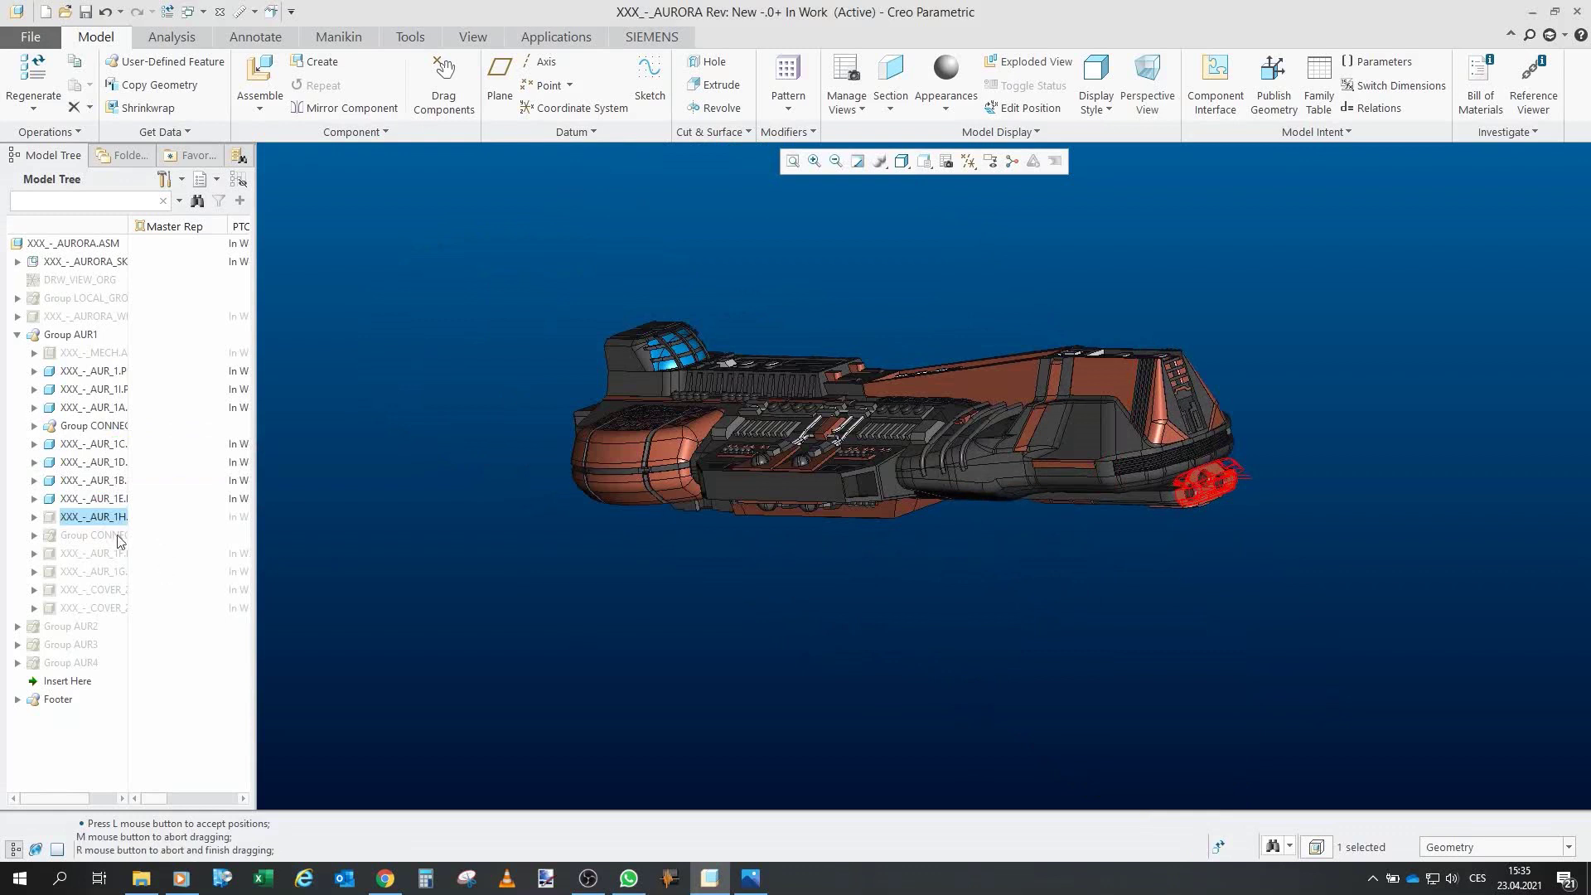
click(132, 457)
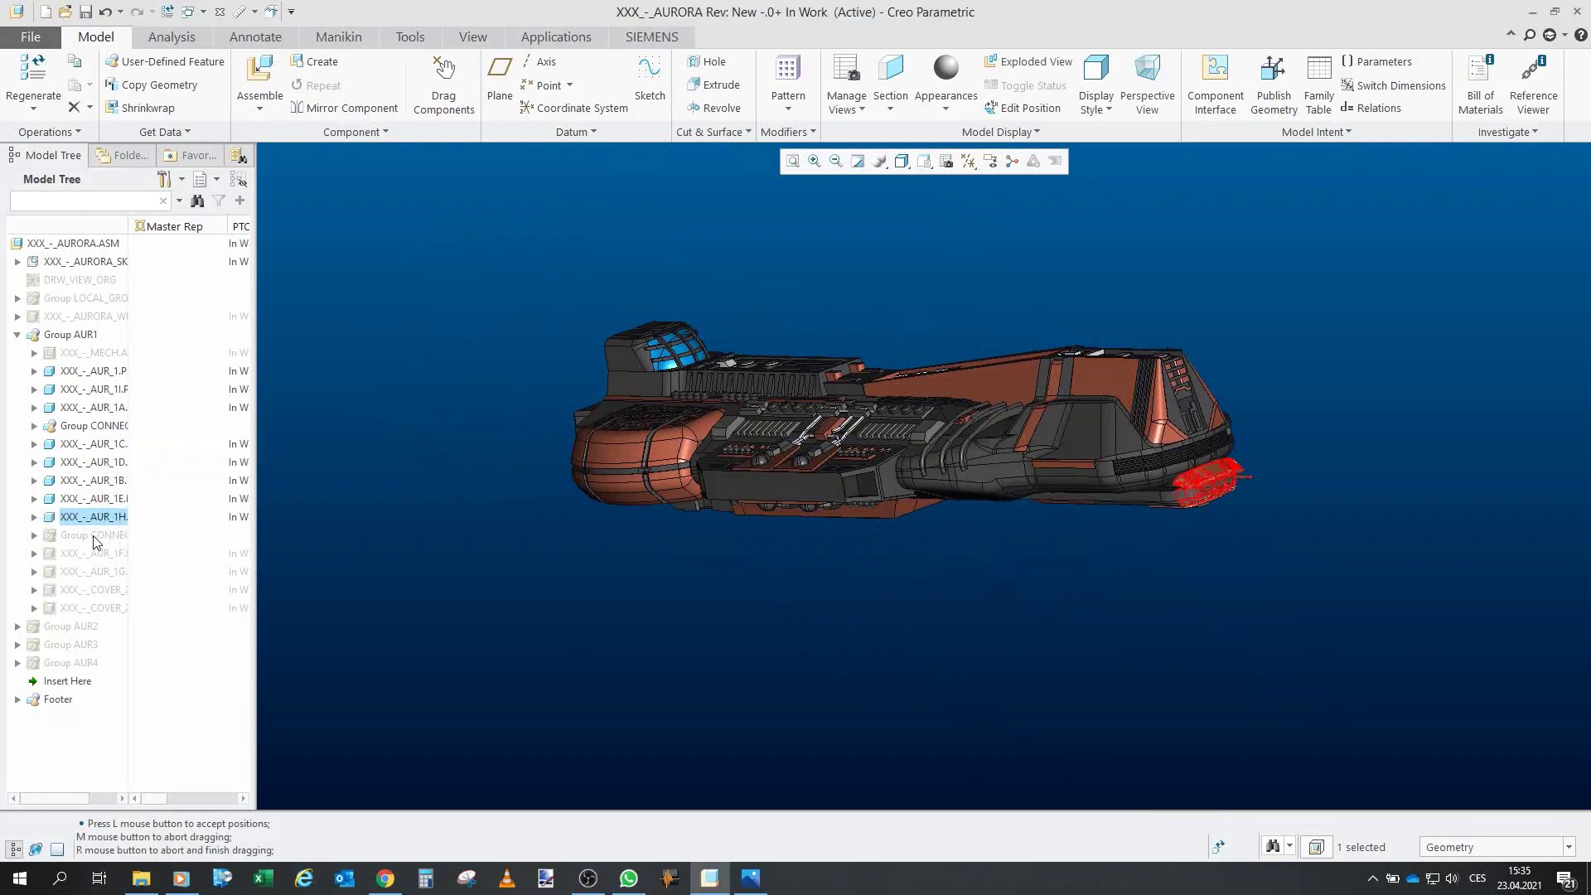
Show the hidden group AUR1 components listed below XXX_-_AUR_1H again, including XXX_-_AUR_1F, XXX_-_AUR_1G and both XXX_-_COVER parts, and view the hull's underside.
click(95, 537)
shift+click(83, 611)
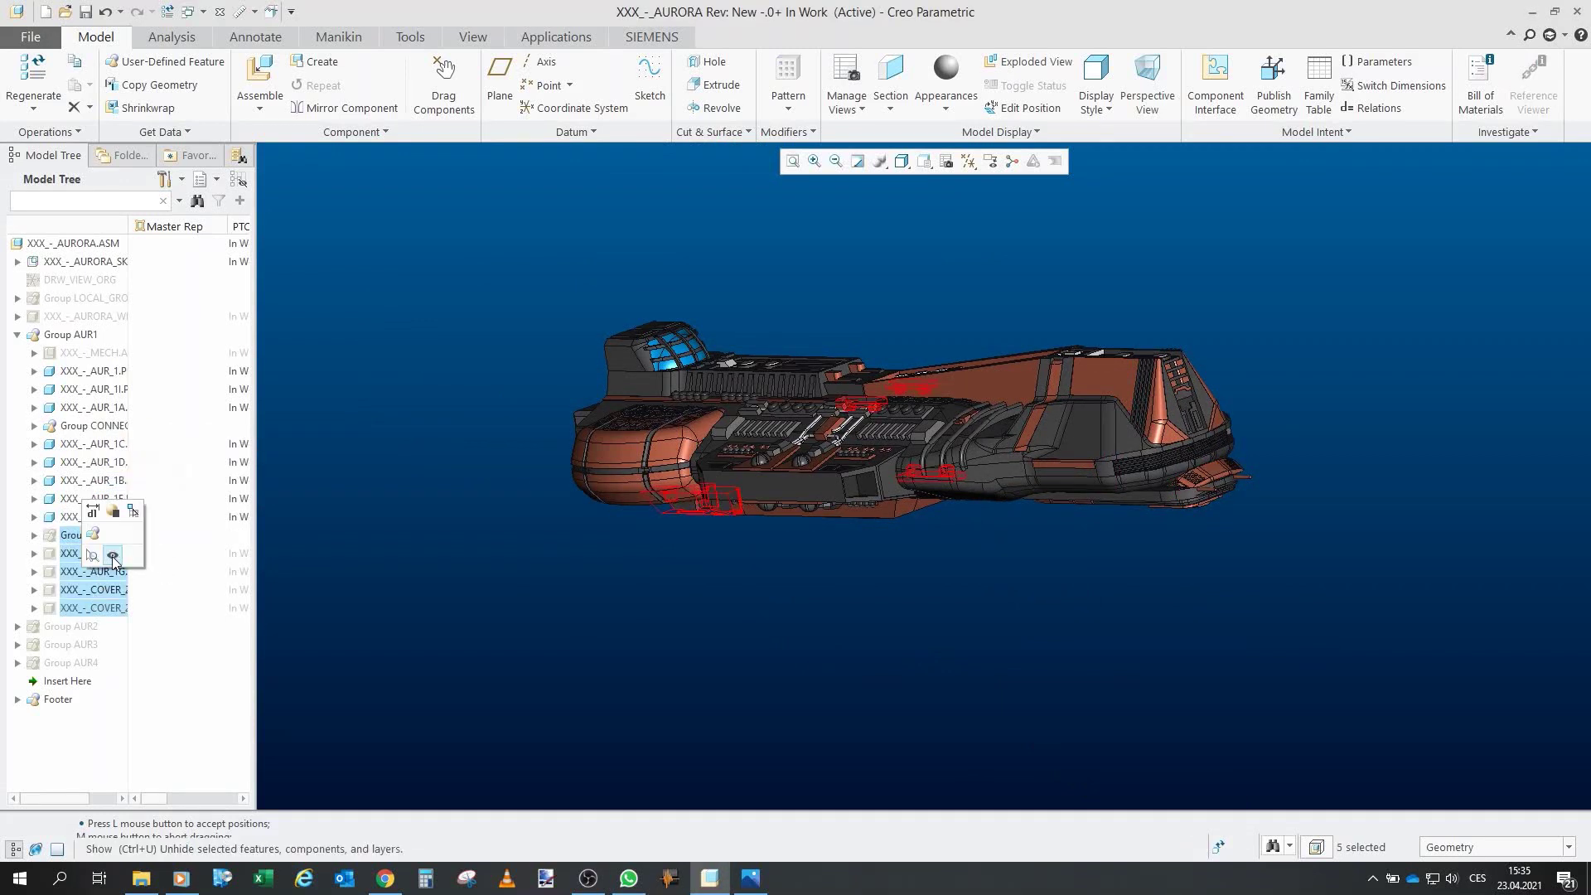
click(112, 553)
click(777, 645)
mouse_move(658, 635)
middle_down()
mouse_move(1147, 398)
mouse_move(1129, 430)
middle_up()
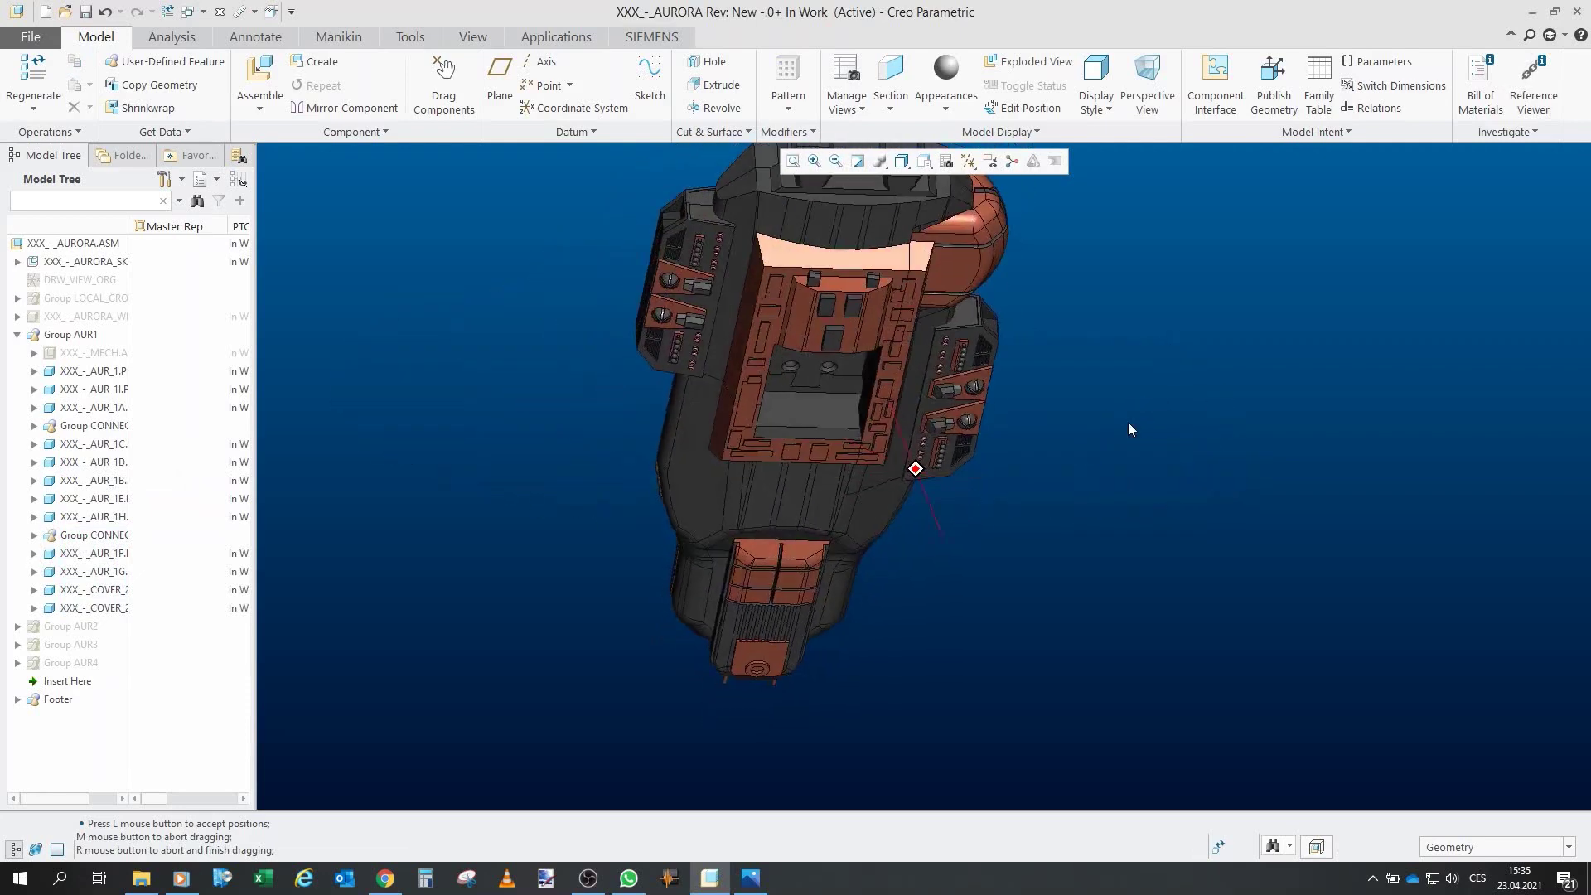
Show the XXX_-_MECH subassembly again in the hull's underside opening and view the complete front section from the side.
click(104, 355)
click(1132, 610)
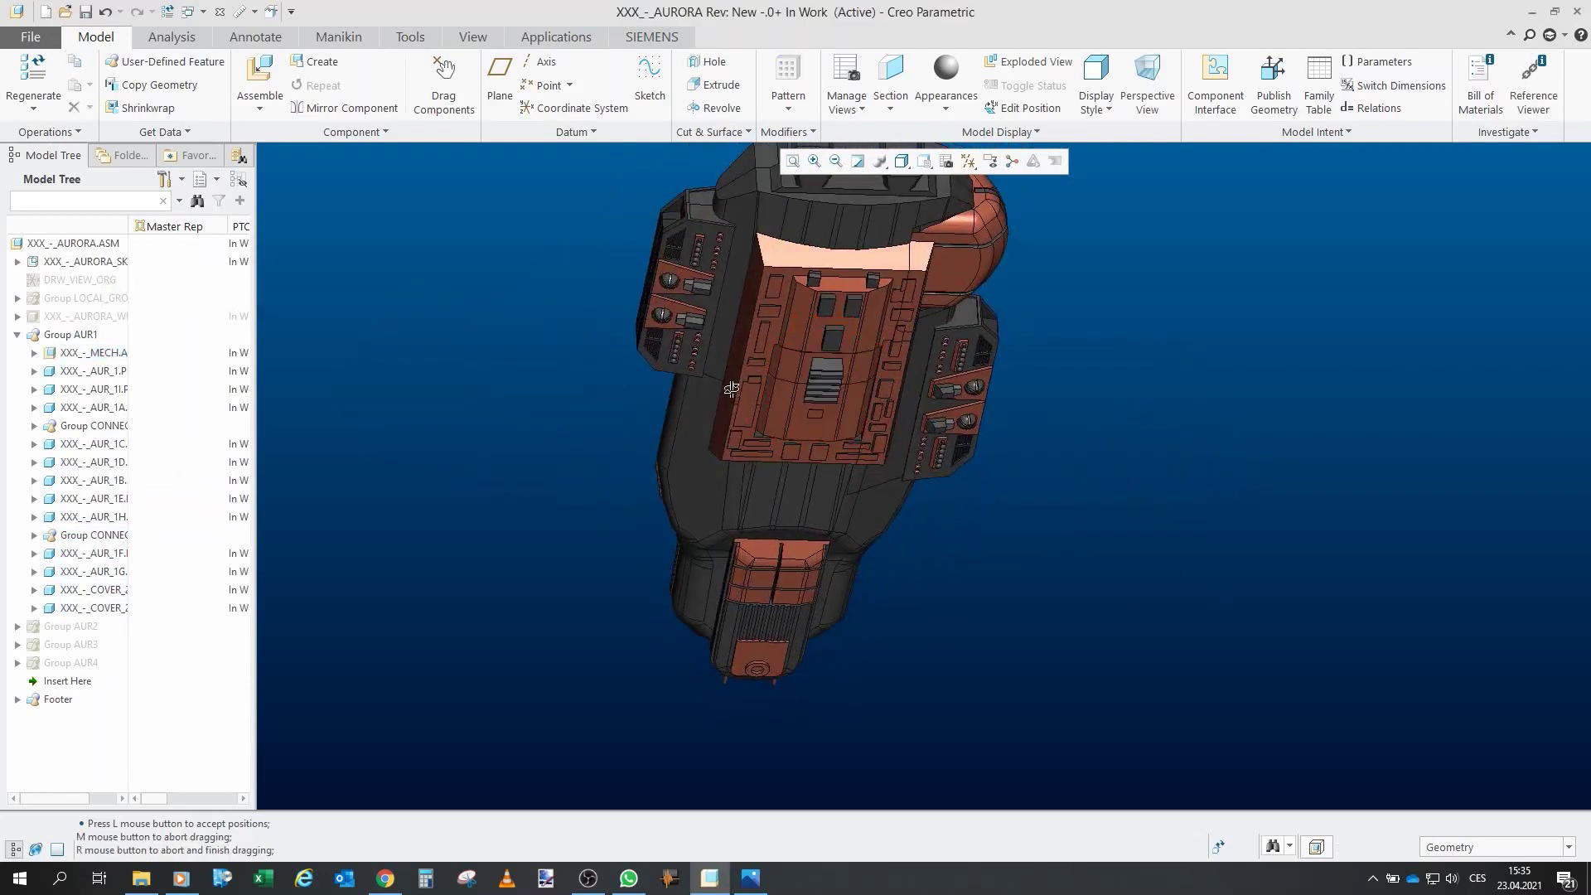
middle_drag(1132, 610, 572, 458)
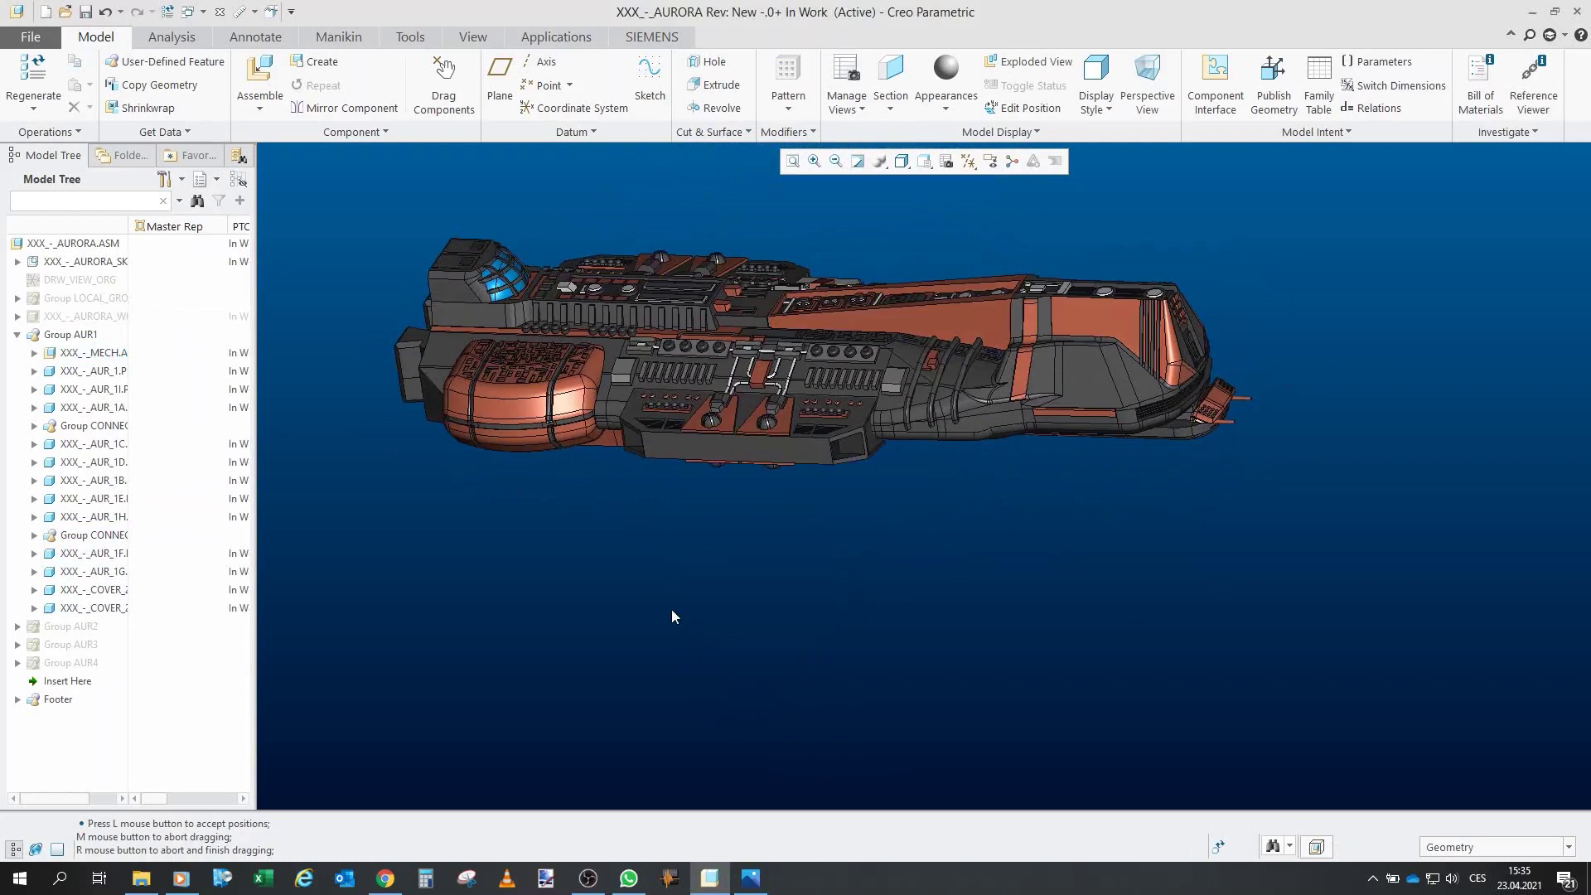
Collapse group AUR1, show groups AUR2, AUR3 and AUR4 again, and view the whole ship.
click(17, 335)
shift+click(62, 389)
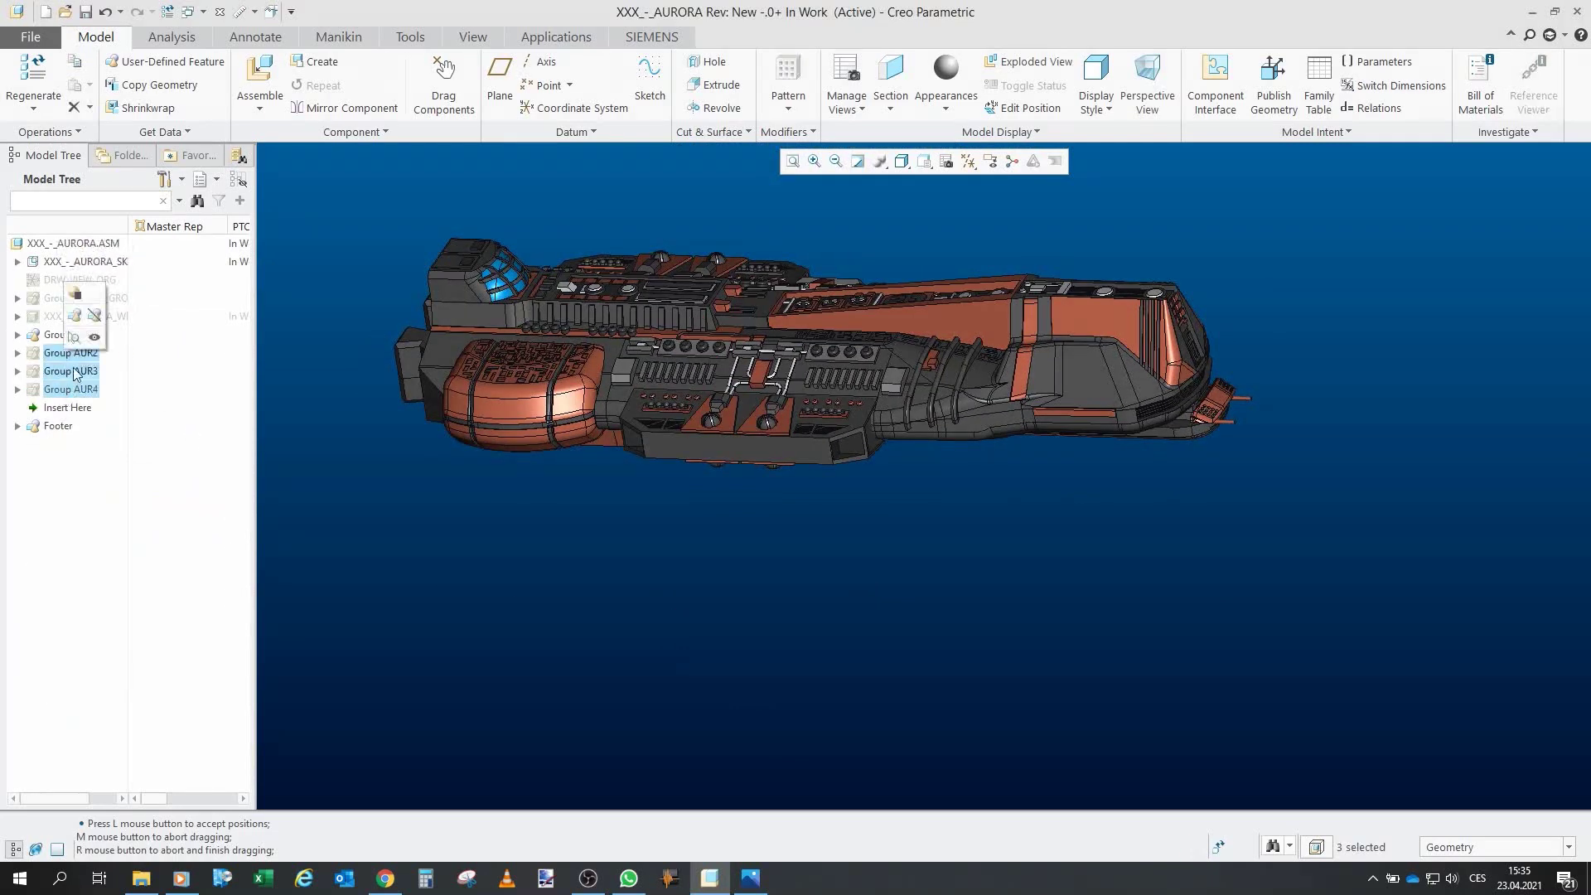
click(97, 342)
scroll(1059, 596, up, 3)
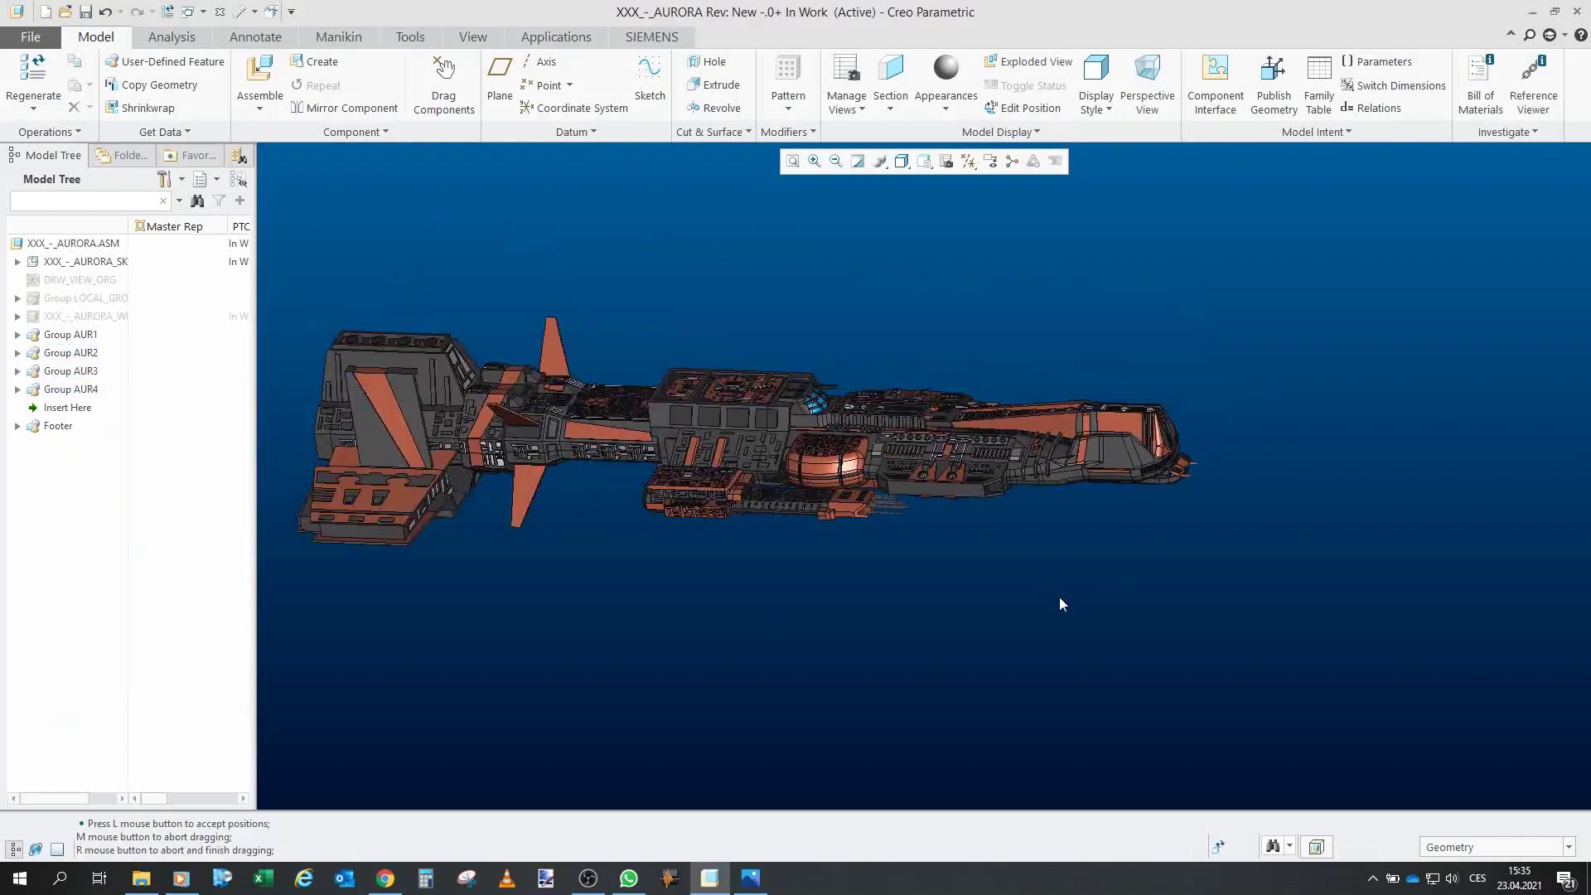
scroll(545, 391, down, 1)
mouse_move(544, 392)
middle_down()
mouse_move(497, 382)
mouse_move(597, 406)
middle_up()
scroll(1034, 423, up, 3)
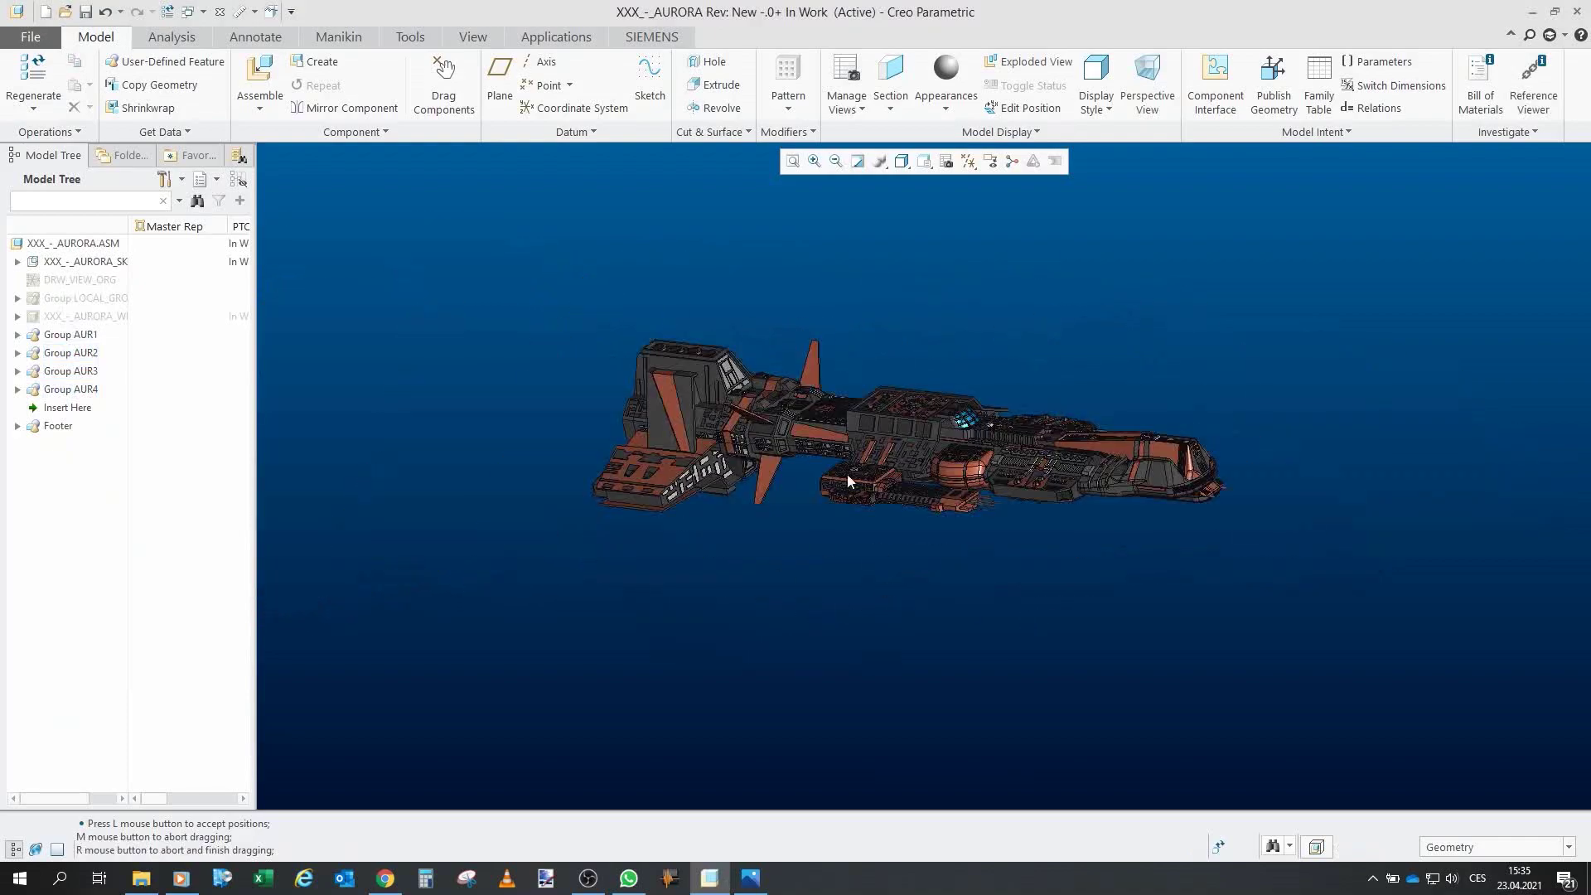
scroll(847, 481, up, 2)
mouse_move(849, 401)
middle_down()
mouse_move(805, 397)
mouse_move(1078, 506)
middle_up()
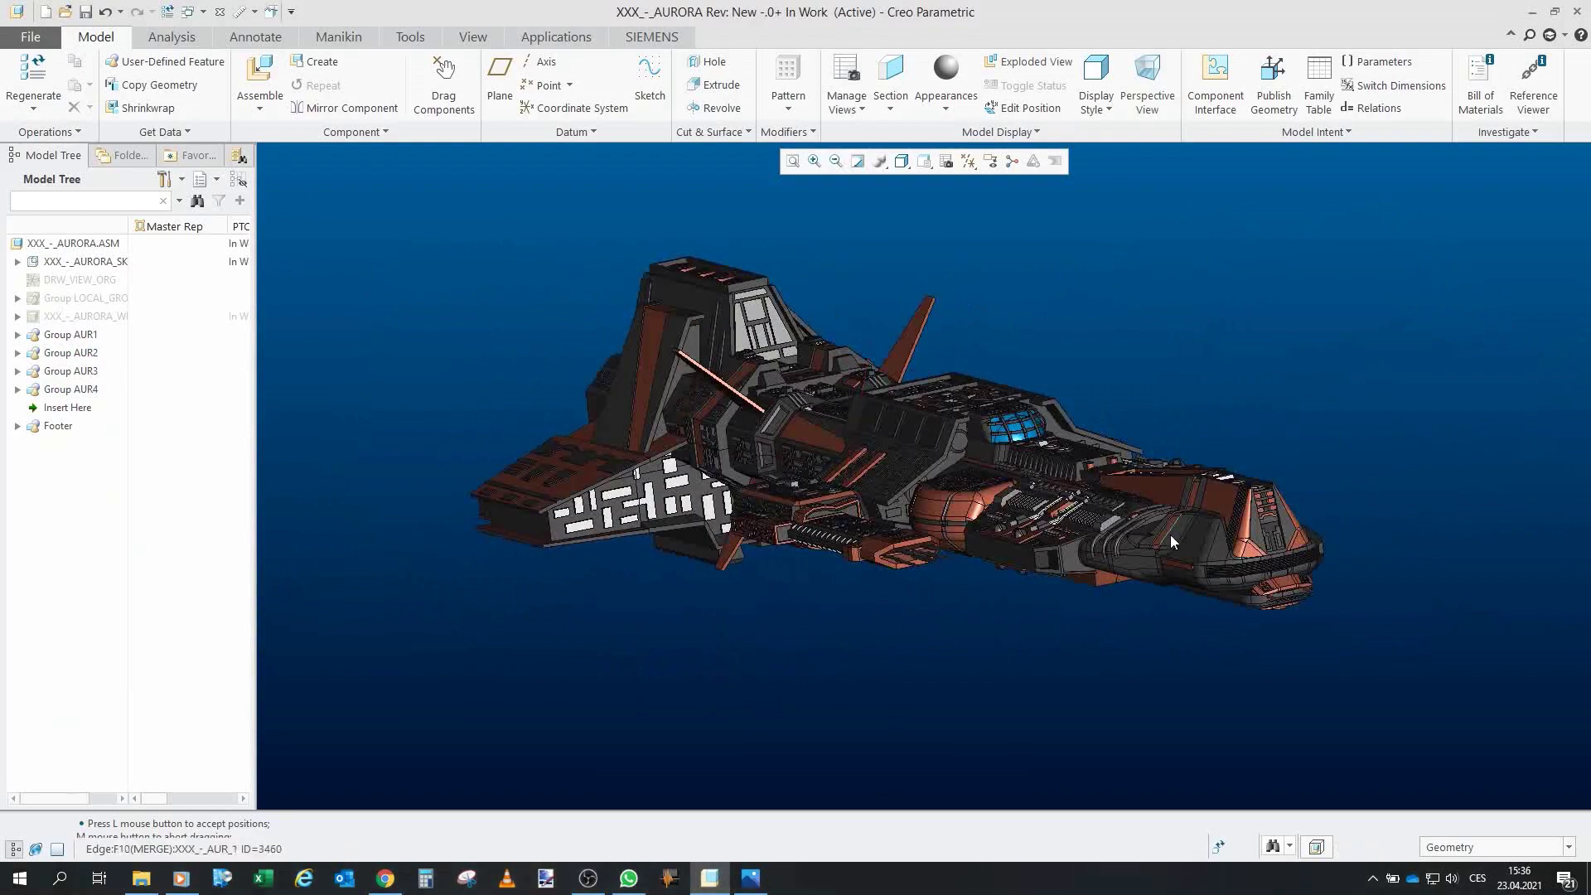
Examine the complete ship from the front side and from above, from the tail wings to the bow.
scroll(1172, 535, up, 2)
scroll(1185, 534, down, 3)
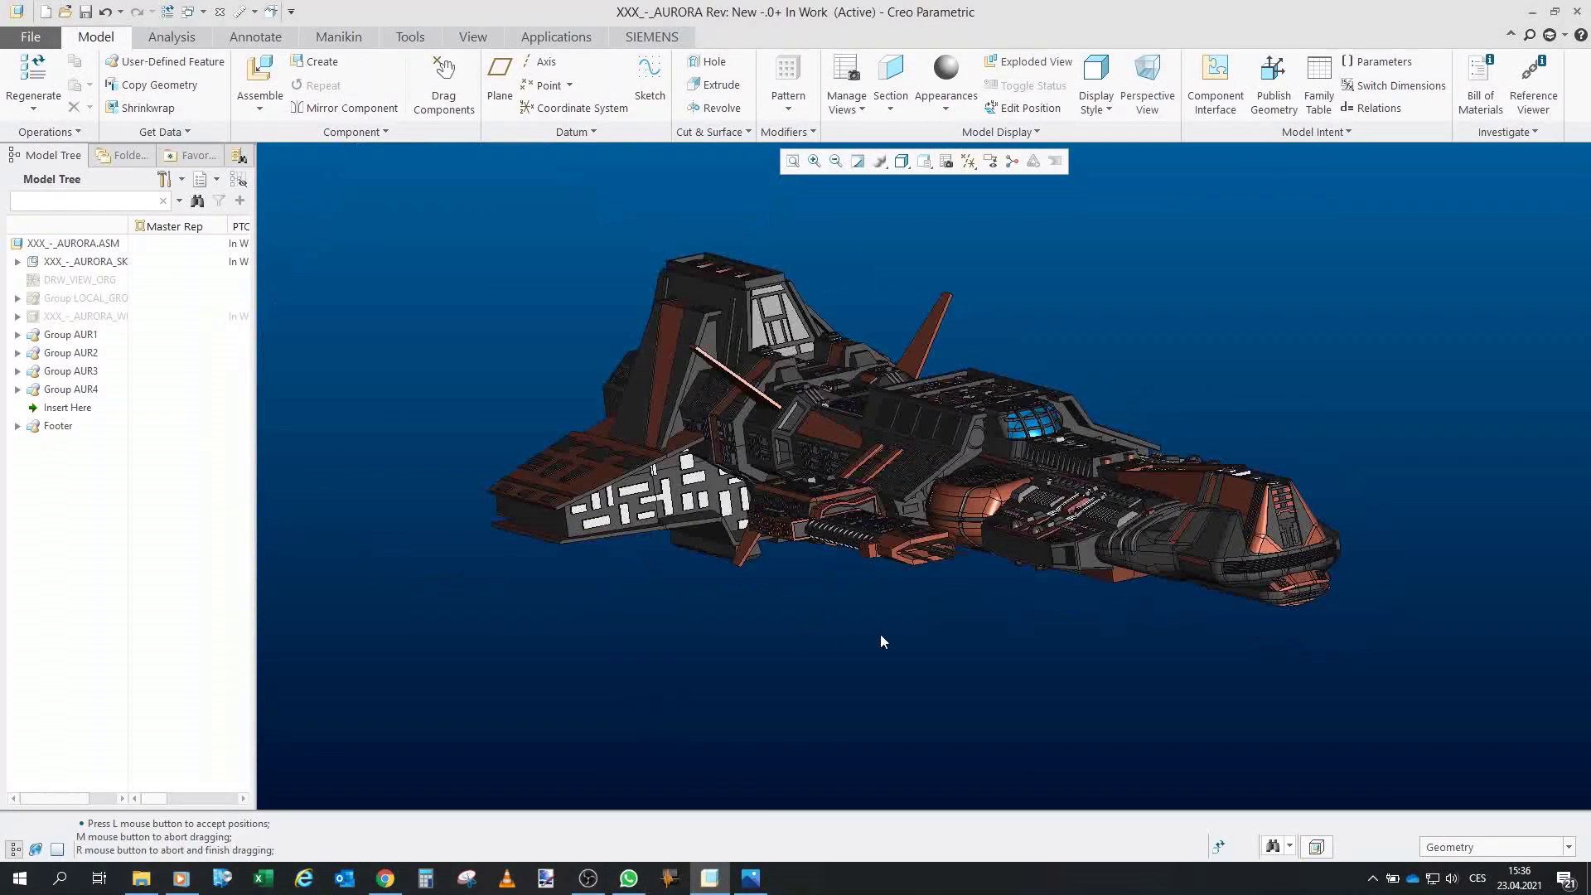
scroll(997, 518, up, 4)
scroll(997, 519, down, 2)
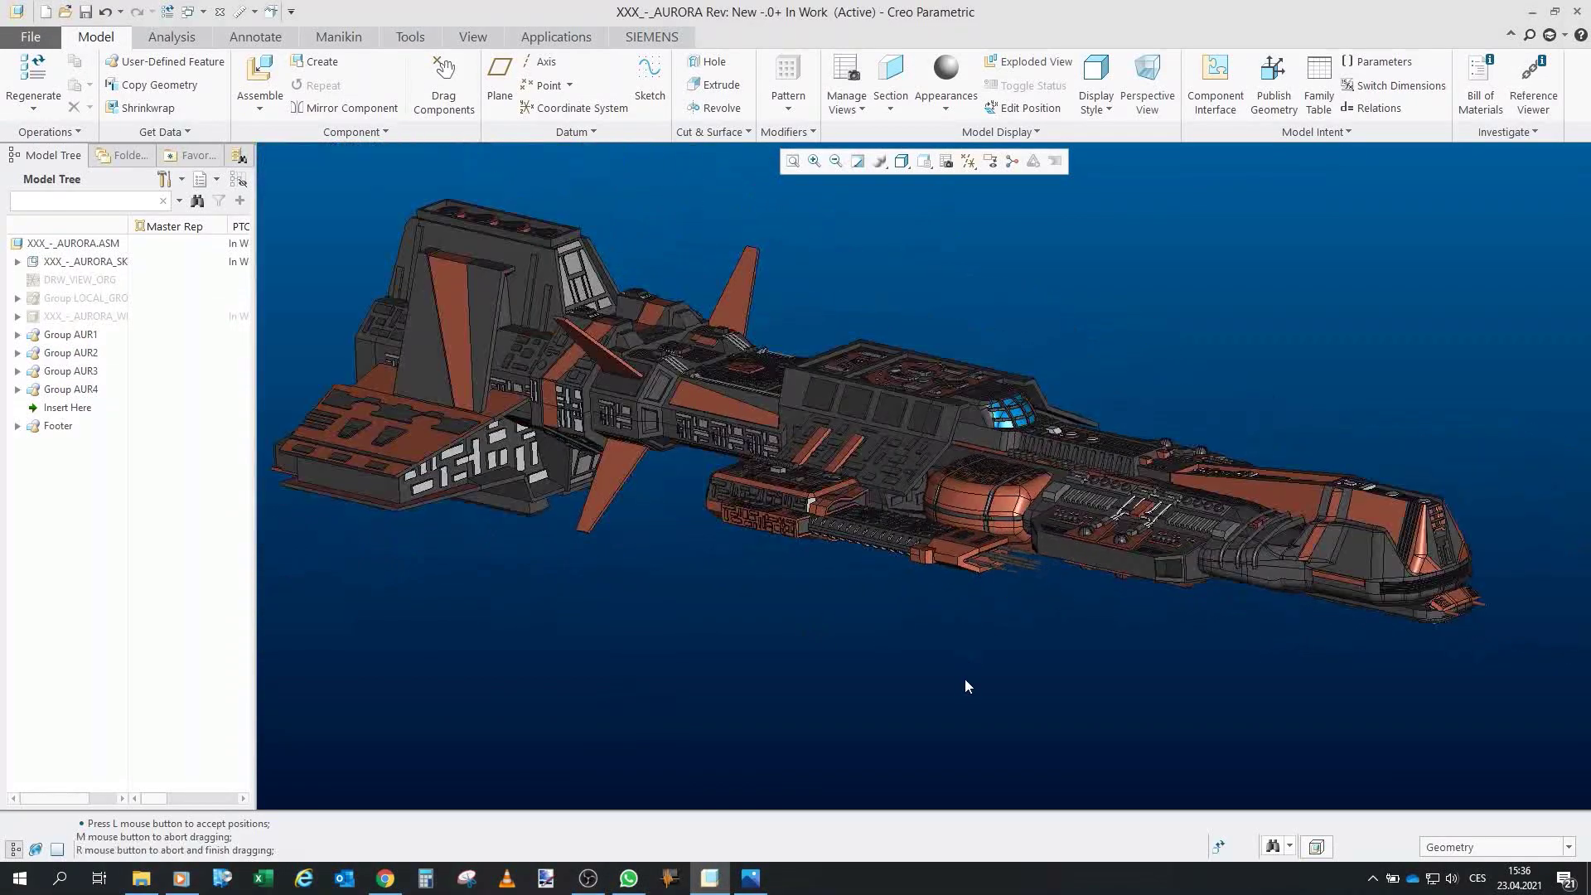
scroll(964, 678, down, 2)
scroll(970, 674, up, 4)
scroll(979, 678, down, 3)
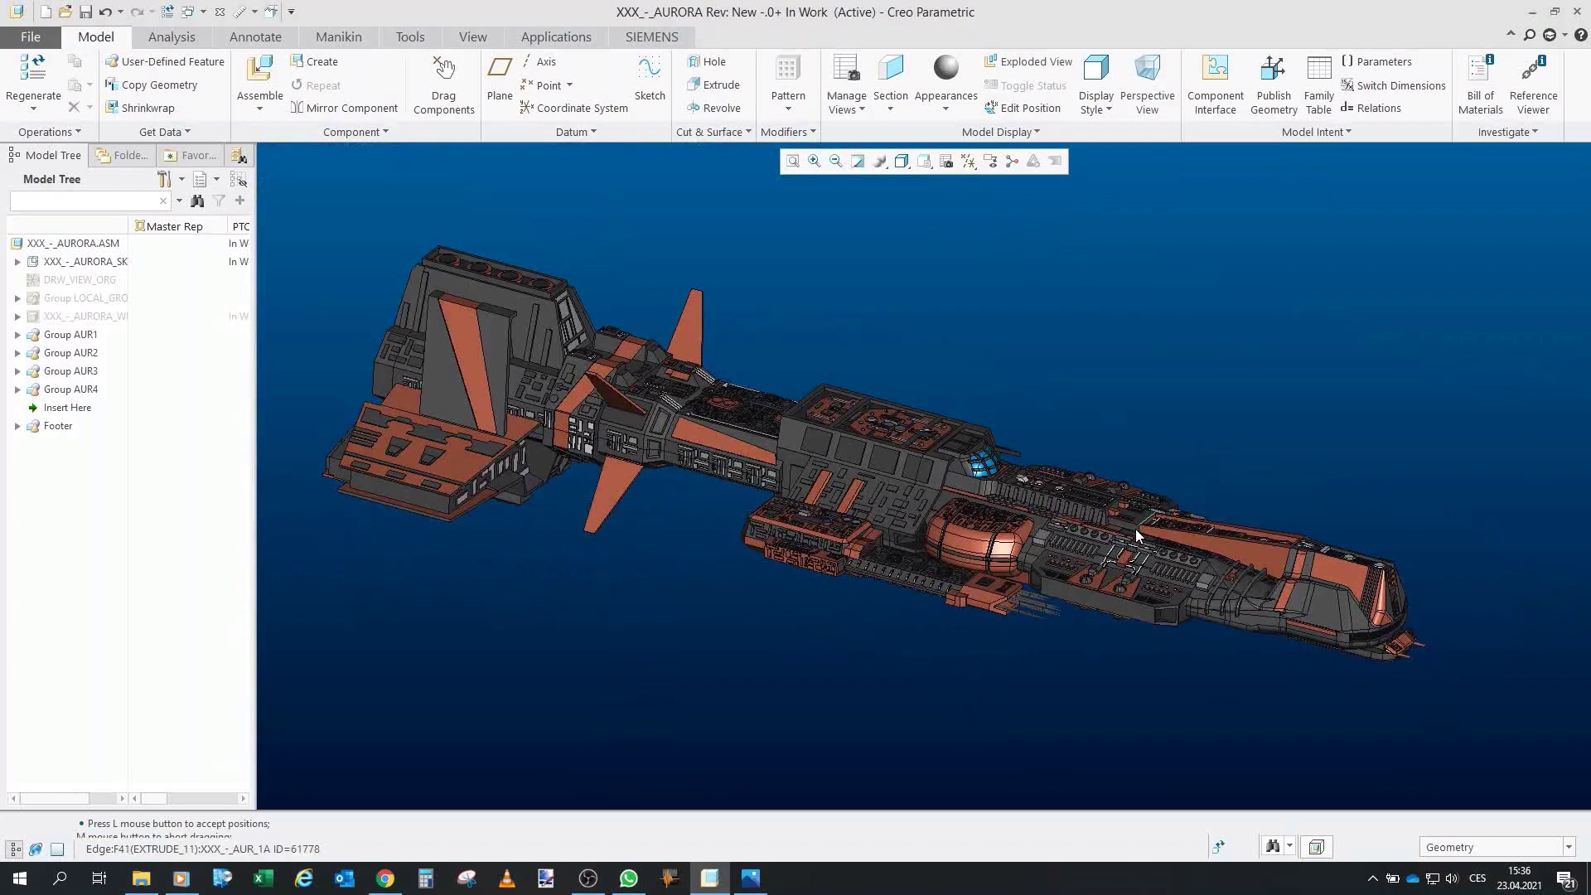
scroll(1119, 516, up, 1)
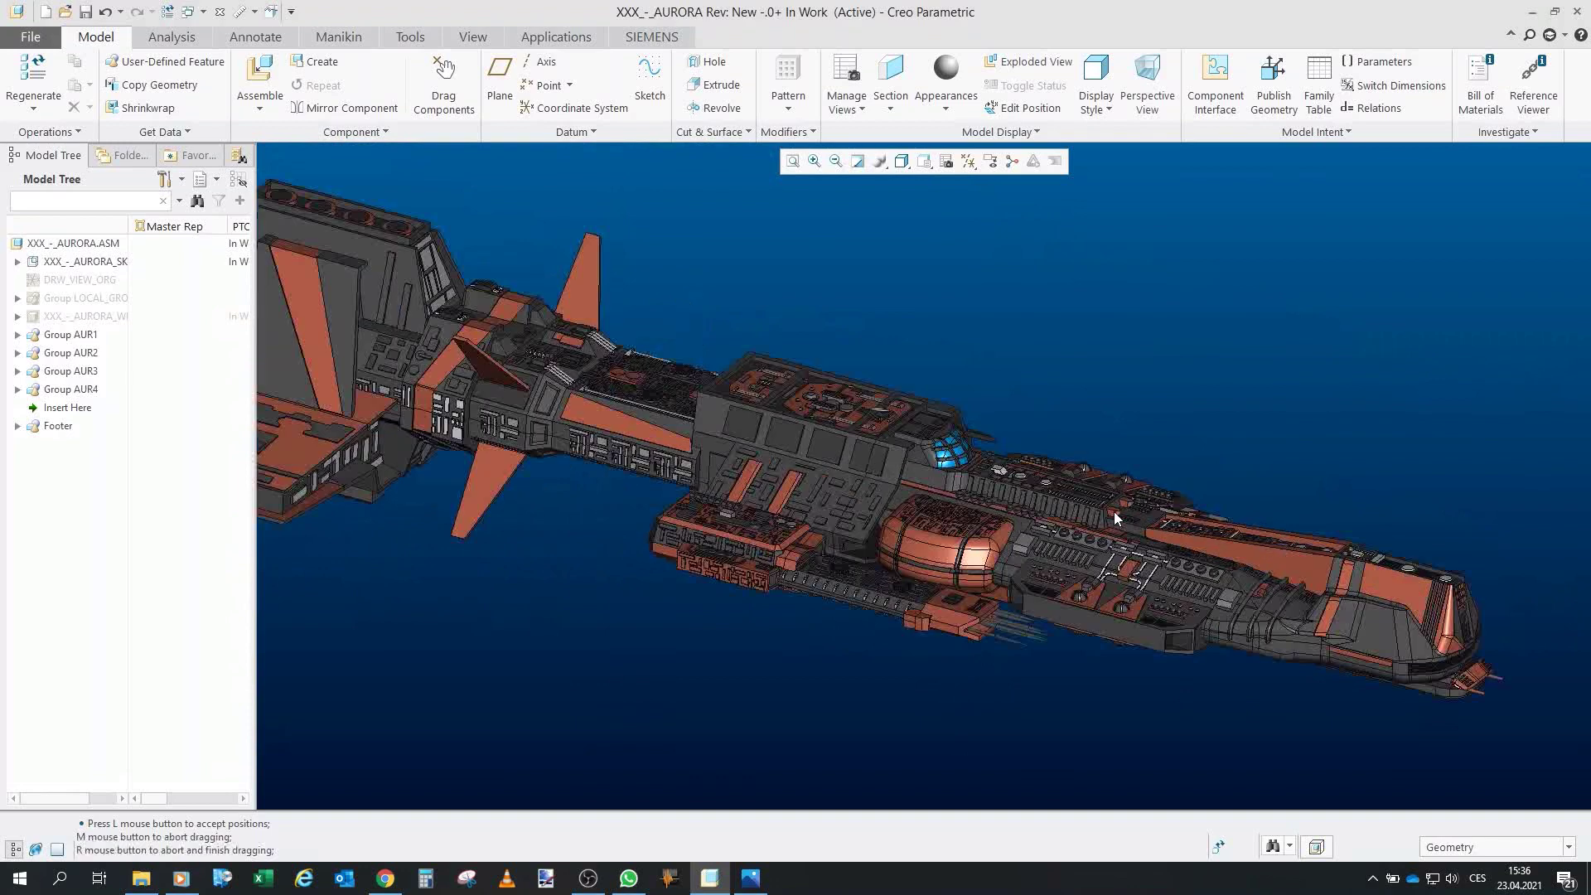
scroll(1072, 468, up, 1)
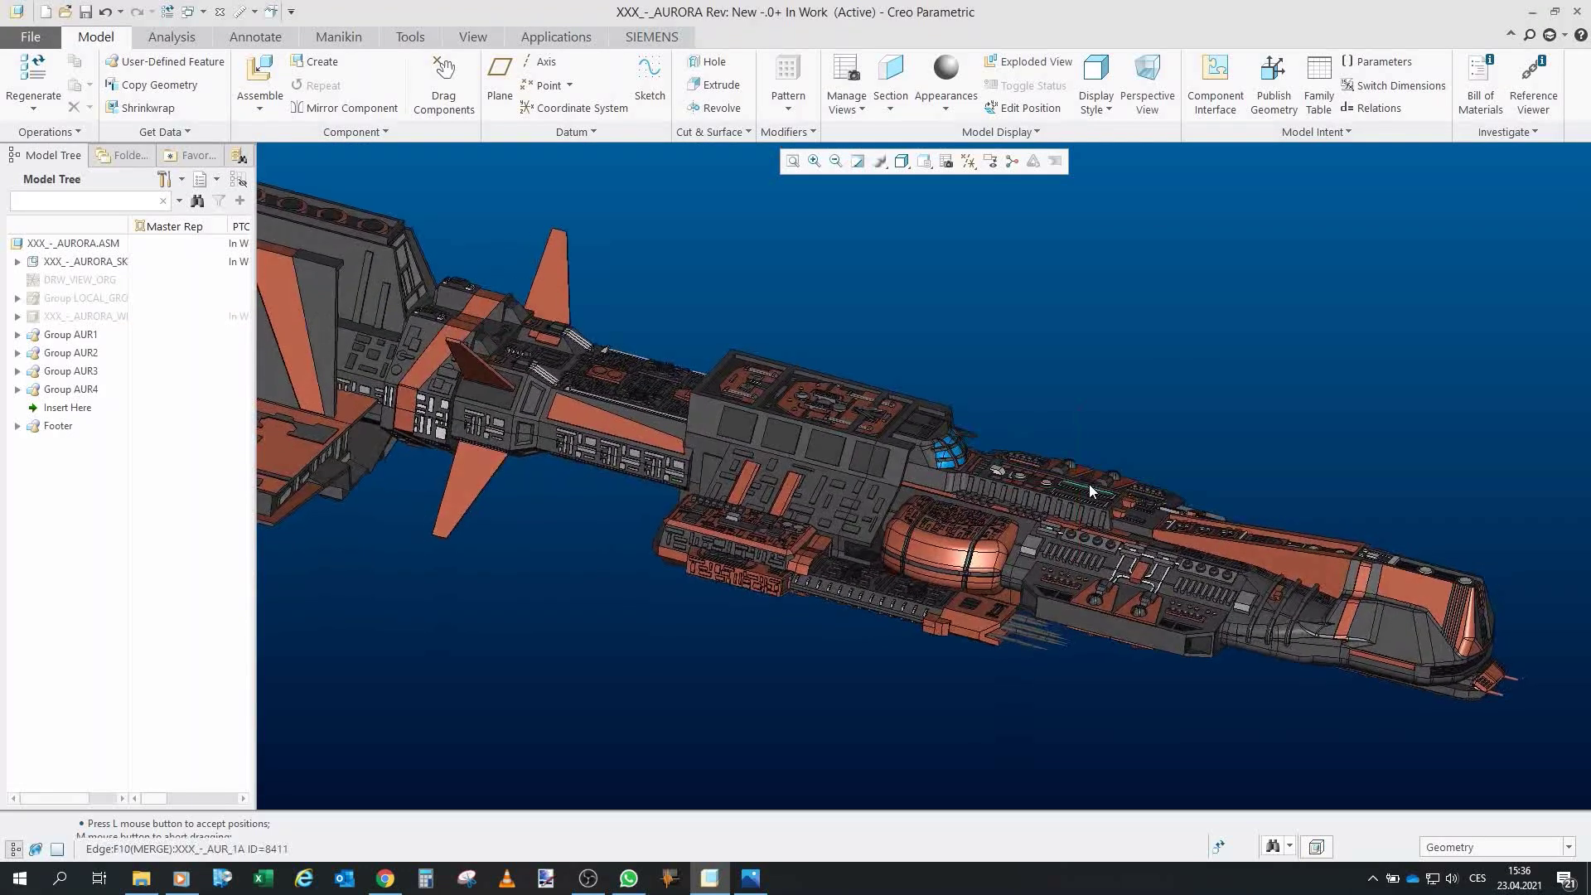
middle_drag(925, 456, 888, 445)
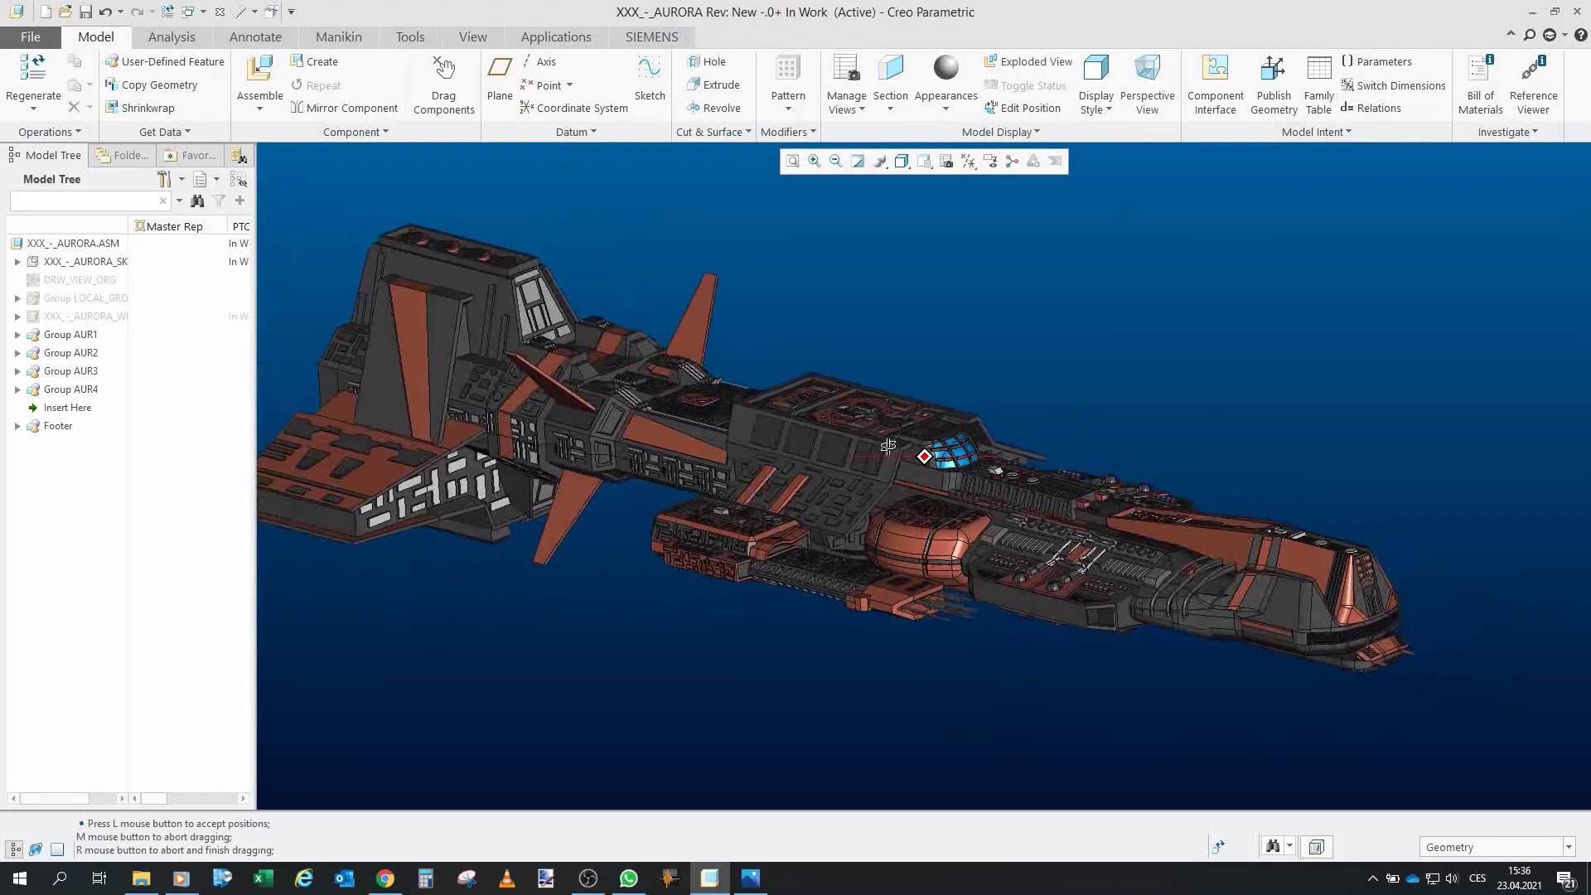
scroll(920, 489, up, 1)
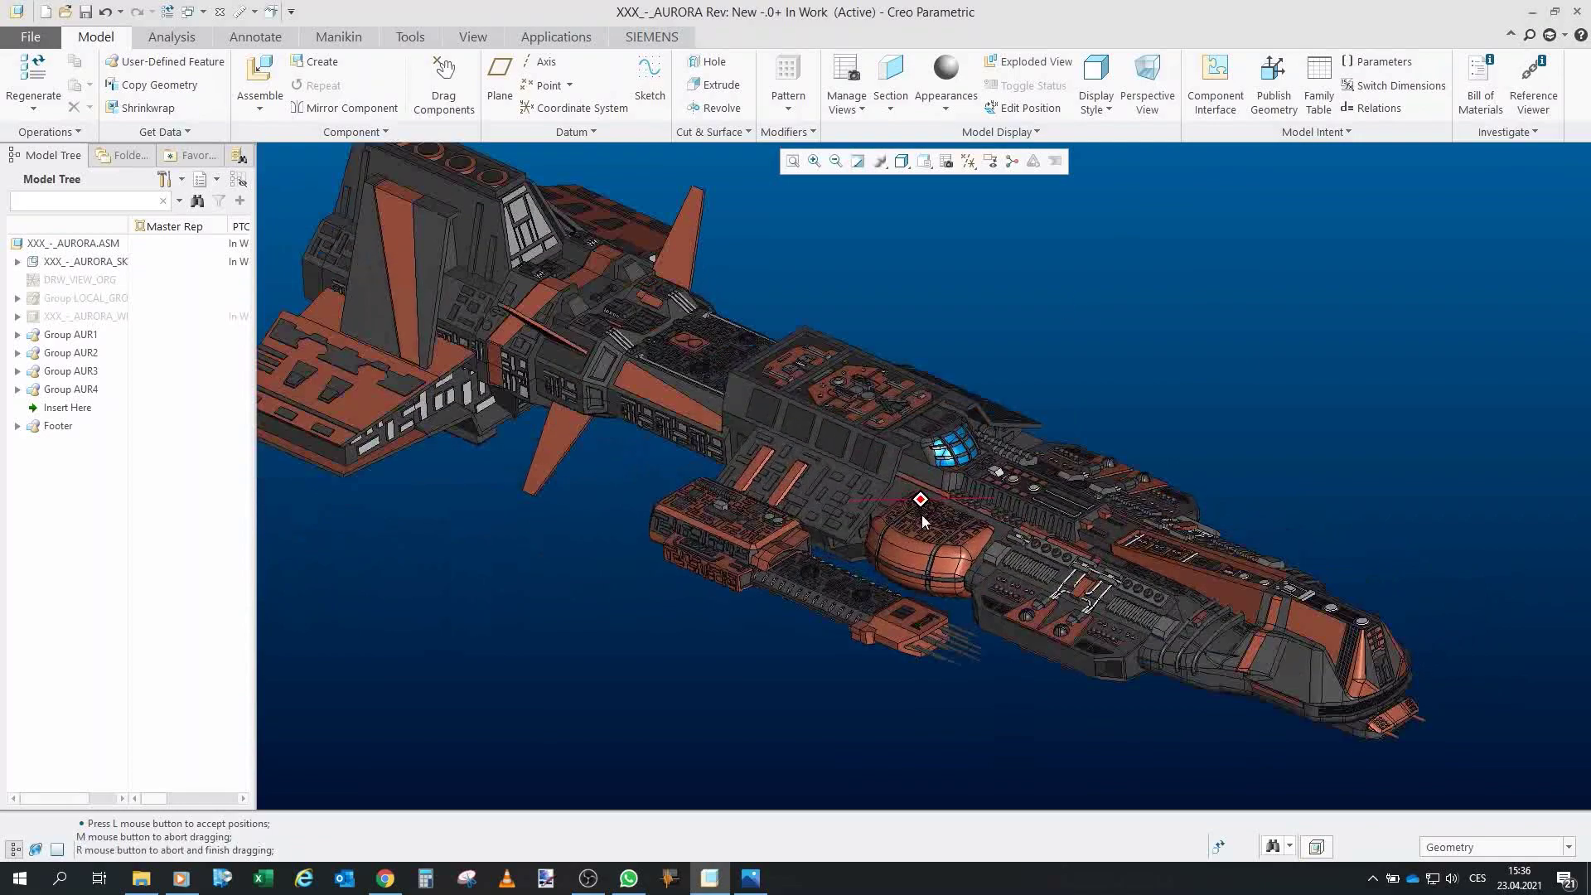
click(951, 534)
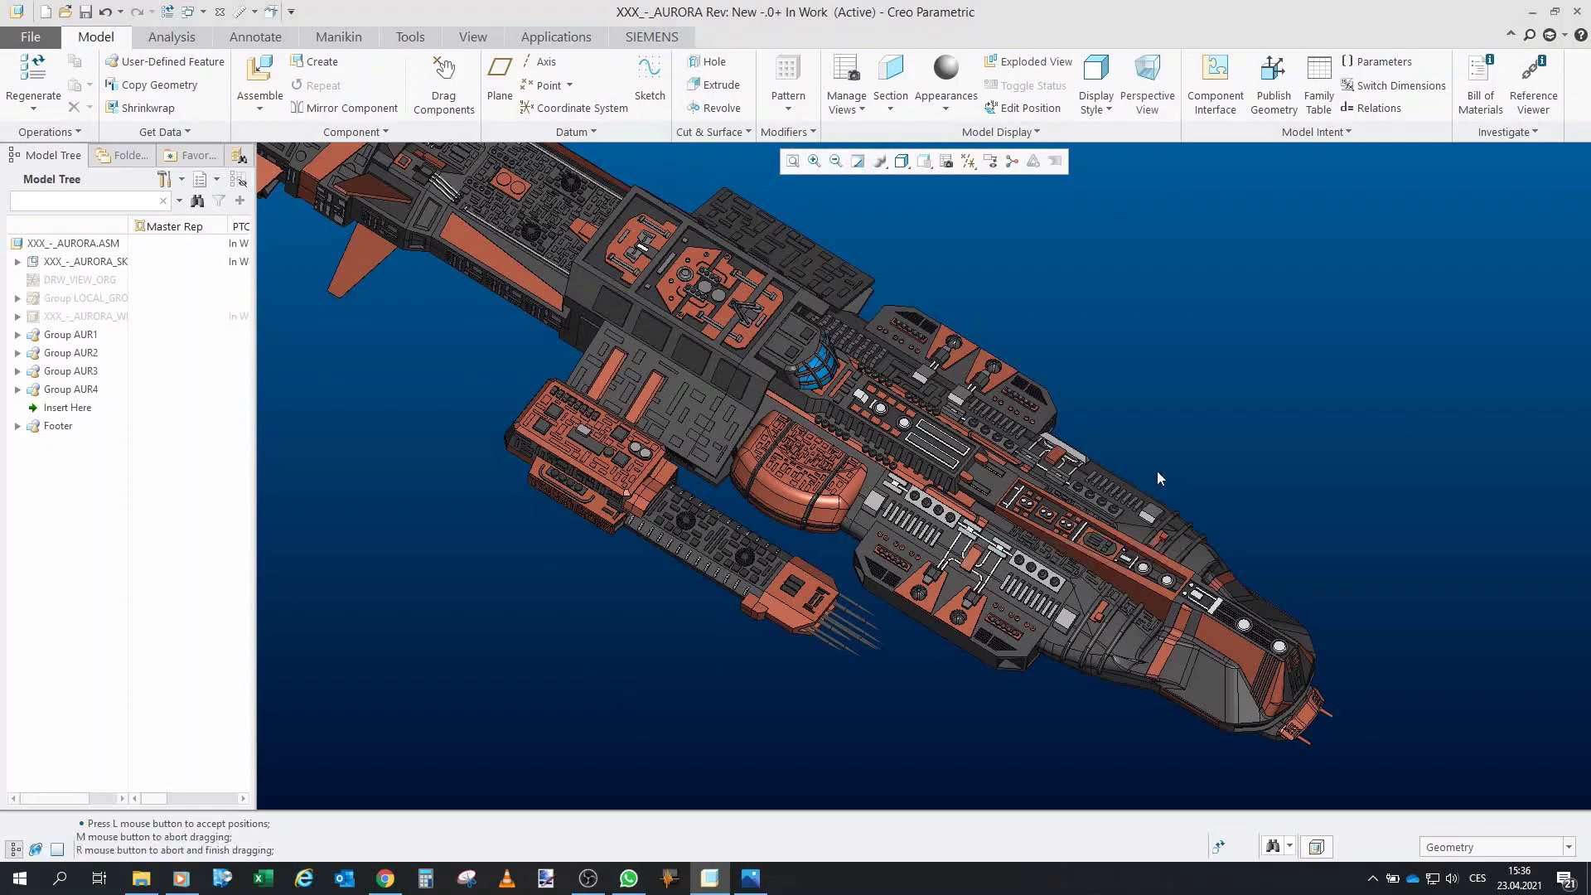
Examine the upper surface details of the front section up close, including the bow, side gun platforms and rounded tank.
scroll(1157, 470, up, 2)
scroll(1249, 493, down, 4)
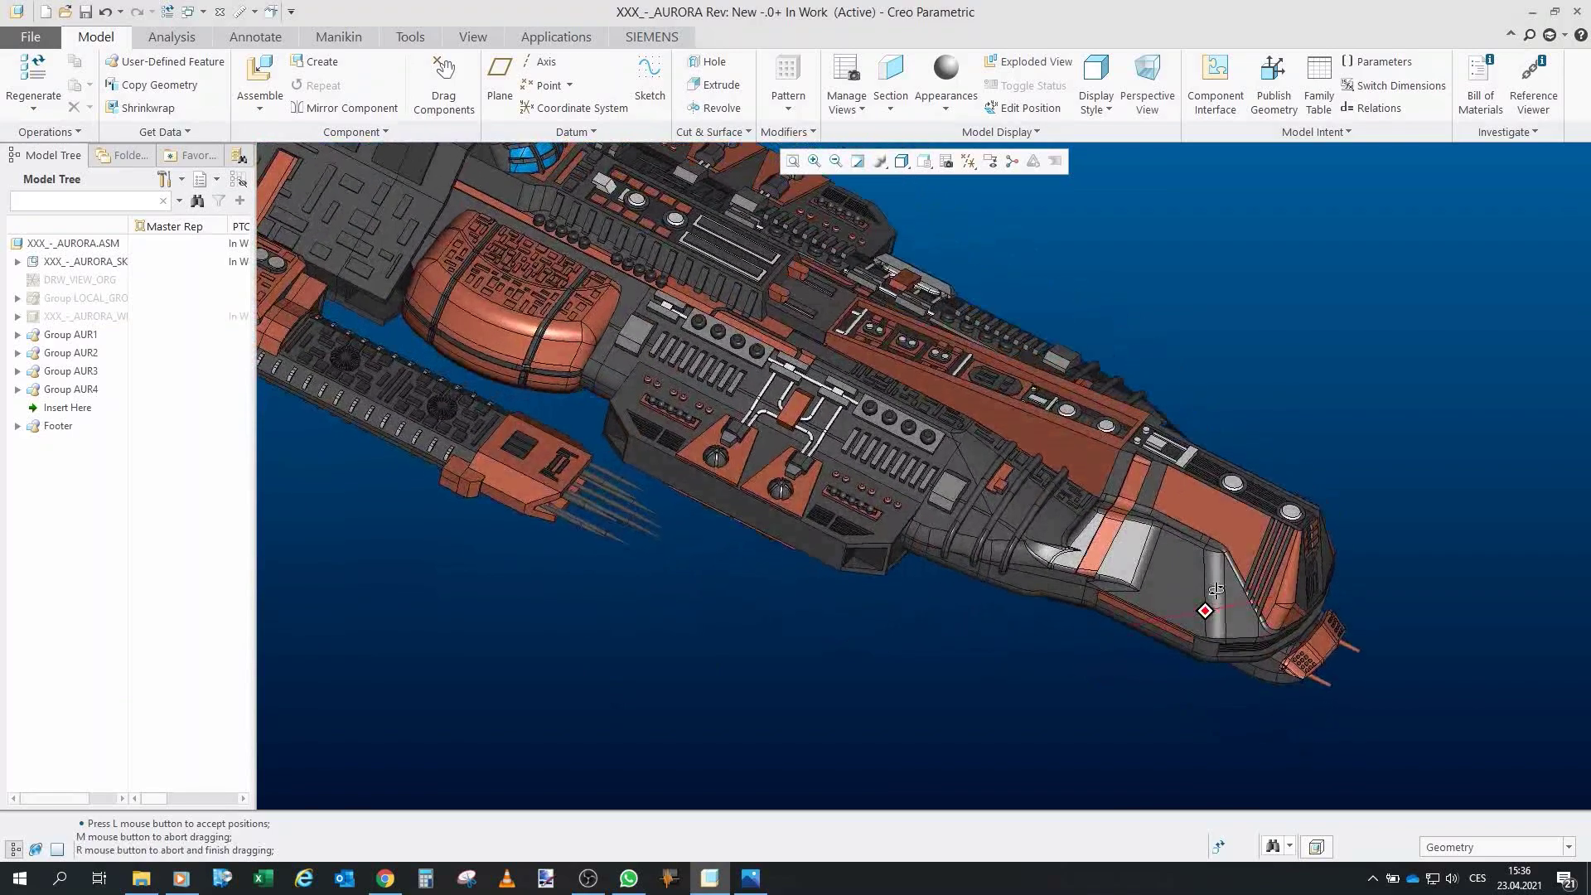
scroll(1216, 588, down, 3)
scroll(971, 555, down, 3)
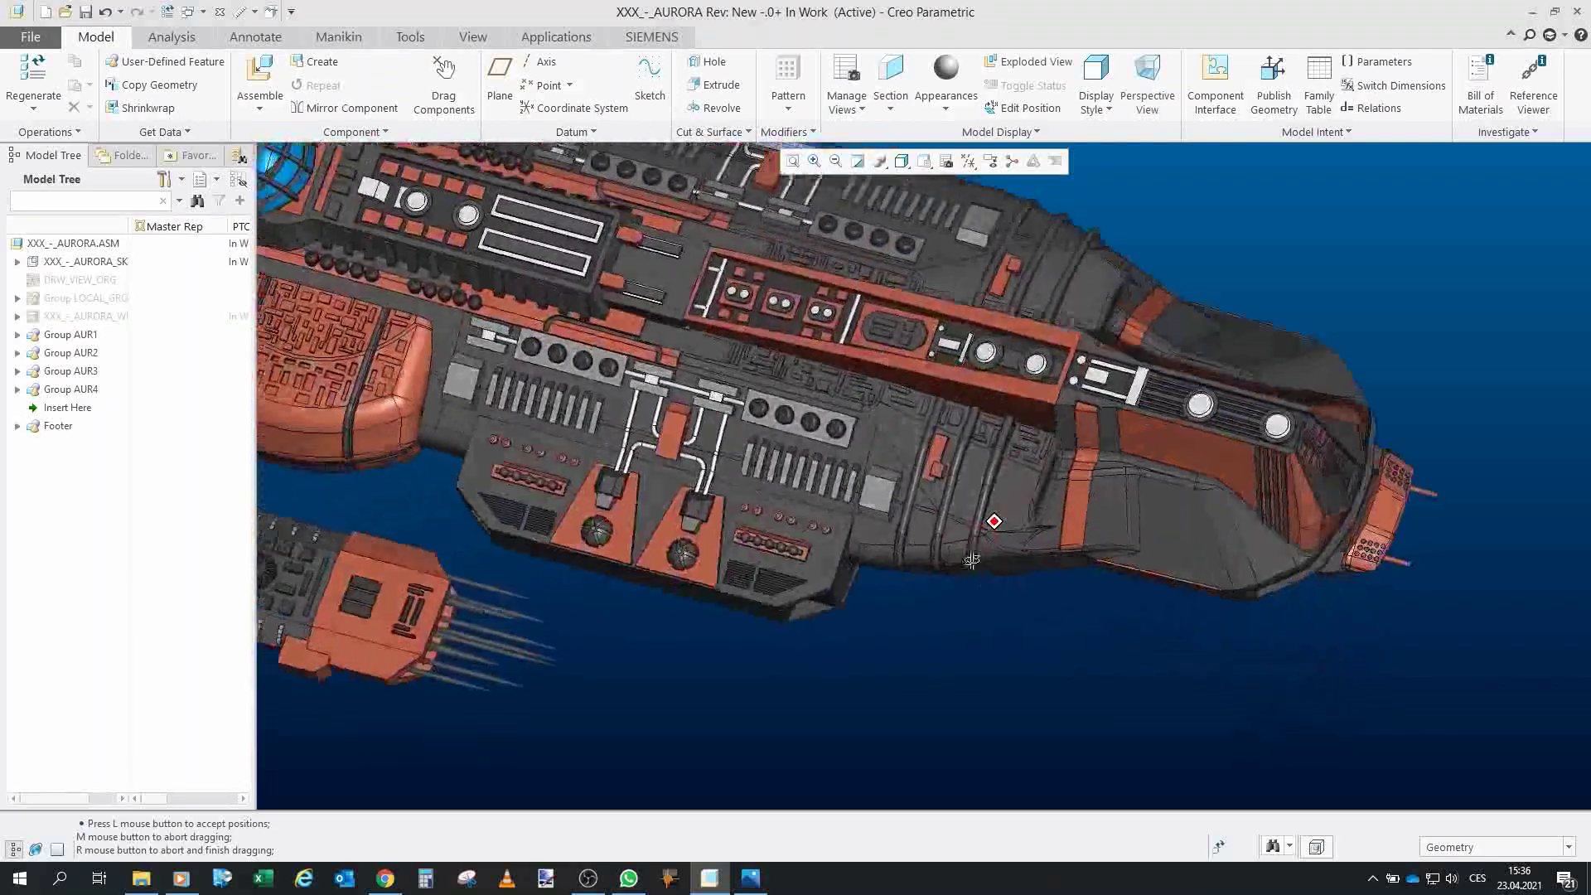
scroll(971, 554, up, 2)
scroll(678, 488, up, 2)
scroll(678, 476, down, 5)
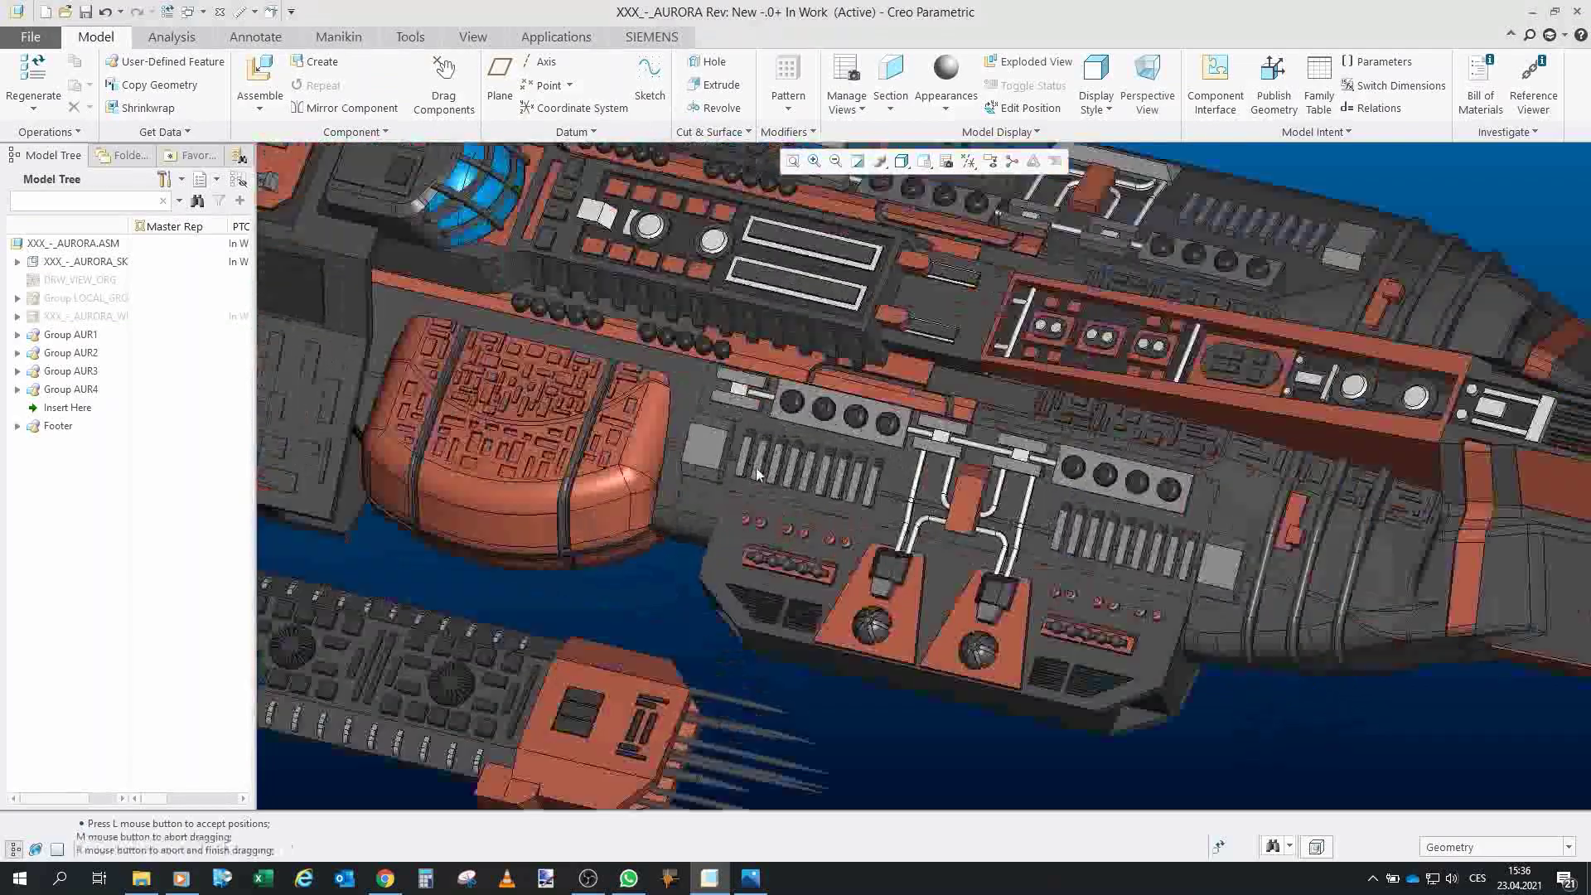
mouse_move(777, 453)
middle_down()
mouse_move(855, 438)
mouse_move(832, 452)
mouse_move(858, 400)
mouse_move(854, 415)
middle_up()
scroll(855, 439, up, 3)
scroll(1001, 448, up, 3)
mouse_move(1001, 448)
middle_down()
mouse_move(1024, 444)
mouse_move(1007, 444)
middle_up()
scroll(995, 444, up, 3)
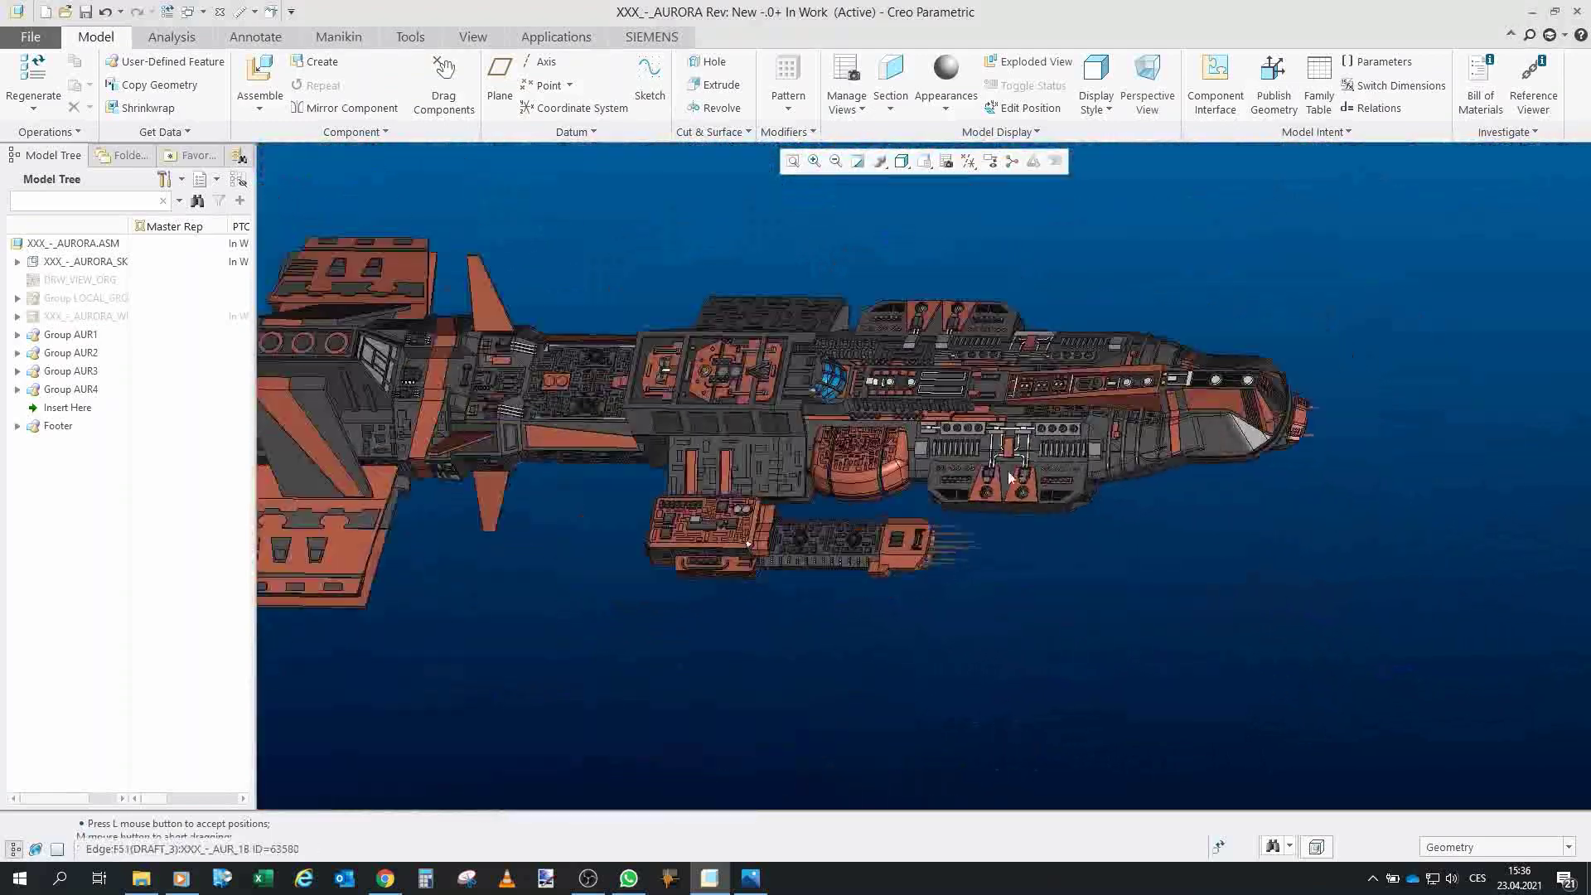
Examine the ship's front section once more and the overall proportions of the hull from the side and front.
scroll(862, 454, down, 5)
middle_drag(927, 409, 872, 287)
scroll(1007, 425, up, 3)
mouse_move(1162, 361)
middle_down()
mouse_move(1177, 390)
mouse_move(1092, 338)
mouse_move(1137, 362)
mouse_move(1069, 497)
mouse_move(971, 597)
middle_up()
scroll(1167, 391, up, 4)
scroll(983, 507, up, 3)
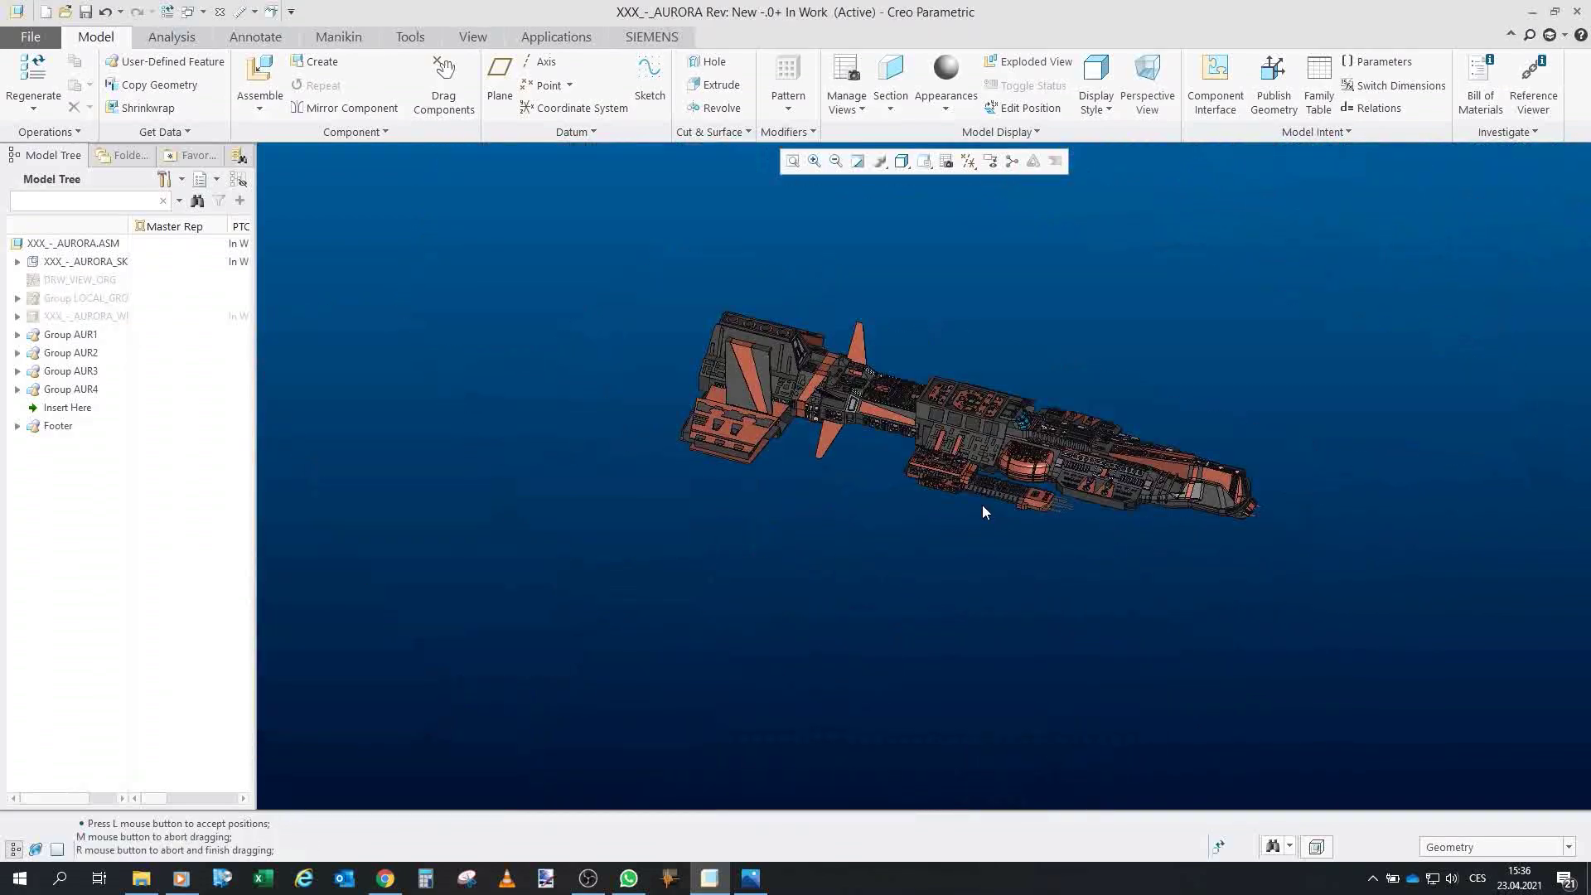
scroll(987, 497, down, 3)
mouse_move(942, 406)
middle_down()
mouse_move(933, 365)
mouse_move(764, 611)
mouse_move(671, 602)
middle_up()
scroll(701, 607, up, 3)
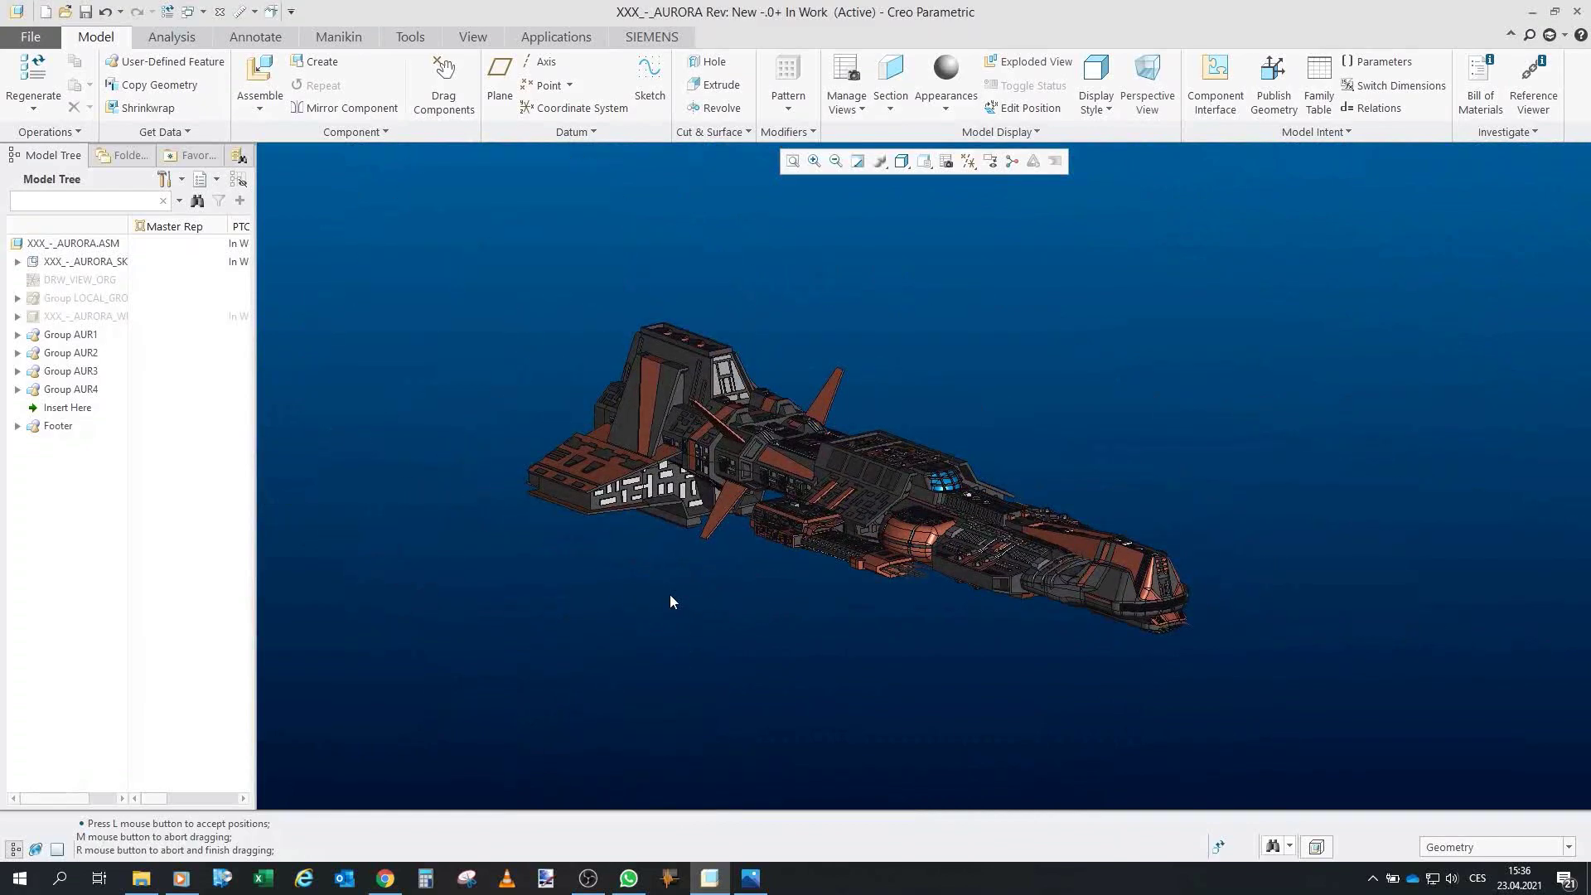
Examine the ship's stern with its central engine plate and the yellow panels in the rear wings.
scroll(774, 428, down, 3)
mouse_move(773, 430)
middle_down()
mouse_move(729, 440)
mouse_move(888, 414)
mouse_move(995, 419)
middle_up()
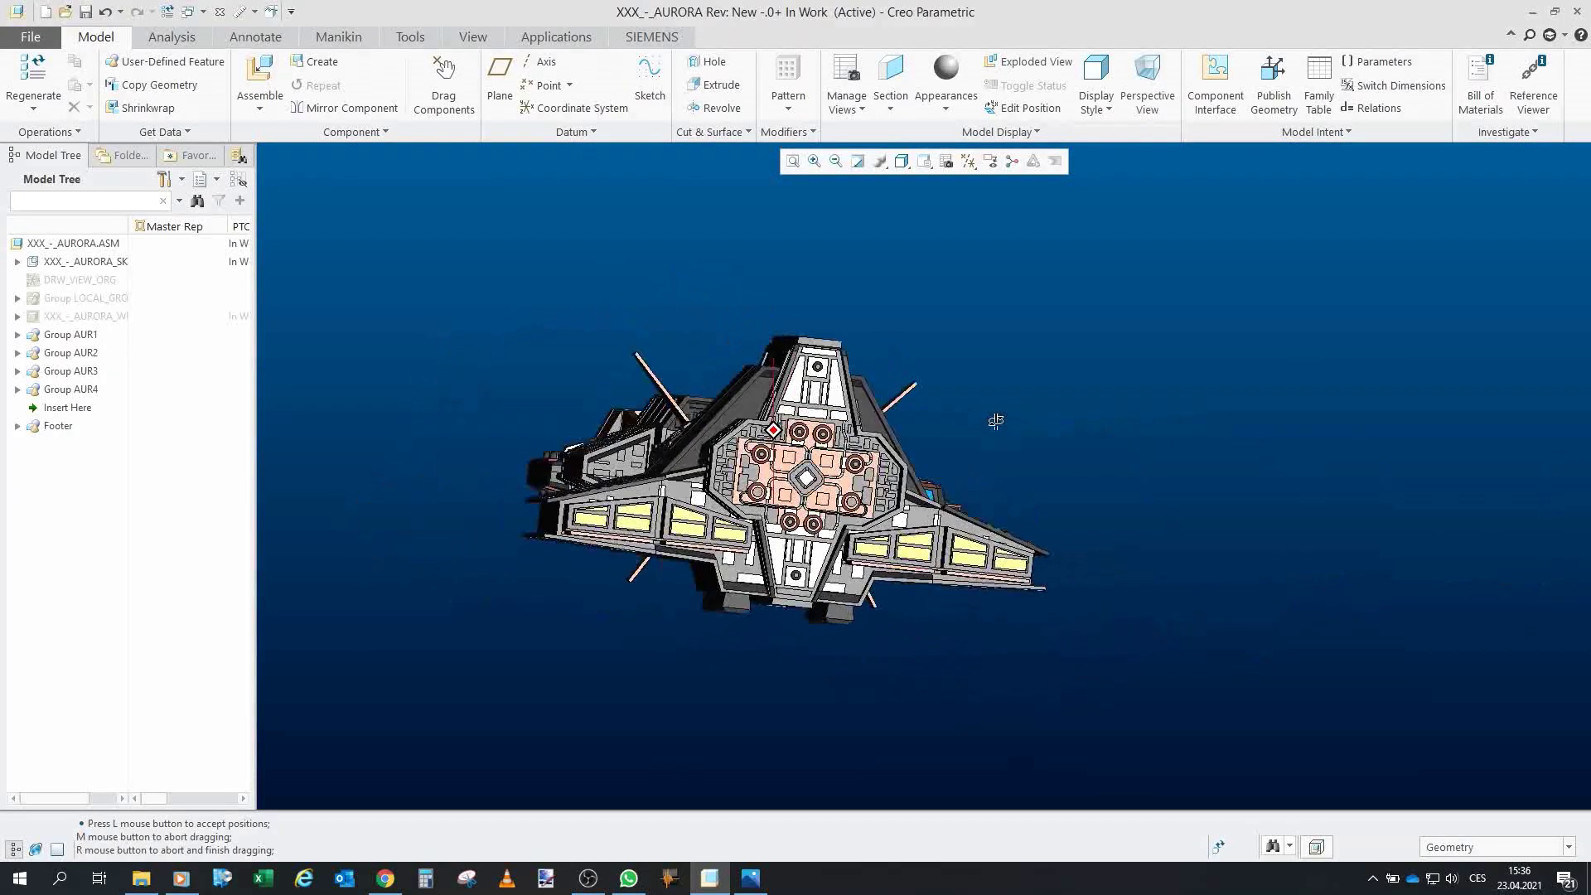
scroll(998, 419, down, 5)
scroll(1283, 555, up, 3)
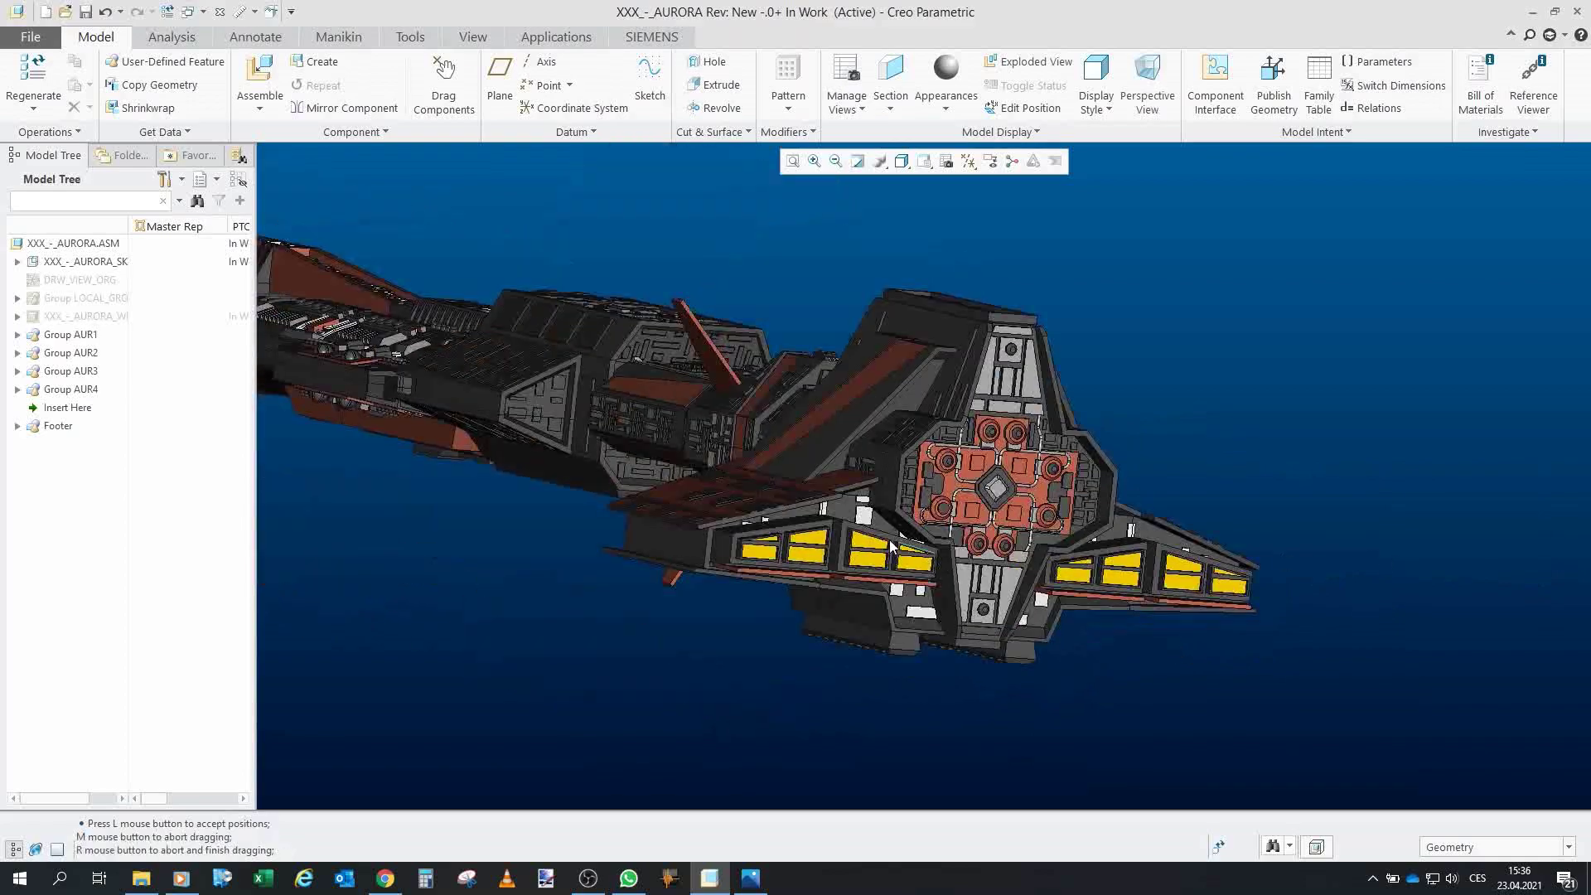
mouse_move(1283, 555)
middle_down()
mouse_move(1061, 619)
mouse_move(813, 426)
mouse_move(1235, 484)
mouse_move(1147, 469)
mouse_move(1227, 485)
mouse_move(1191, 469)
middle_up()
scroll(961, 461, up, 3)
scroll(961, 461, down, 2)
scroll(1135, 466, down, 3)
Examine the ship's opposite side from the bow back to the tail, including the cockpit and side platform.
middle_drag(1001, 644, 916, 625)
scroll(794, 471, up, 3)
scroll(978, 638, down, 5)
scroll(1046, 647, up, 4)
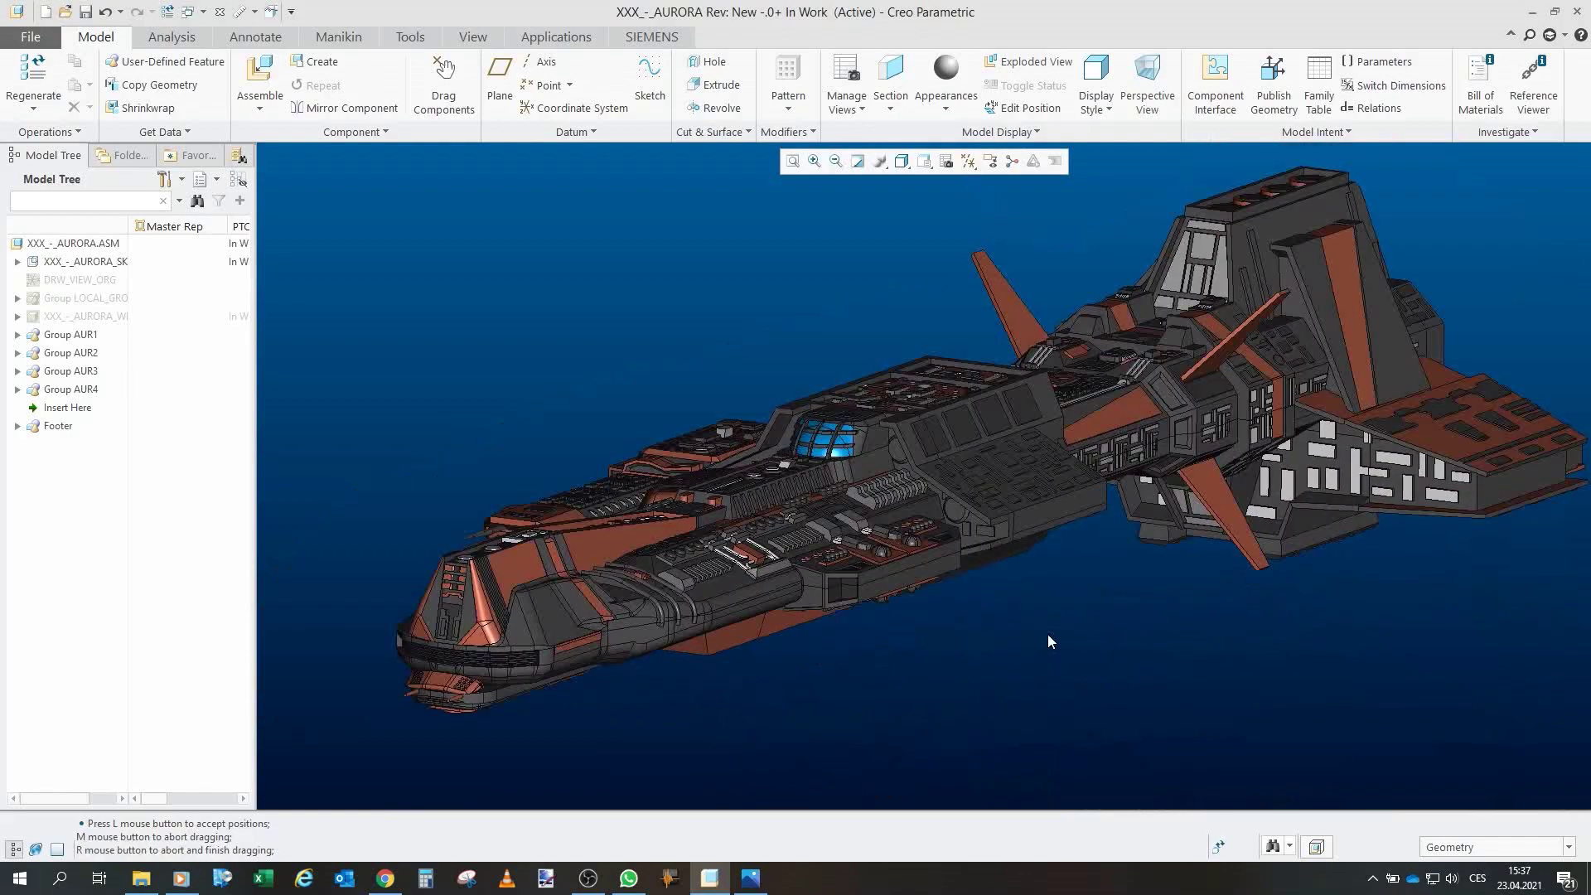
middle_drag(1048, 638, 1054, 627)
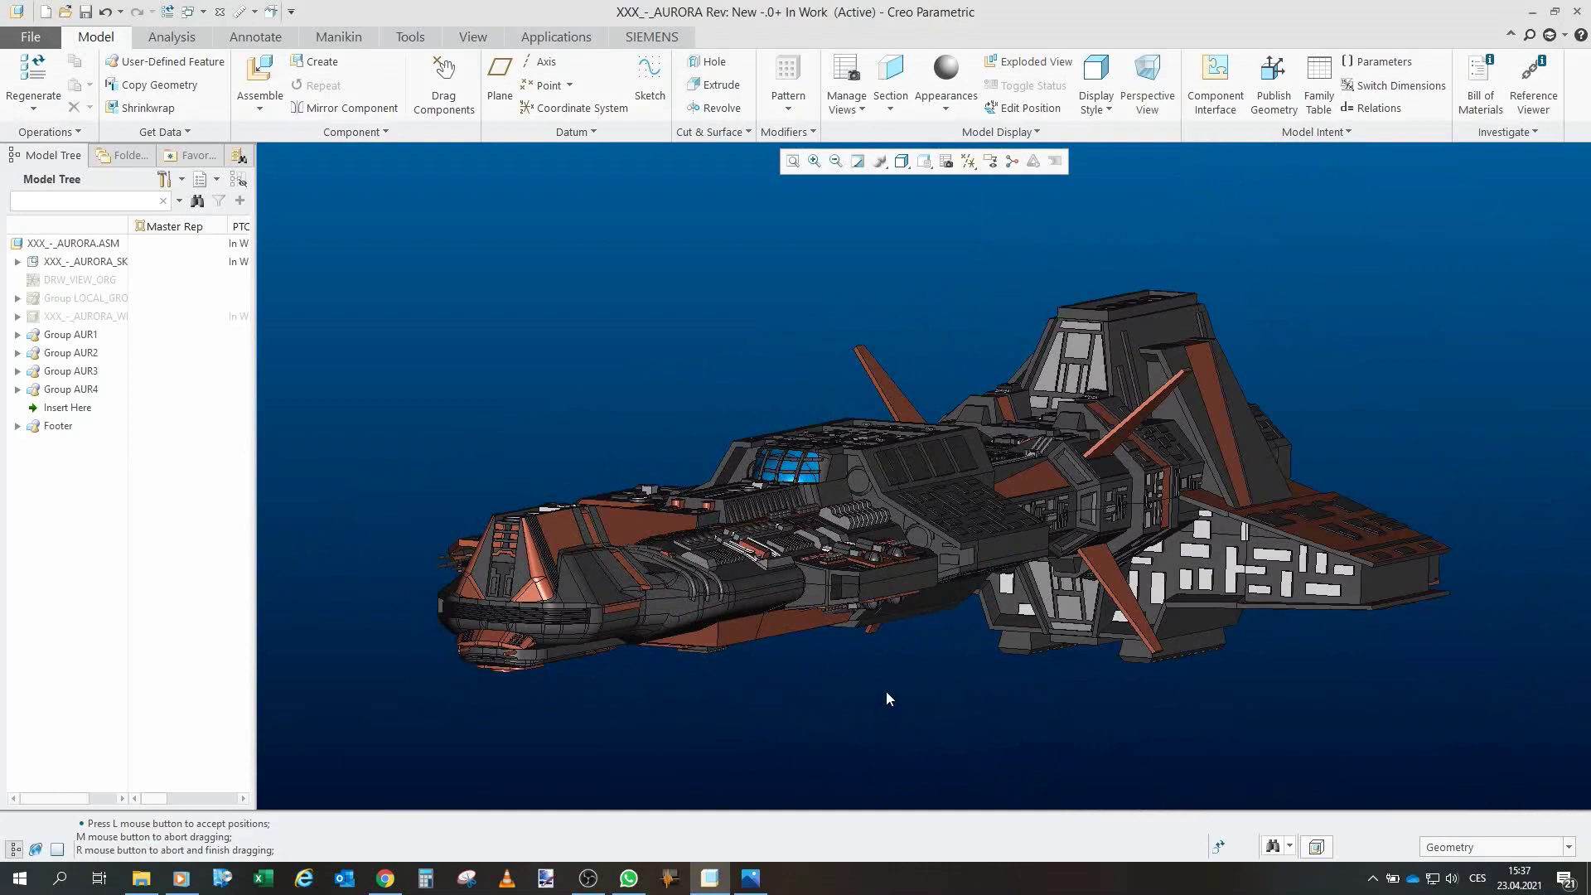
mouse_move(887, 691)
middle_down()
mouse_move(917, 590)
mouse_move(837, 595)
mouse_move(862, 590)
middle_up()
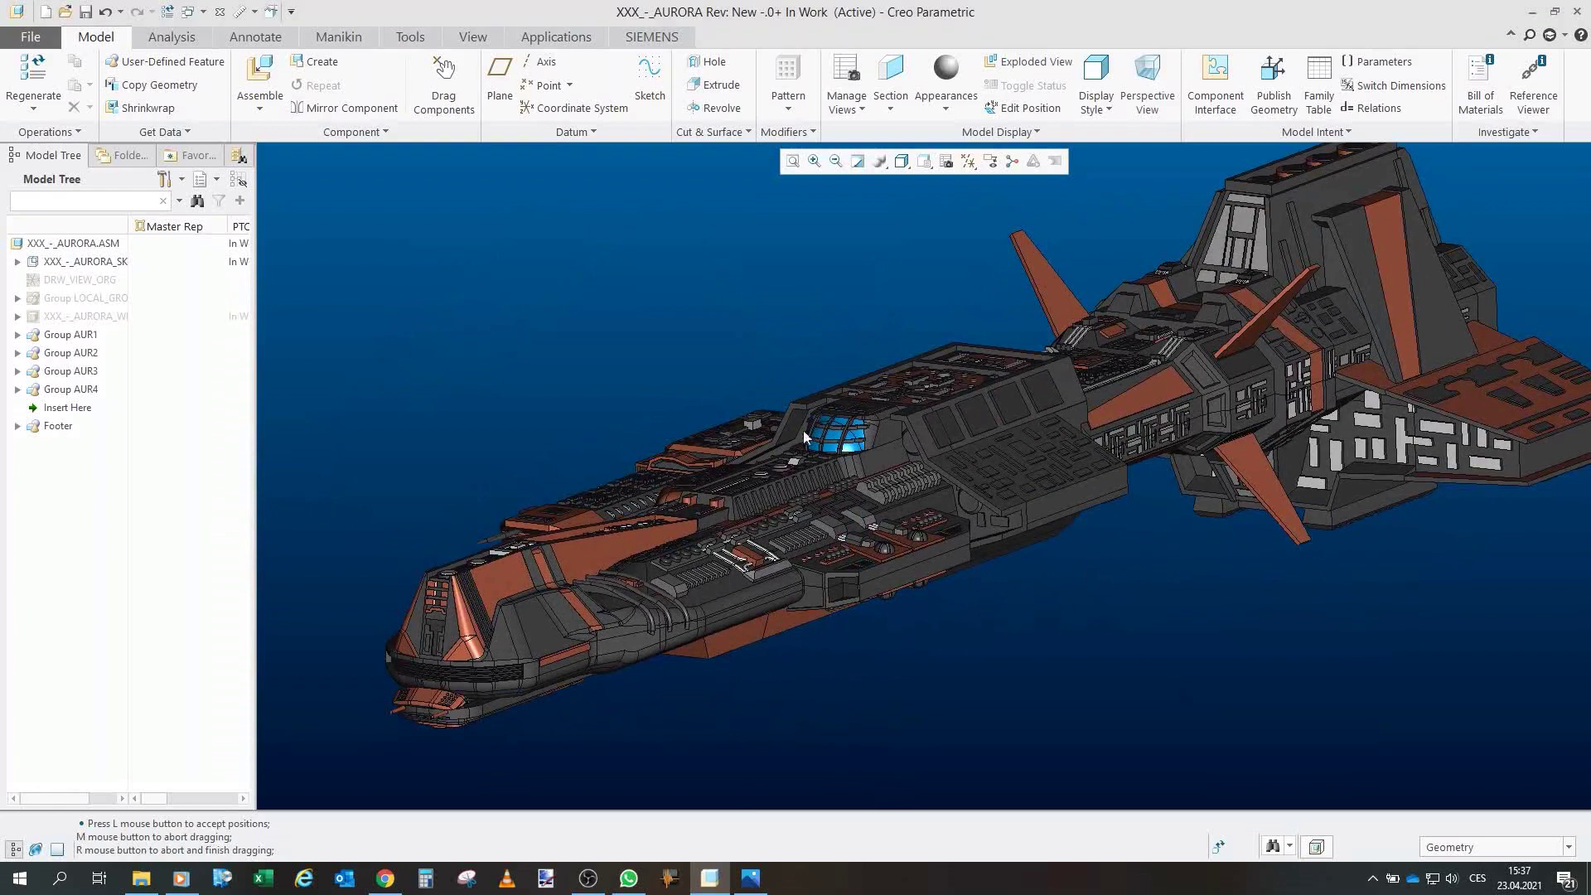
mouse_move(798, 610)
middle_down()
mouse_move(799, 675)
mouse_move(1052, 629)
middle_up()
scroll(1054, 621, up, 4)
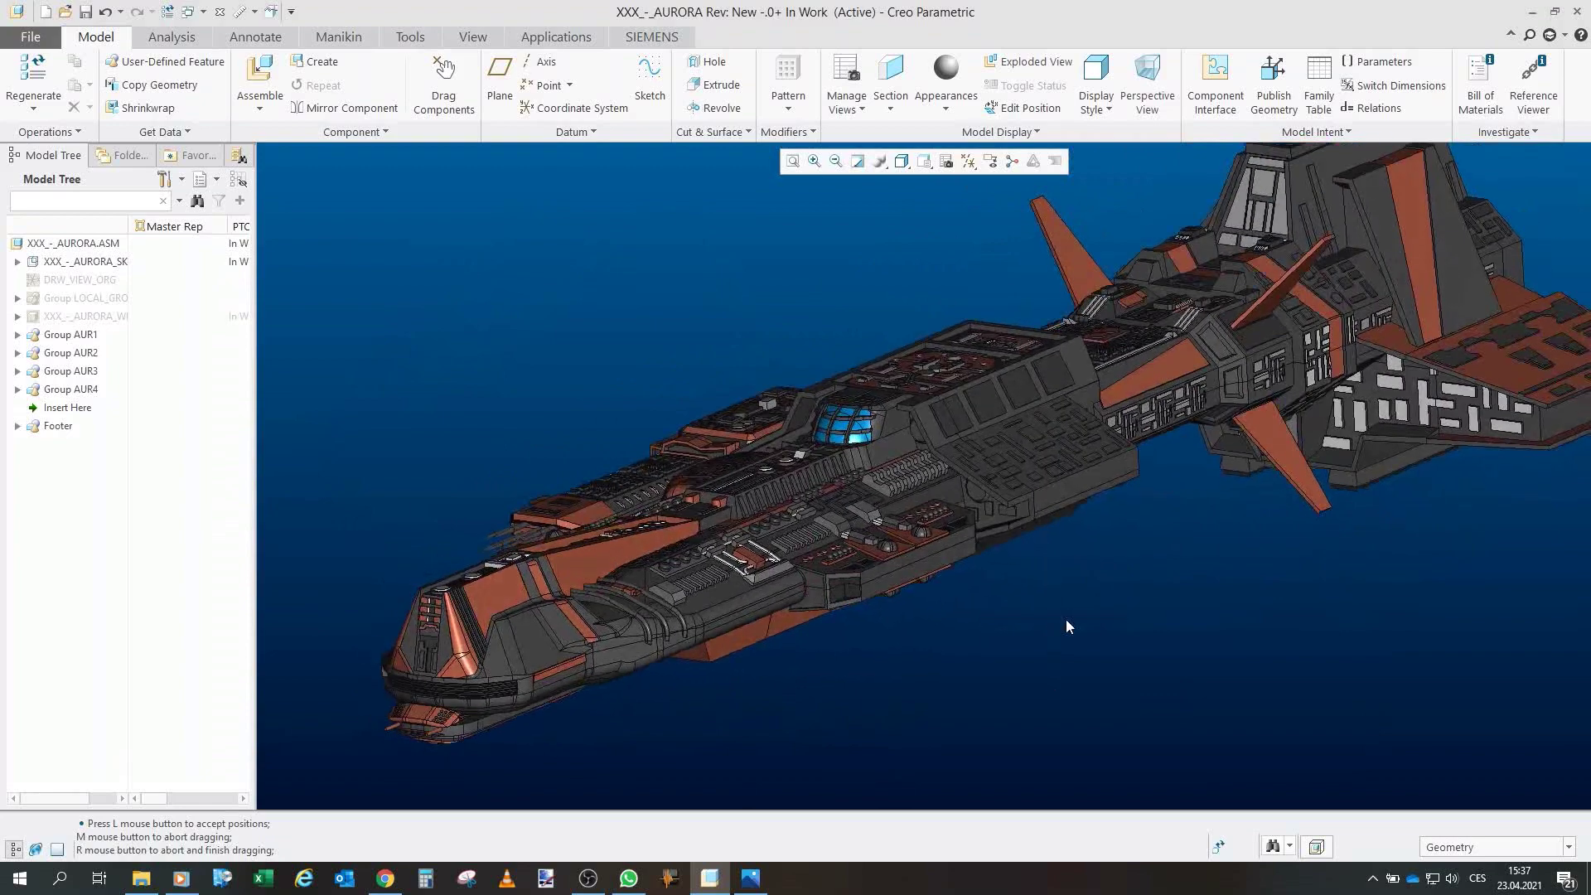
middle_drag(1056, 615, 1058, 616)
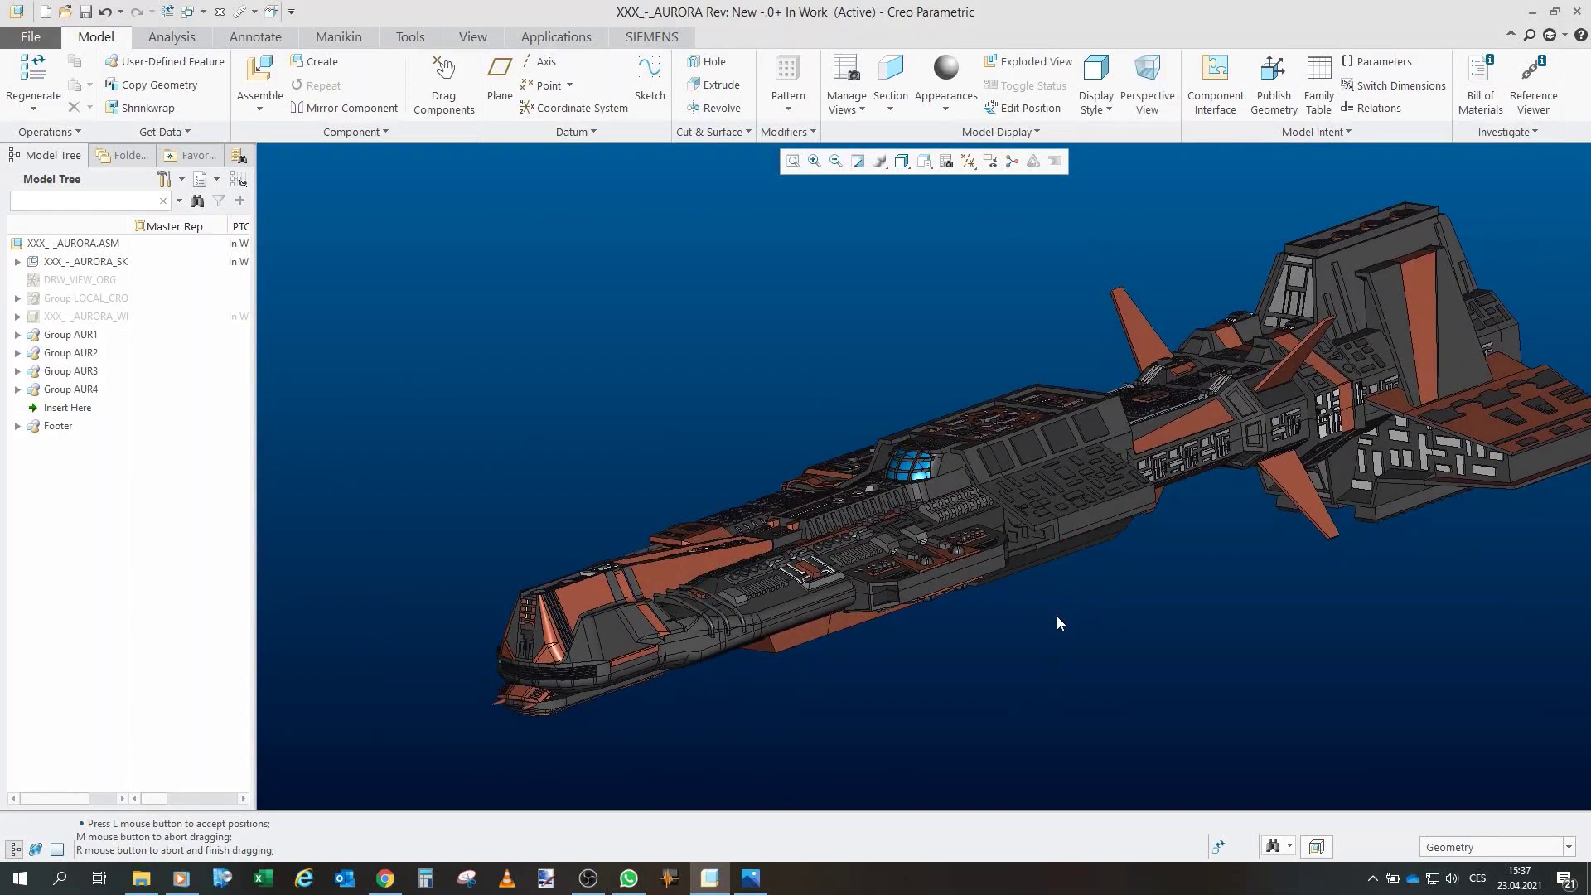